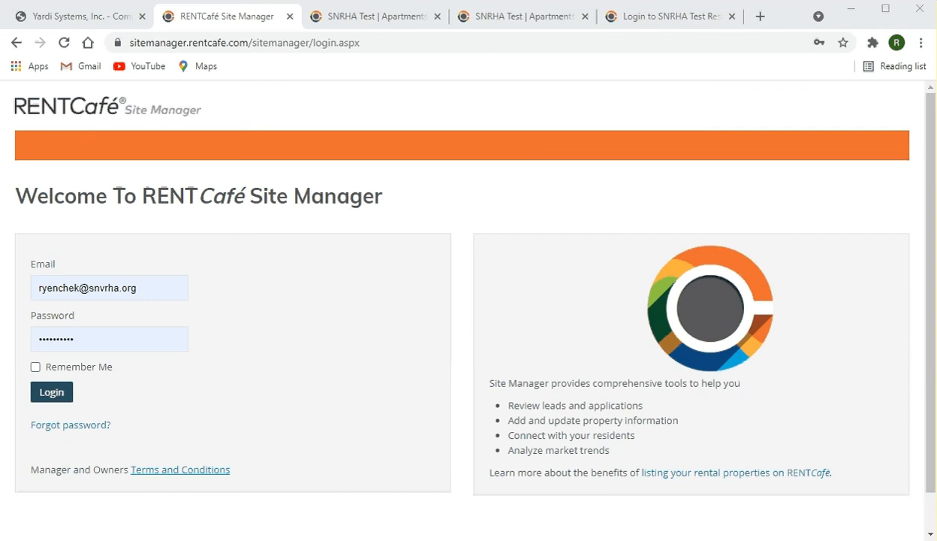
- Log in to Site Manager with the prefilled credentials and open the Compliance household search page
{"action": "key", "text": "F11"}
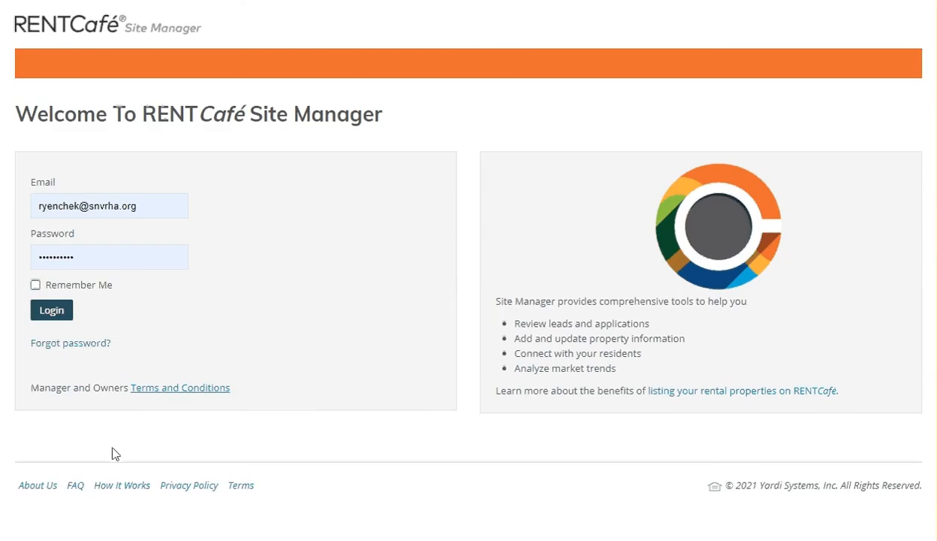
{"action": "left_click", "coordinate": [51, 314]}
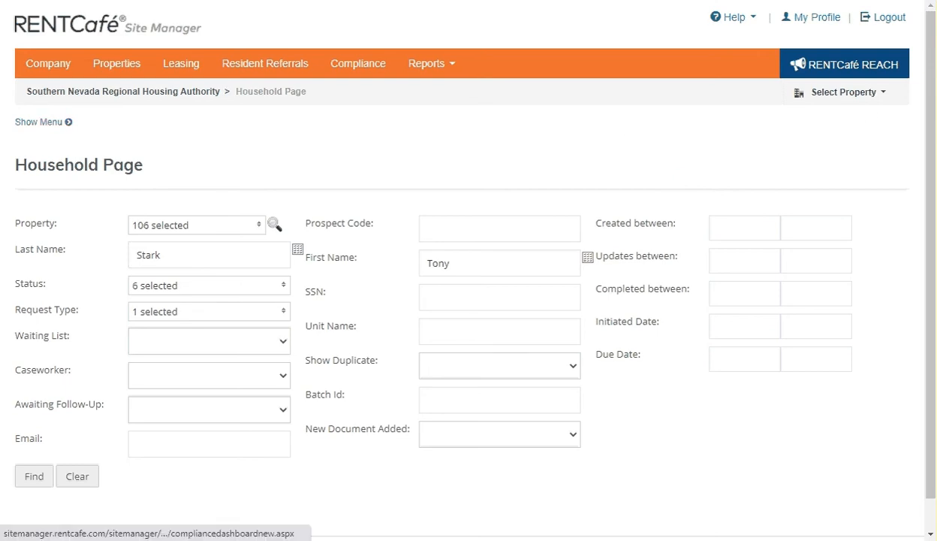
{"action": "left_click", "coordinate": [360, 65]}
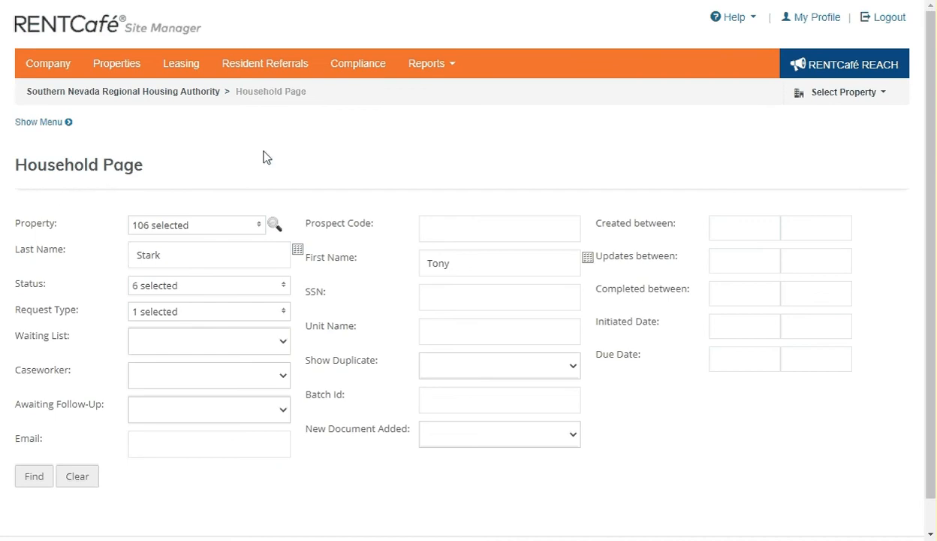
- Look through the properties offered by the Property filter on the household search form, keeping the current selection
{"action": "scroll", "coordinate": [263, 158], "scroll_direction": "down", "scroll_amount": 1}
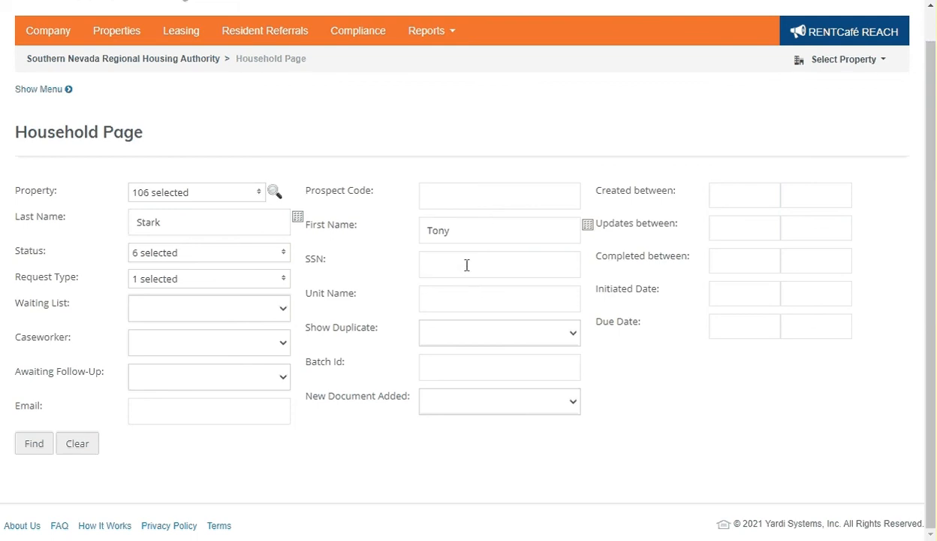
{"action": "left_click", "coordinate": [213, 197]}
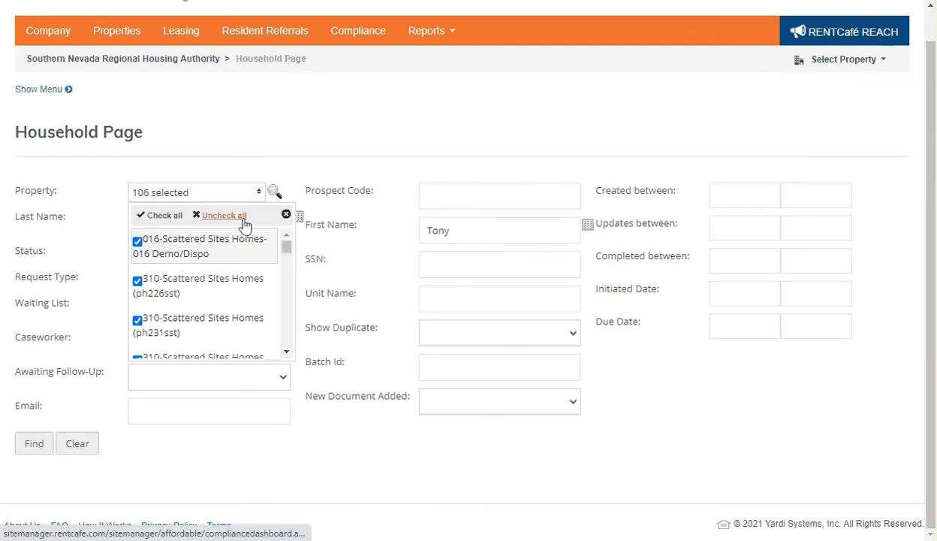
{"action": "mouse_move", "coordinate": [287, 248]}
{"action": "left_mouse_down"}
{"action": "mouse_move", "coordinate": [291, 327]}
{"action": "mouse_move", "coordinate": [295, 237]}
{"action": "left_mouse_up"}
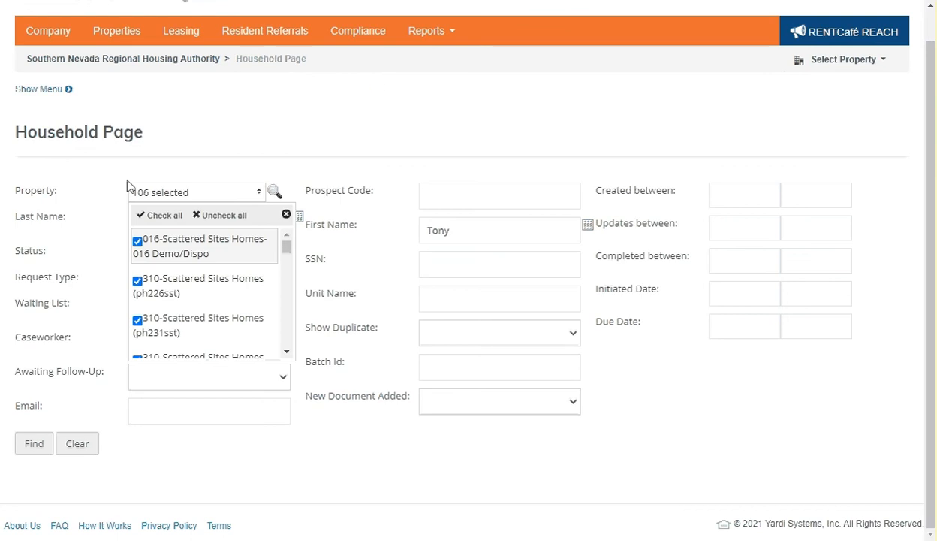
{"action": "left_click", "coordinate": [234, 121]}
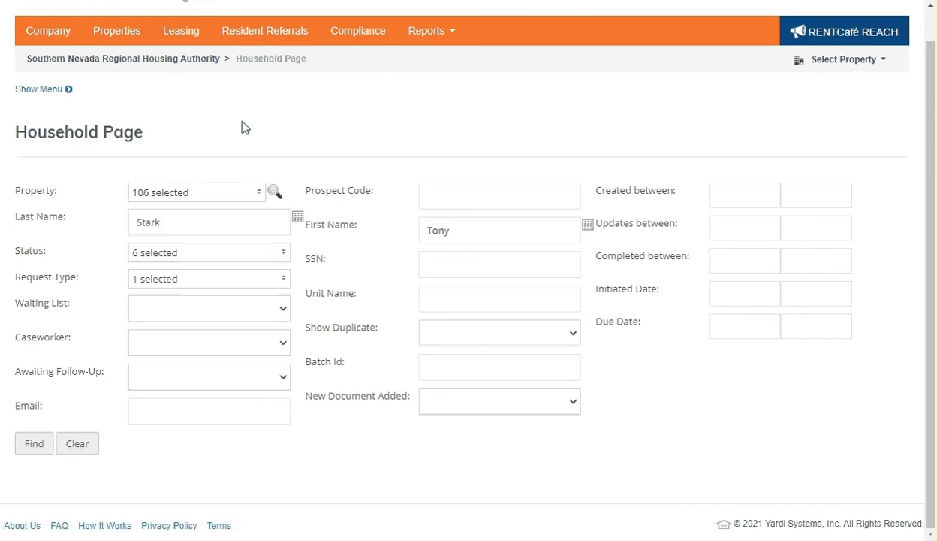
- Examine the application statuses offered by the Status filter, from Canceled to Submitted
{"action": "left_click", "coordinate": [255, 265]}
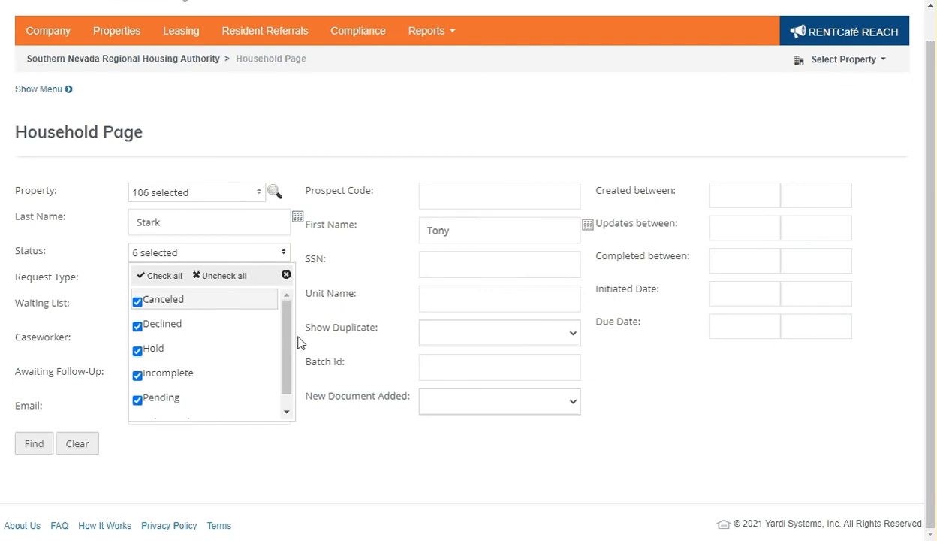
{"action": "left_click_drag", "start_coordinate": [288, 329], "coordinate": [290, 387]}
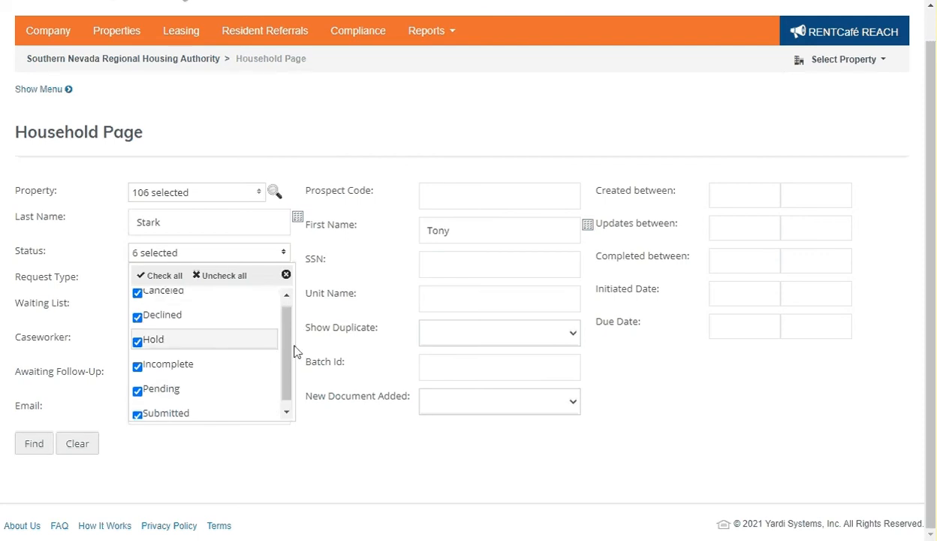
{"action": "left_click_drag", "start_coordinate": [288, 340], "coordinate": [299, 321]}
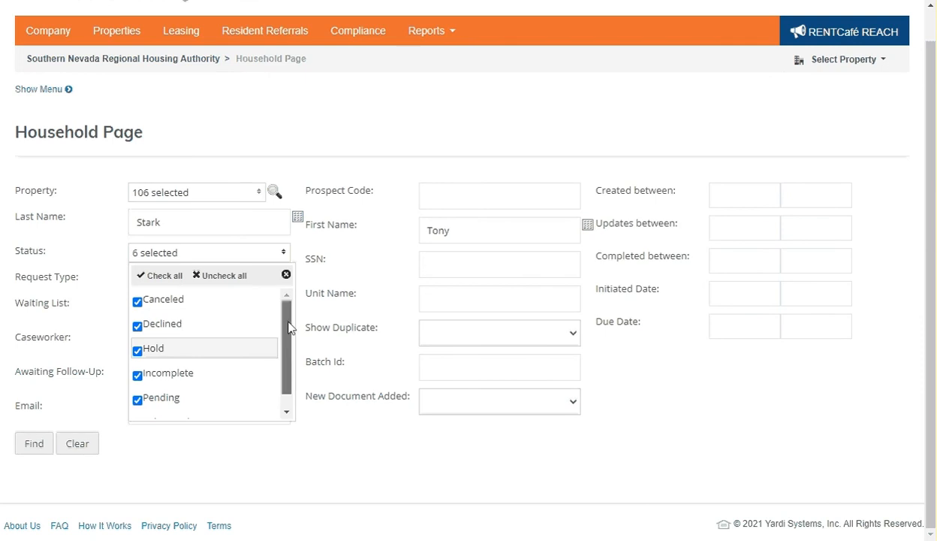
{"action": "mouse_move", "coordinate": [290, 329]}
{"action": "left_mouse_down"}
{"action": "mouse_move", "coordinate": [289, 346]}
{"action": "mouse_move", "coordinate": [289, 316]}
{"action": "left_mouse_up"}
{"action": "scroll", "coordinate": [184, 405], "scroll_direction": "down", "scroll_amount": 1}
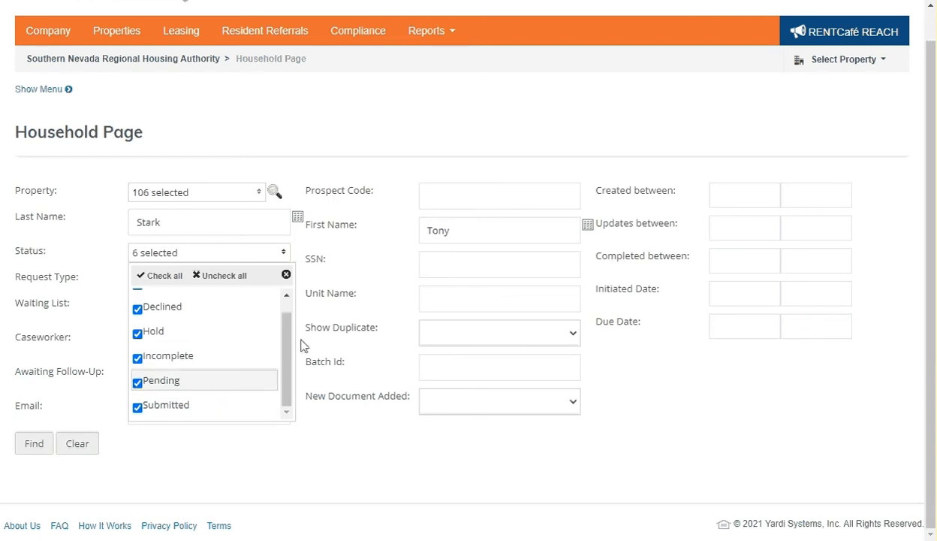
{"action": "left_click_drag", "start_coordinate": [286, 359], "coordinate": [286, 401]}
{"action": "left_click", "coordinate": [365, 126]}
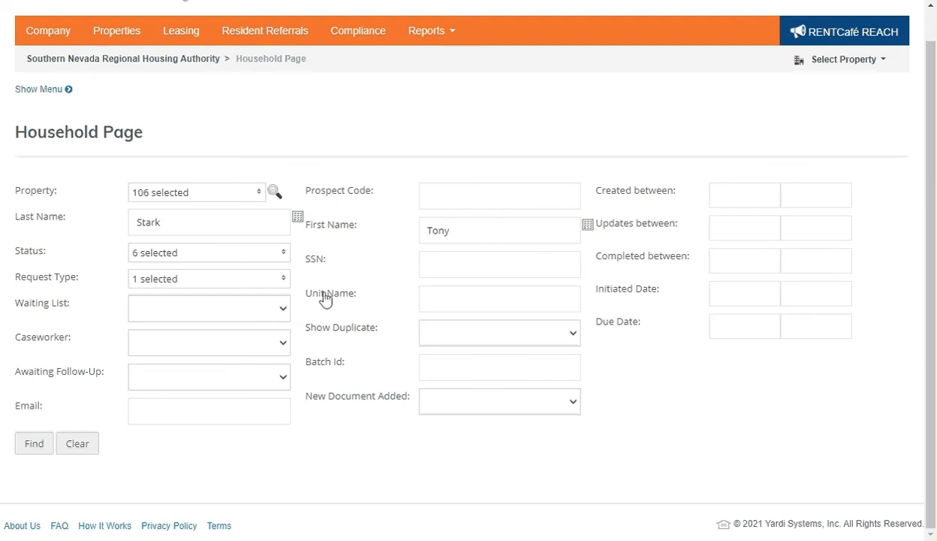
- Recheck the choices of the Status filter and look through the Caseworker filter's list without selecting anyone
{"action": "left_click", "coordinate": [265, 262]}
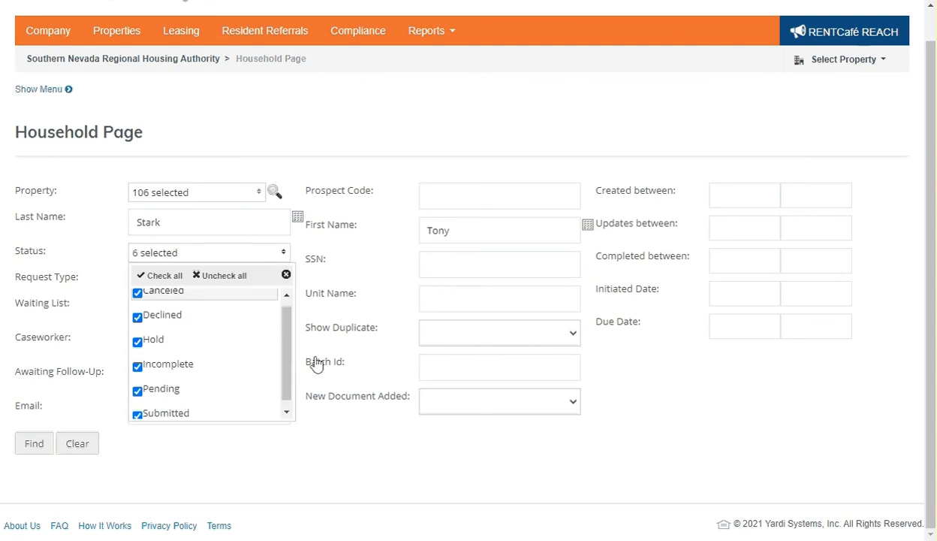
{"action": "left_click_drag", "start_coordinate": [288, 351], "coordinate": [287, 385]}
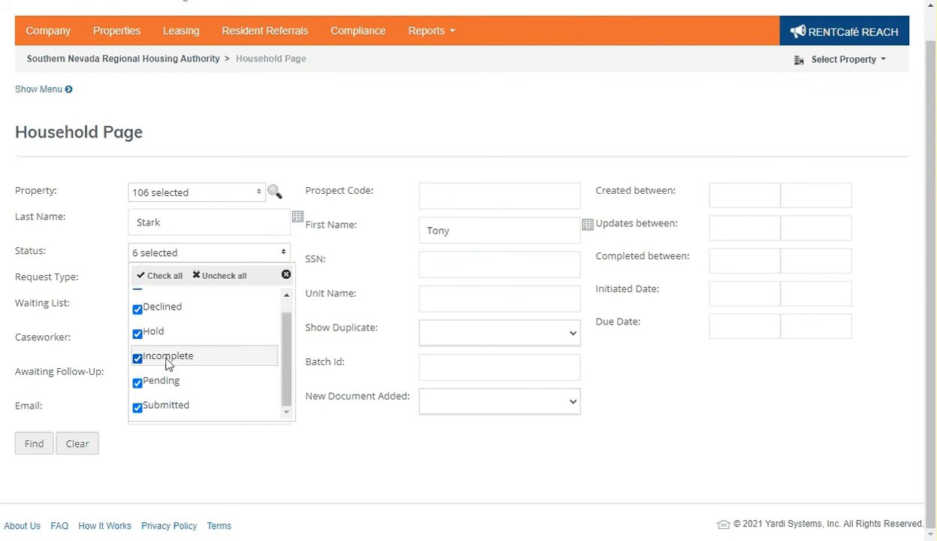
{"action": "left_click_drag", "start_coordinate": [287, 349], "coordinate": [294, 329]}
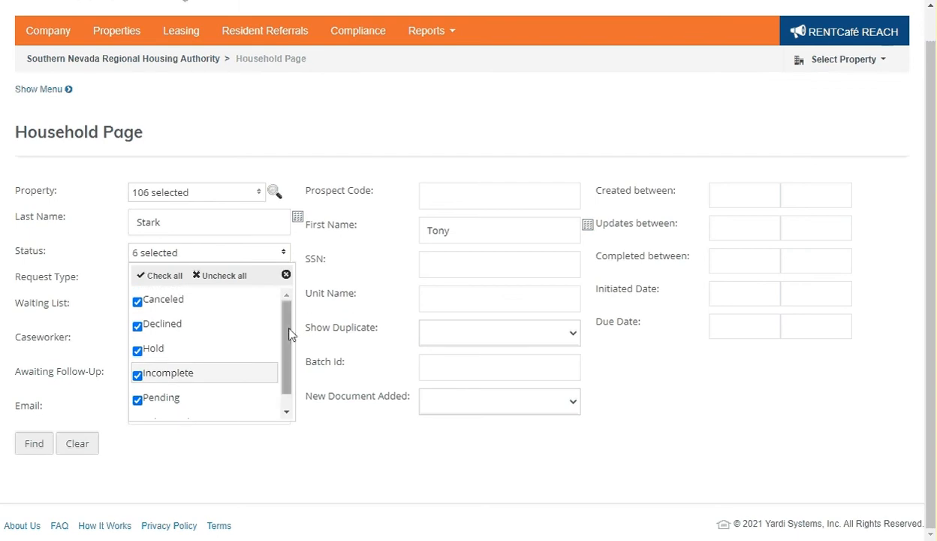
{"action": "left_click", "coordinate": [363, 120]}
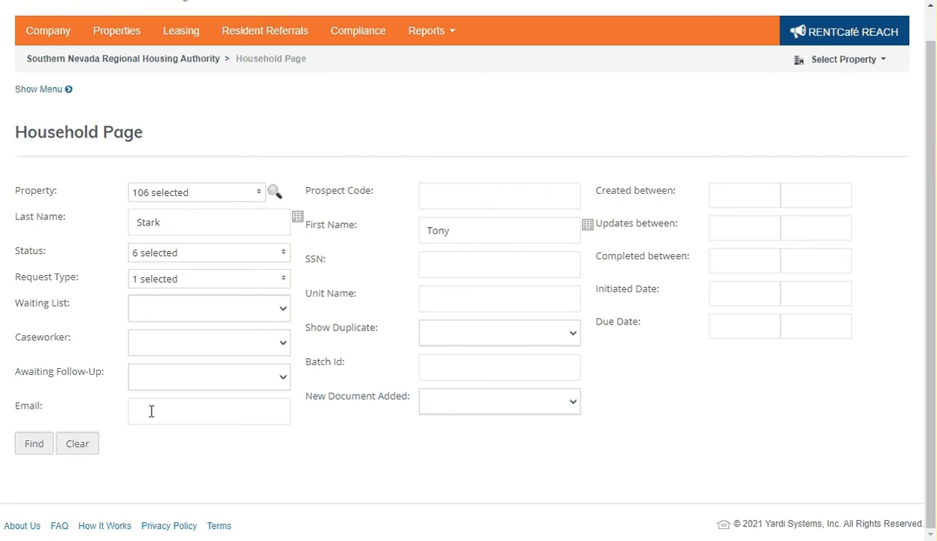
{"action": "left_click", "coordinate": [194, 349]}
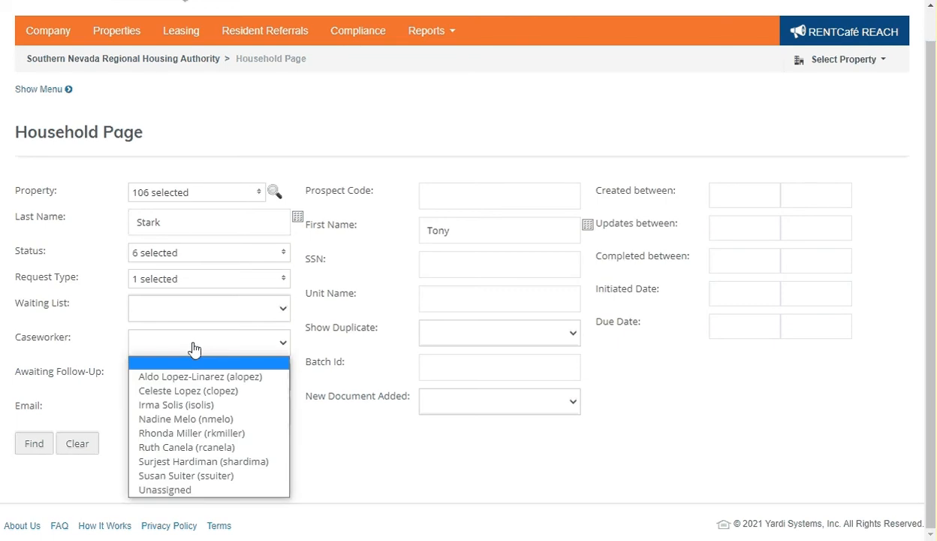
{"action": "left_click", "coordinate": [91, 314]}
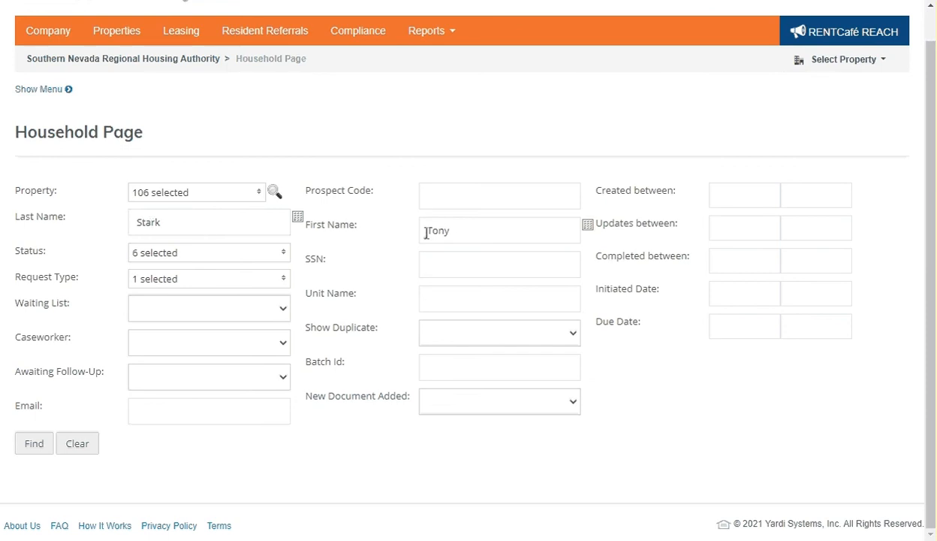
- Search for the household using the filled-in first and last name filters and open the matching household's record
{"action": "left_click", "coordinate": [34, 444]}
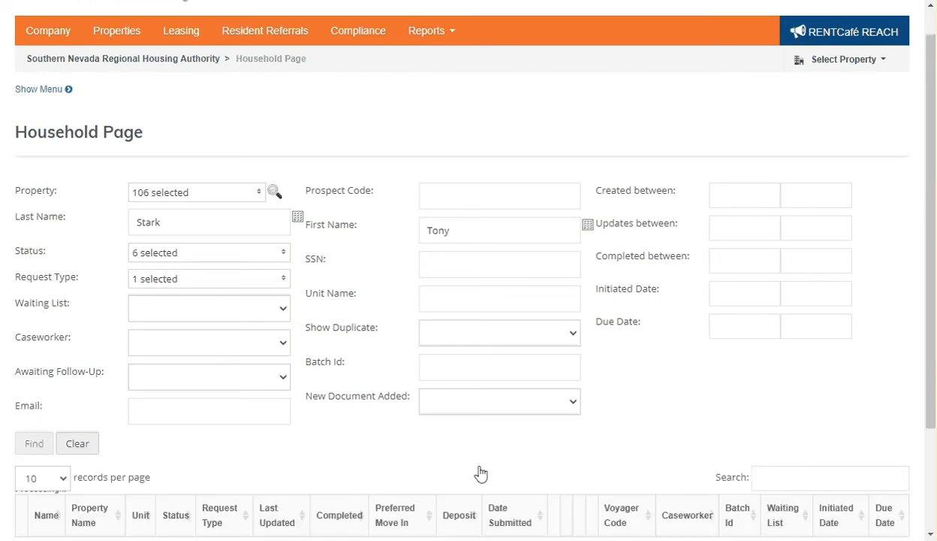
{"action": "scroll", "coordinate": [480, 473], "scroll_direction": "down", "scroll_amount": 1}
{"action": "scroll", "coordinate": [480, 470], "scroll_direction": "down", "scroll_amount": 1}
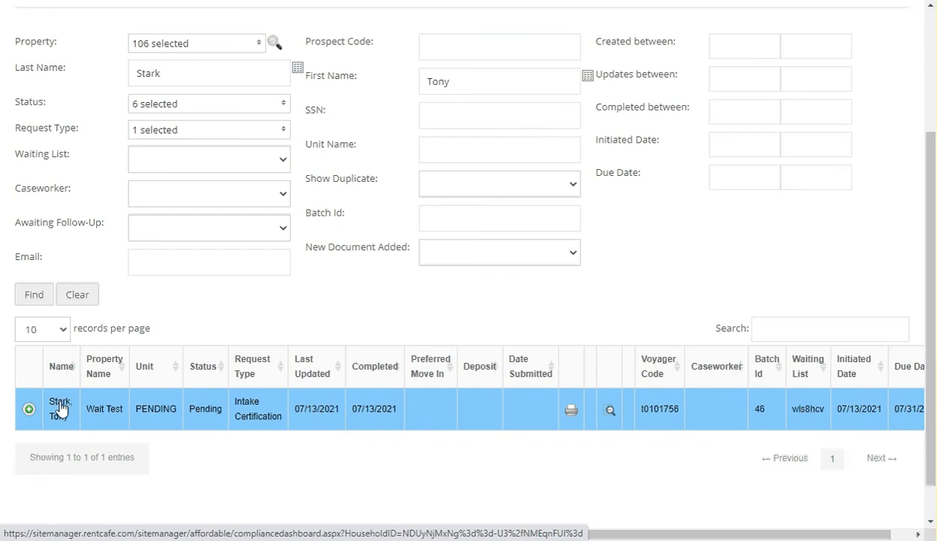
{"action": "left_click_drag", "start_coordinate": [60, 407], "coordinate": [288, 380]}
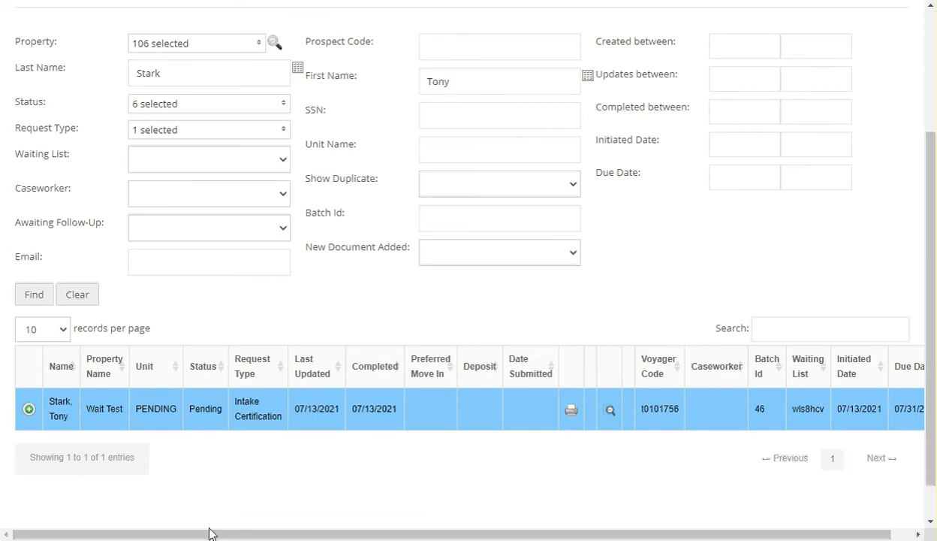
{"action": "left_click_drag", "start_coordinate": [522, 536], "coordinate": [543, 536]}
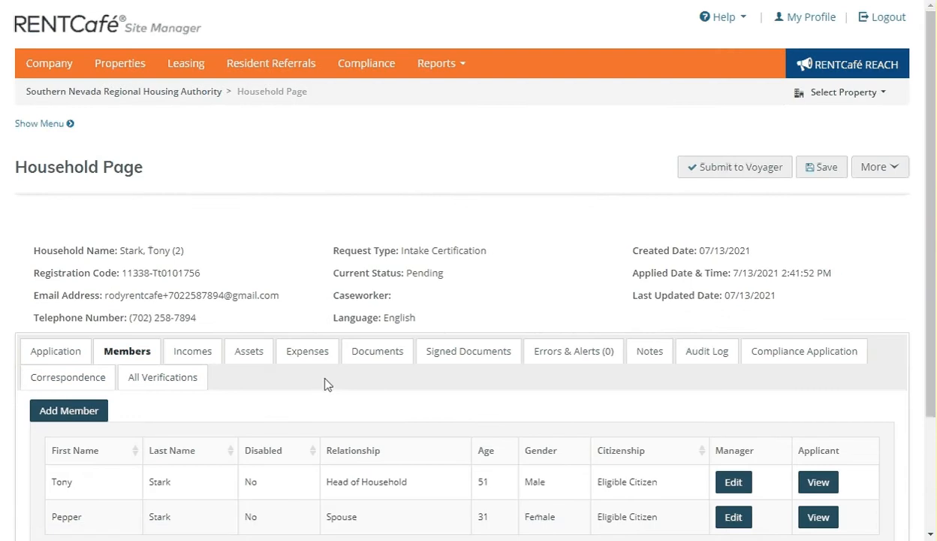
- Review the household's member list and its application details, including status and current address, and return to the member list
{"action": "scroll", "coordinate": [329, 384], "scroll_direction": "down", "scroll_amount": 2}
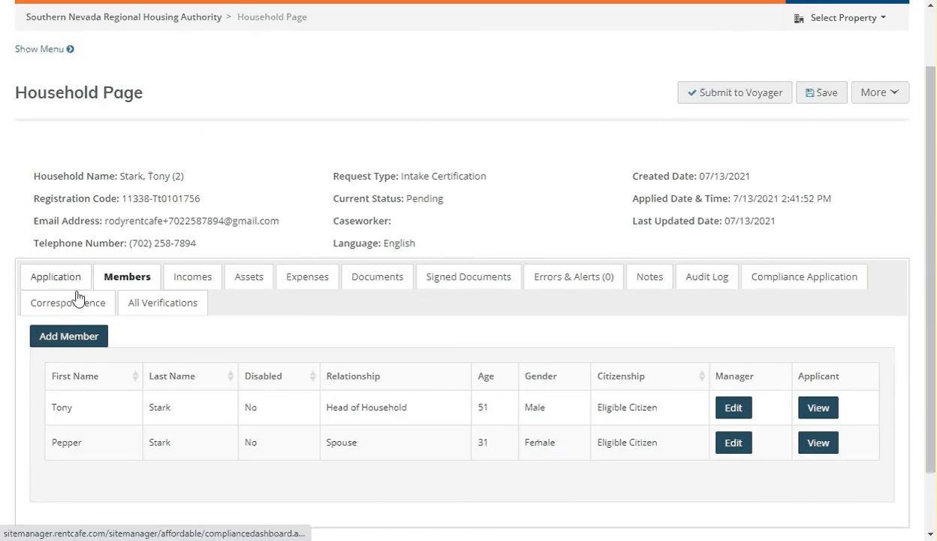
{"action": "scroll", "coordinate": [448, 370], "scroll_direction": "down", "scroll_amount": 2}
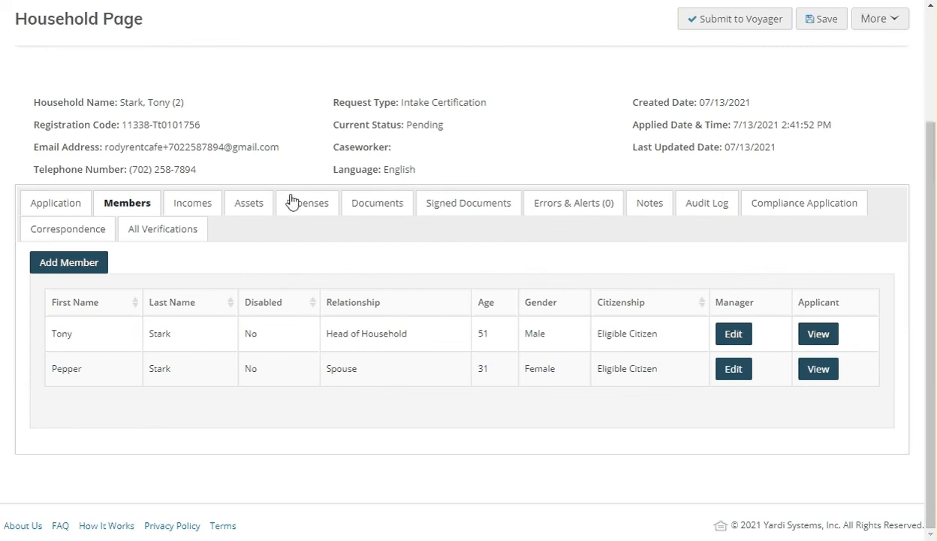
{"action": "left_click", "coordinate": [63, 208]}
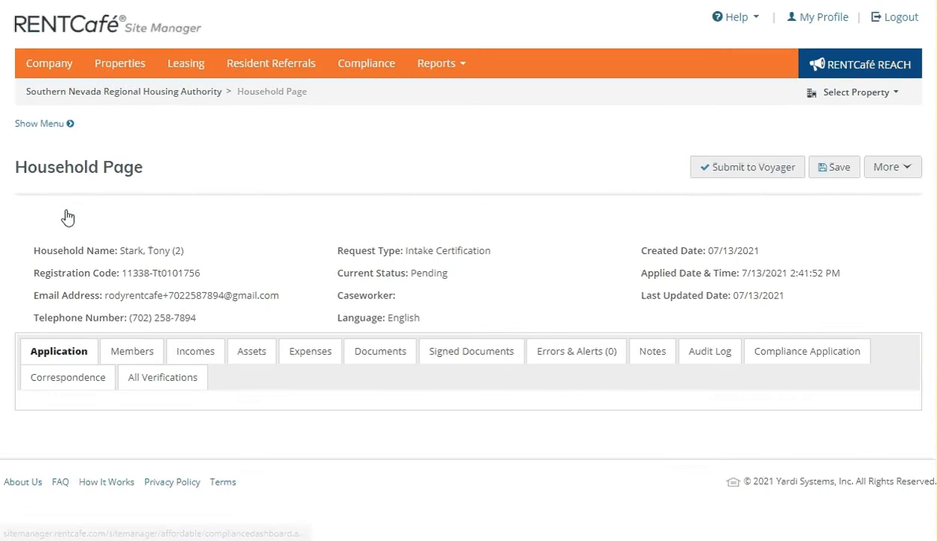
{"action": "scroll", "coordinate": [283, 341], "scroll_direction": "down", "scroll_amount": 3}
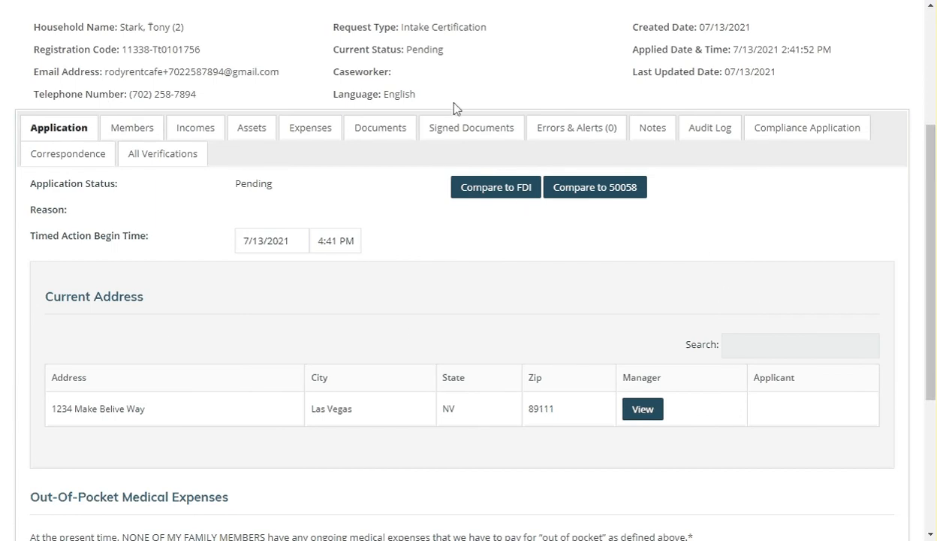
{"action": "left_click", "coordinate": [149, 132]}
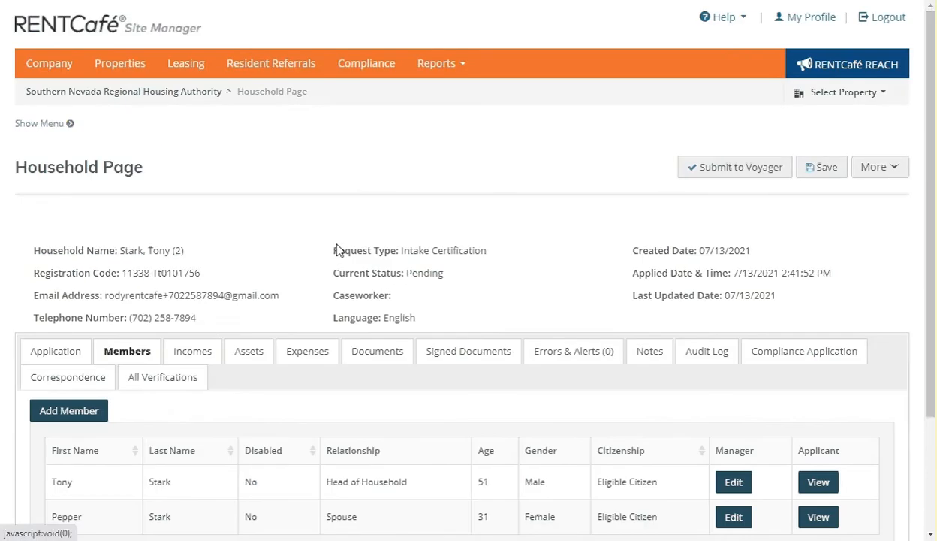
{"action": "scroll", "coordinate": [360, 303], "scroll_direction": "down", "scroll_amount": 3}
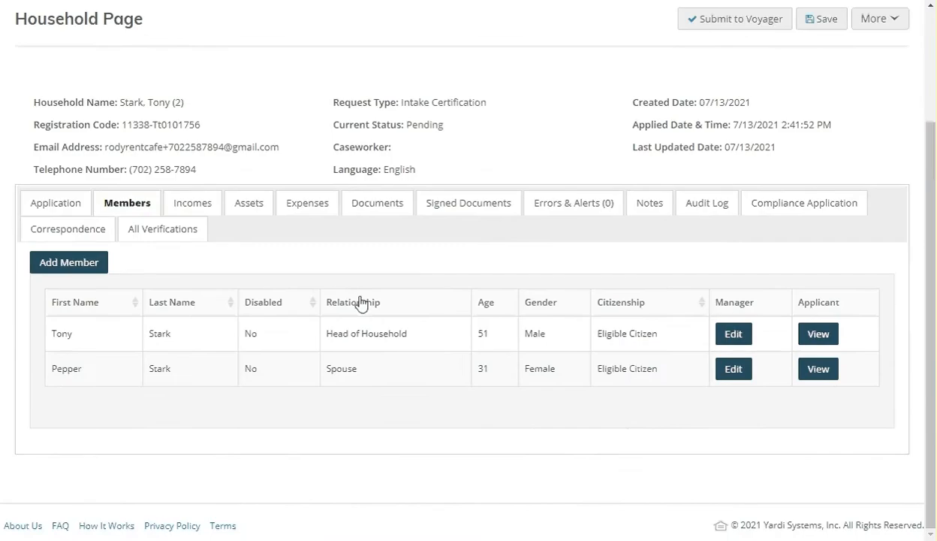
- Review the household's recorded incomes, assets and expenses
{"action": "left_click", "coordinate": [192, 203]}
{"action": "scroll", "coordinate": [263, 184], "scroll_direction": "down", "scroll_amount": 3}
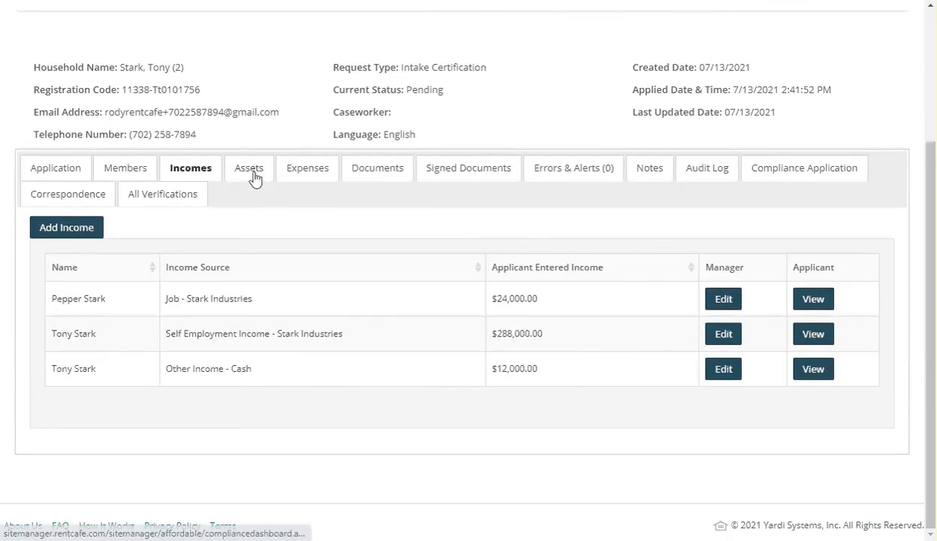
{"action": "left_click", "coordinate": [253, 177]}
{"action": "scroll", "coordinate": [341, 229], "scroll_direction": "down", "scroll_amount": 3}
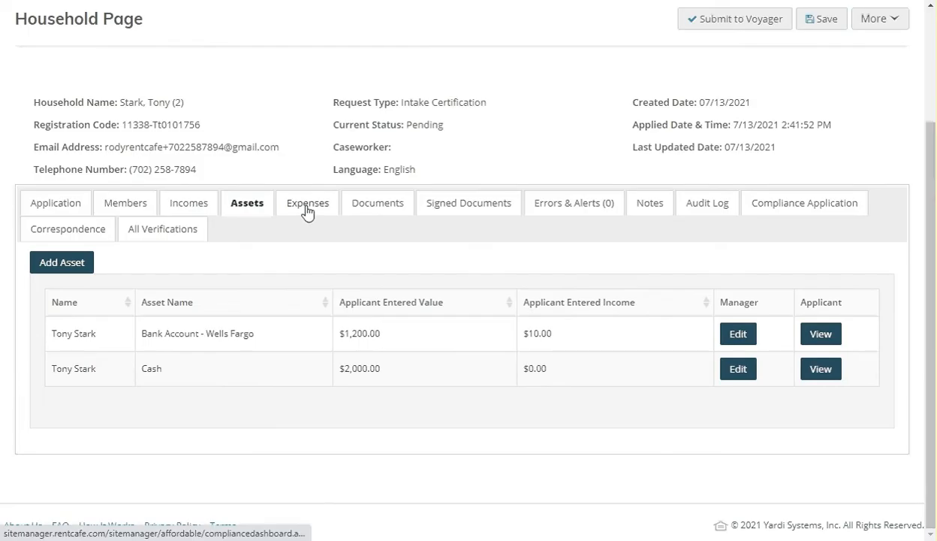
{"action": "left_click", "coordinate": [309, 213]}
{"action": "scroll", "coordinate": [406, 255], "scroll_direction": "down", "scroll_amount": 3}
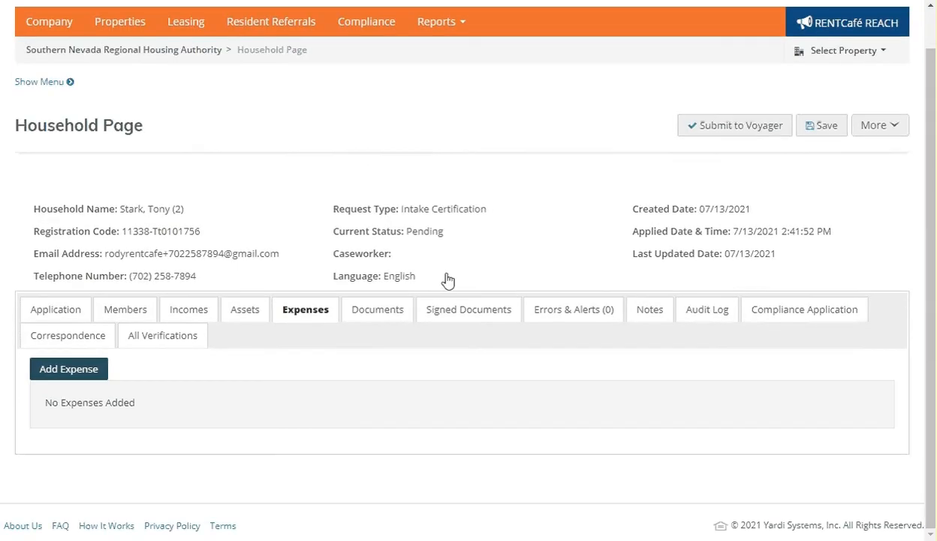
- Review the household's uploaded documents, signed documents, and errors and alerts
{"action": "left_click", "coordinate": [393, 311]}
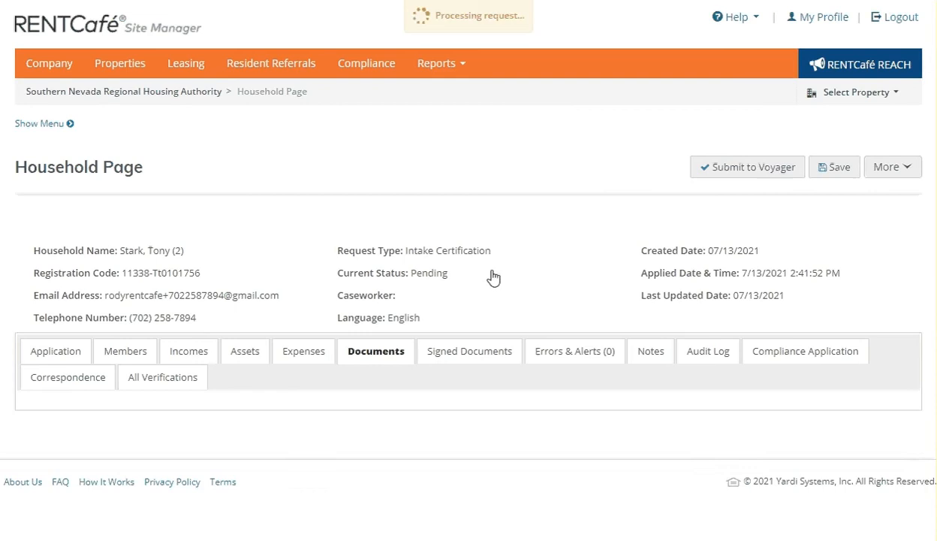
{"action": "scroll", "coordinate": [495, 303], "scroll_direction": "down", "scroll_amount": 3}
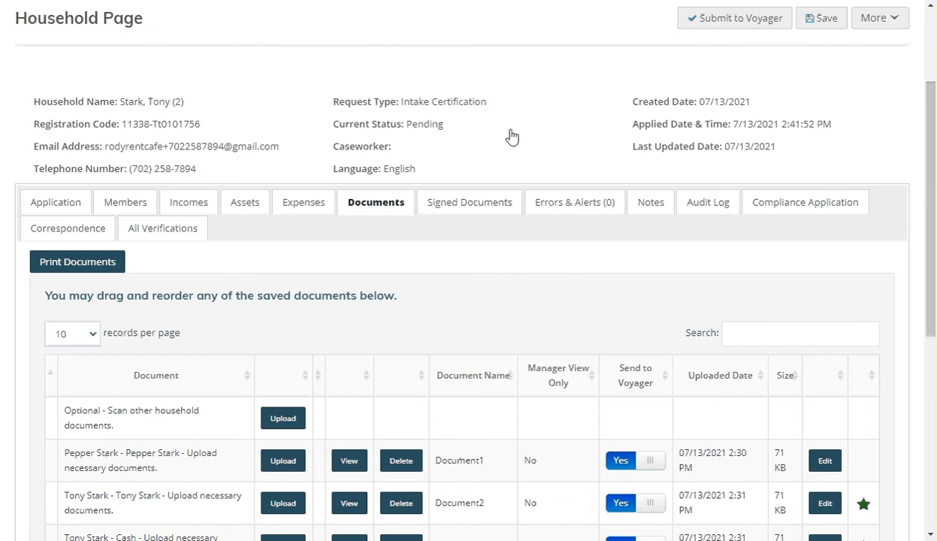
{"action": "left_click", "coordinate": [473, 214]}
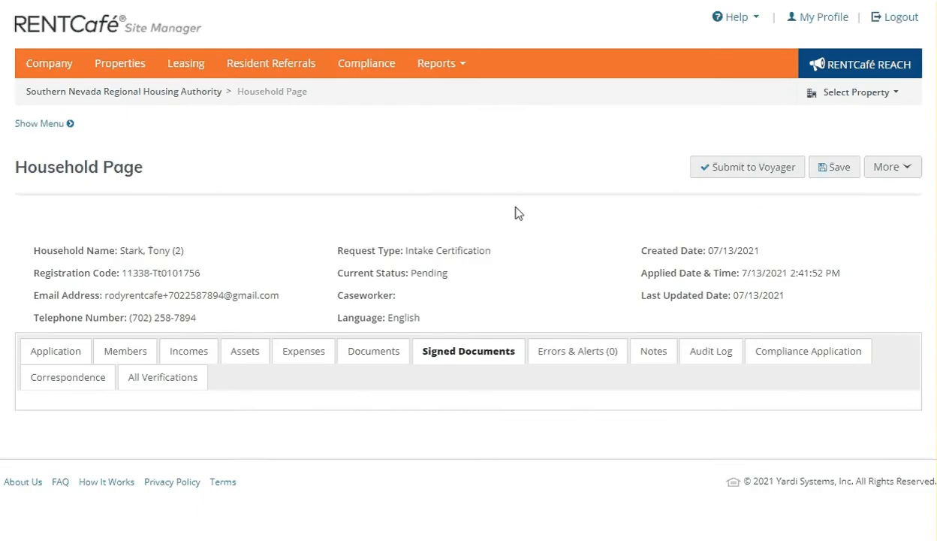
{"action": "left_click", "coordinate": [564, 364]}
{"action": "scroll", "coordinate": [565, 375], "scroll_direction": "down", "scroll_amount": 2}
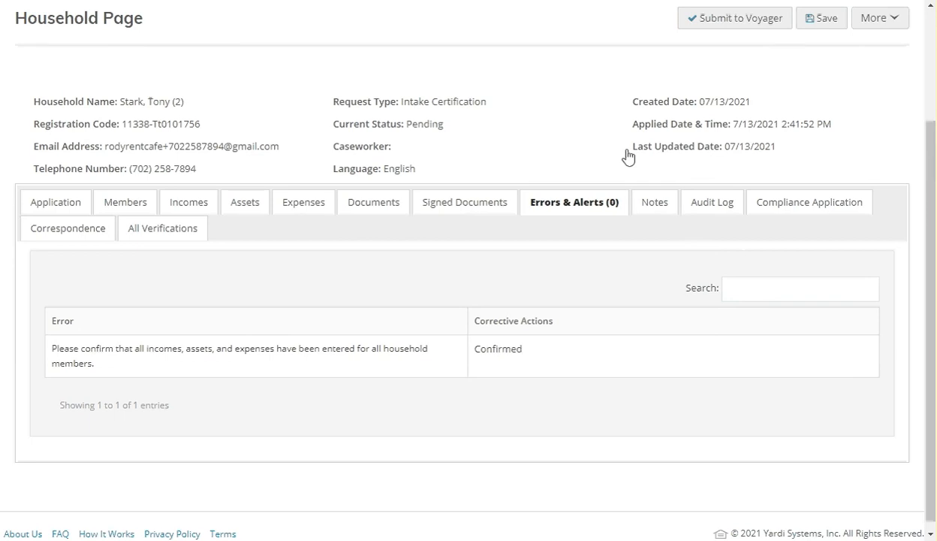
- Review the full list of verifications for the household's members, incomes and assets, highlighting the Wells Fargo asset description
{"action": "left_click", "coordinate": [163, 228]}
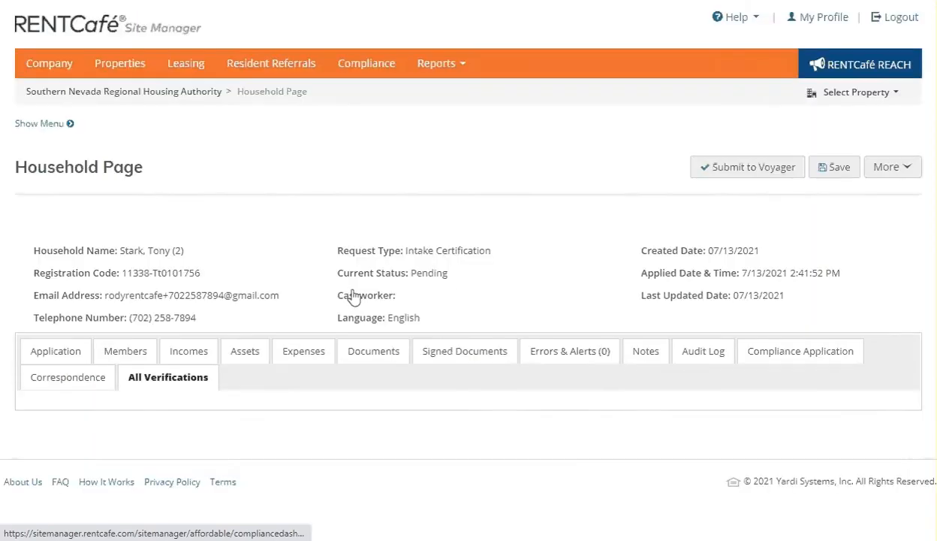
{"action": "scroll", "coordinate": [503, 289], "scroll_direction": "down", "scroll_amount": 2}
{"action": "scroll", "coordinate": [503, 289], "scroll_direction": "down", "scroll_amount": 1}
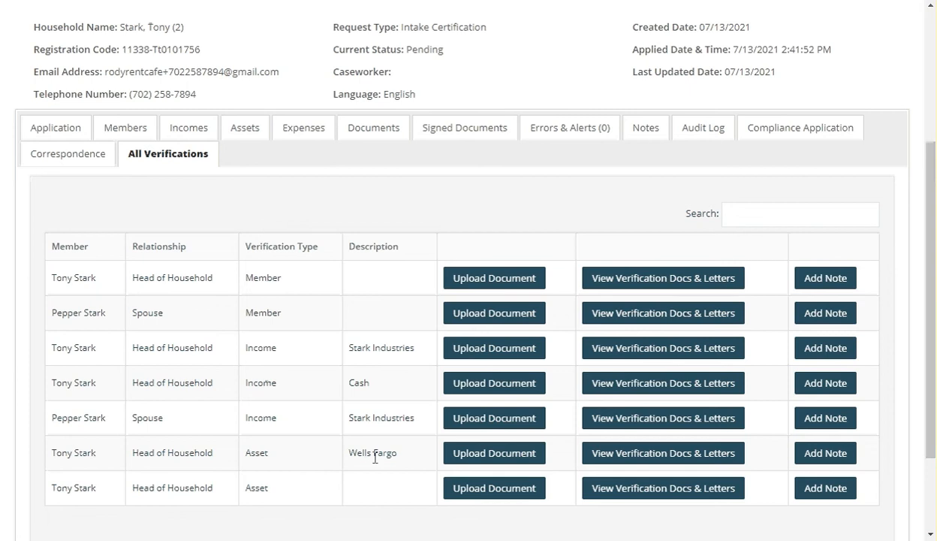
{"action": "left_click_drag", "start_coordinate": [393, 452], "coordinate": [347, 462]}
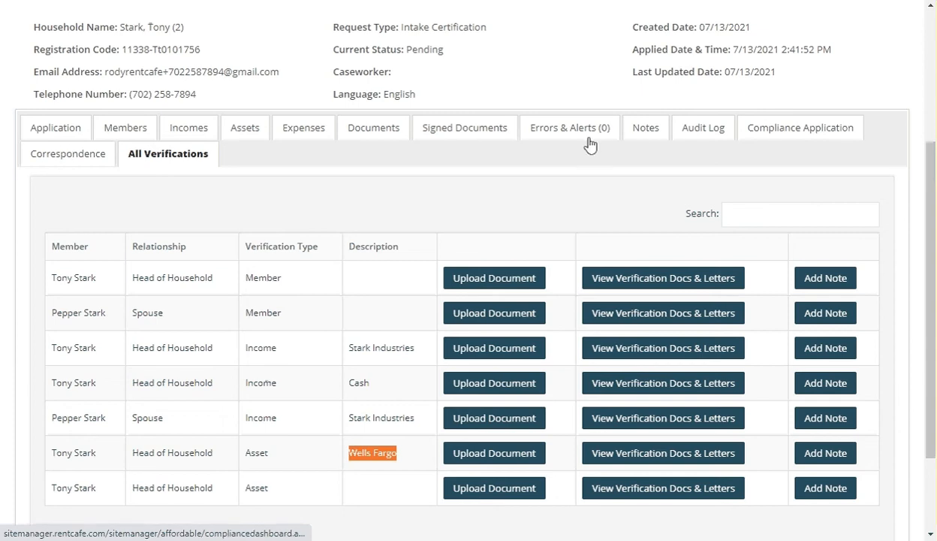
- Review the household's application details and view the full current address information, closing it without changes
{"action": "left_click", "coordinate": [54, 134]}
{"action": "scroll", "coordinate": [552, 278], "scroll_direction": "down", "scroll_amount": 2}
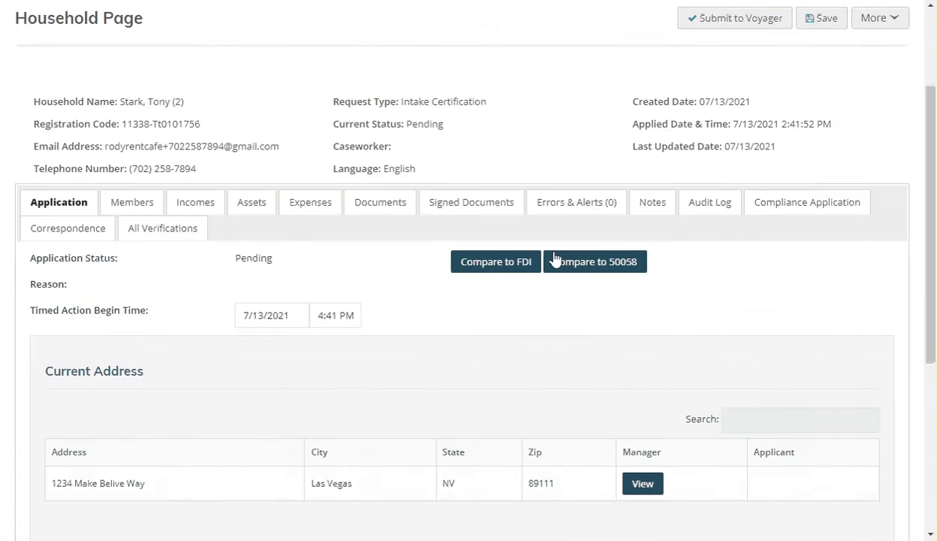
{"action": "scroll", "coordinate": [618, 285], "scroll_direction": "down", "scroll_amount": 1}
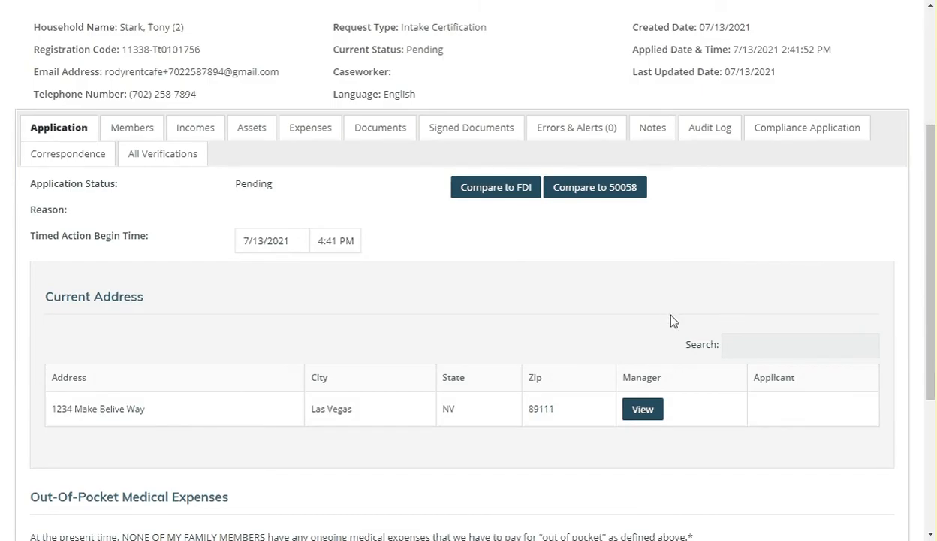
{"action": "scroll", "coordinate": [555, 353], "scroll_direction": "down", "scroll_amount": 1}
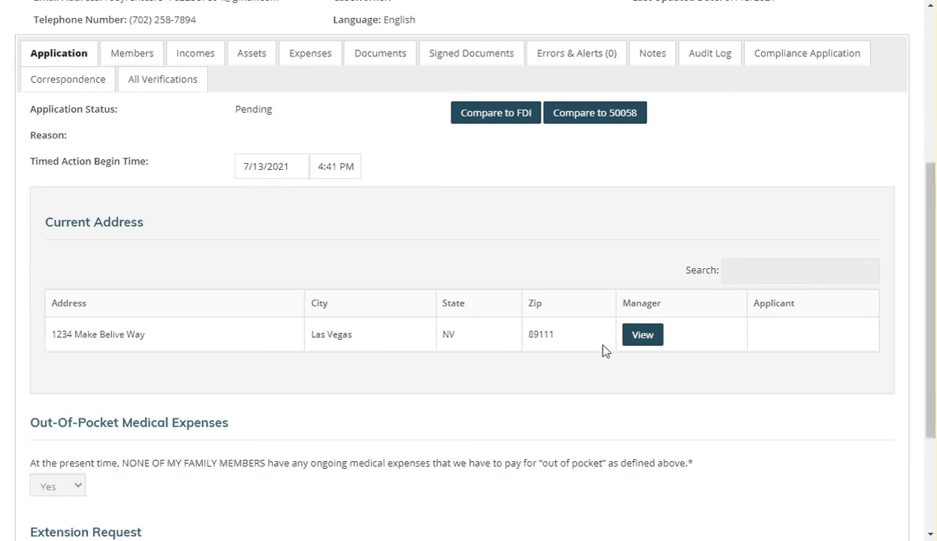
{"action": "left_click", "coordinate": [651, 342]}
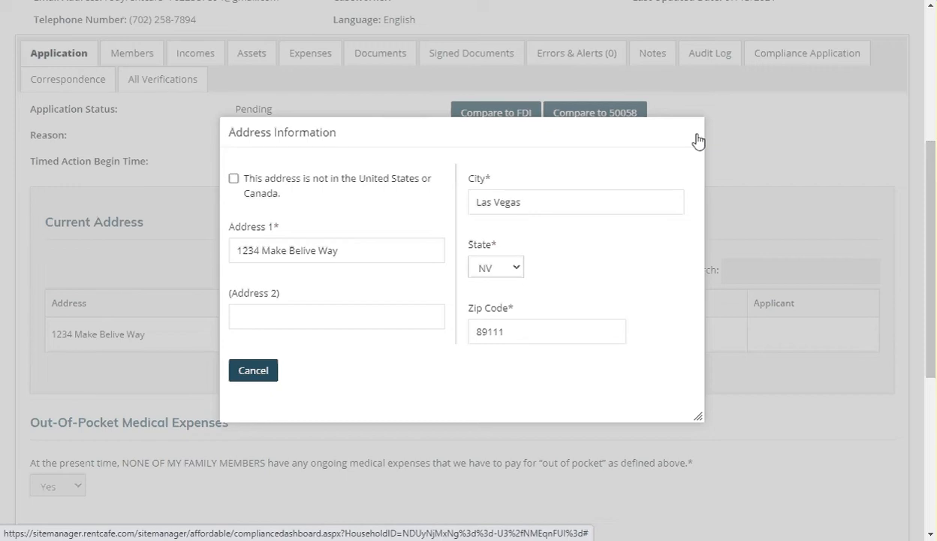
{"action": "left_click", "coordinate": [697, 140]}
{"action": "scroll", "coordinate": [769, 249], "scroll_direction": "up", "scroll_amount": 3}
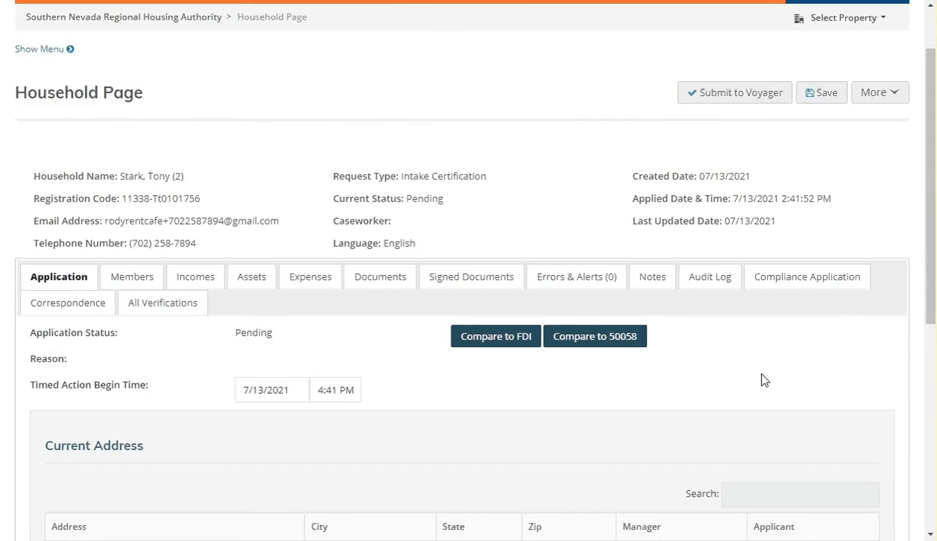
{"action": "scroll", "coordinate": [736, 387], "scroll_direction": "down", "scroll_amount": 1}
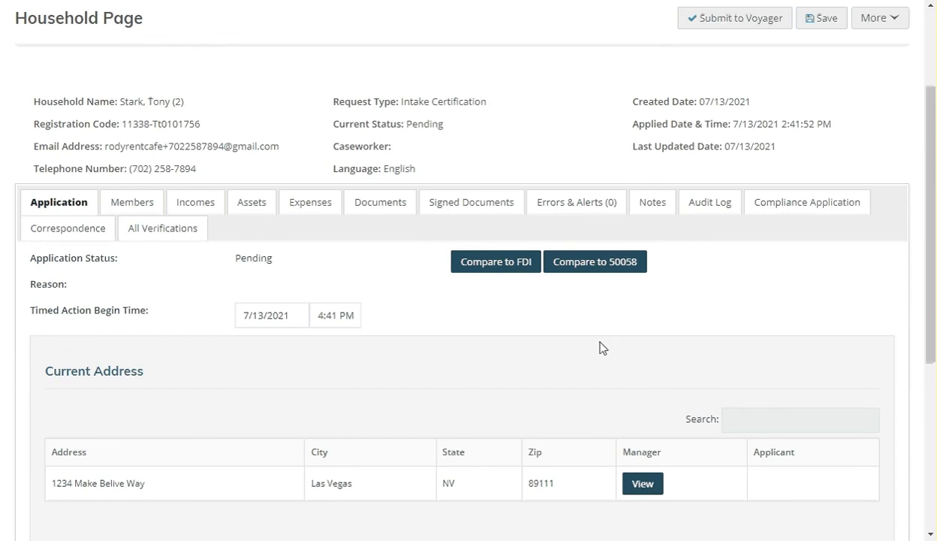
- Compare the application data with the FDI data across members, income, assets and expenses, and close the comparison
{"action": "left_click", "coordinate": [497, 263]}
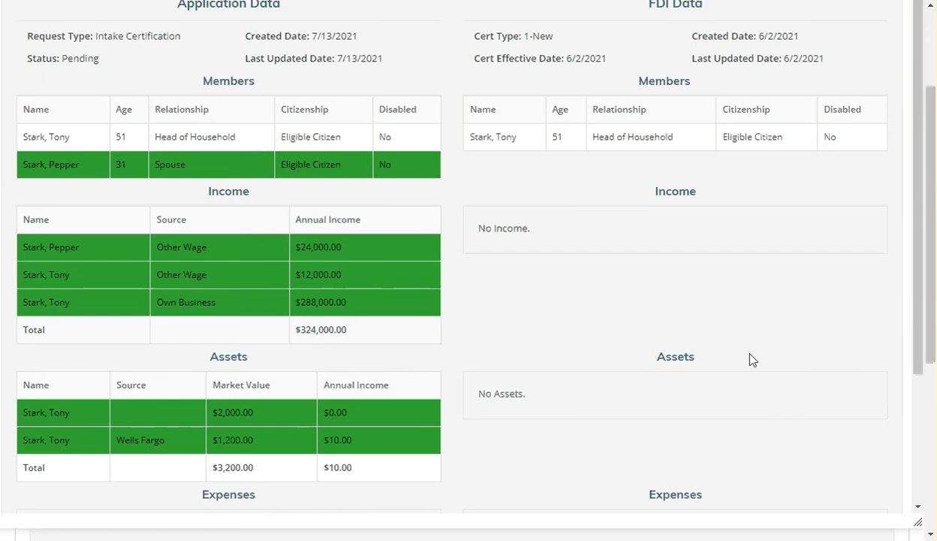
{"action": "scroll", "coordinate": [734, 342], "scroll_direction": "up", "scroll_amount": 1}
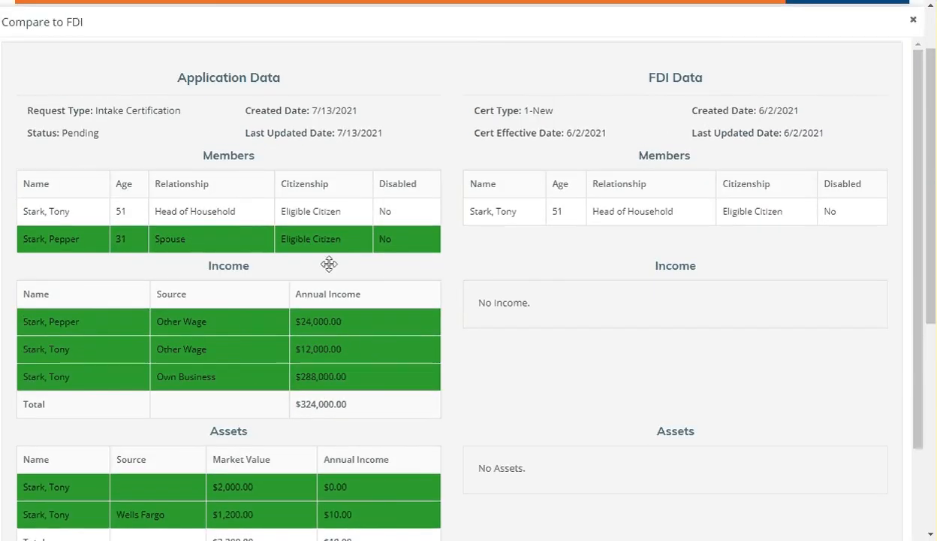
{"action": "scroll", "coordinate": [680, 352], "scroll_direction": "down", "scroll_amount": 1}
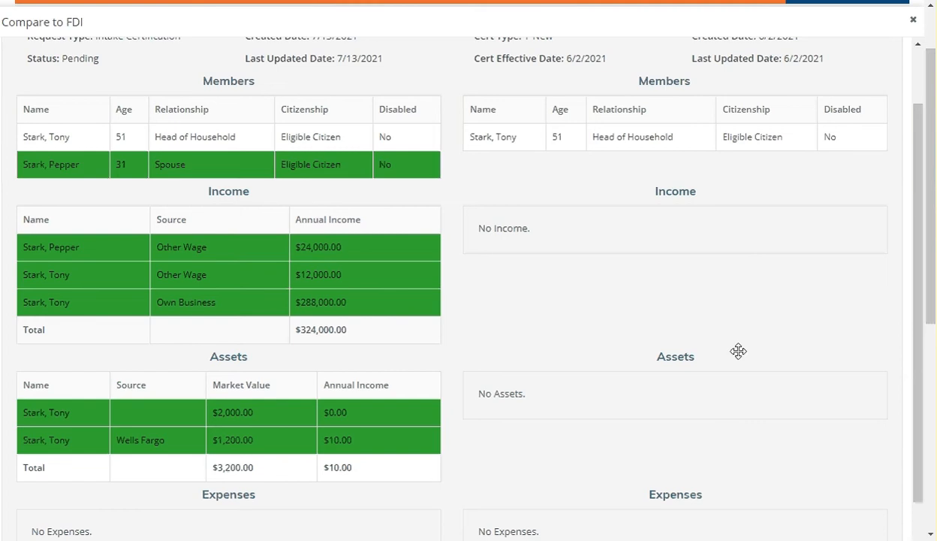
{"action": "scroll", "coordinate": [773, 346], "scroll_direction": "up", "scroll_amount": 1}
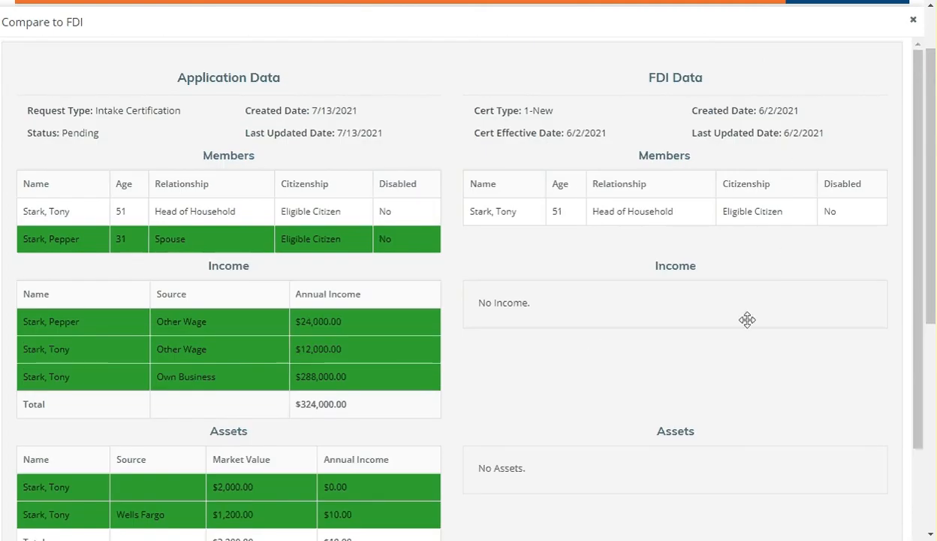
{"action": "scroll", "coordinate": [763, 276], "scroll_direction": "up", "scroll_amount": 2}
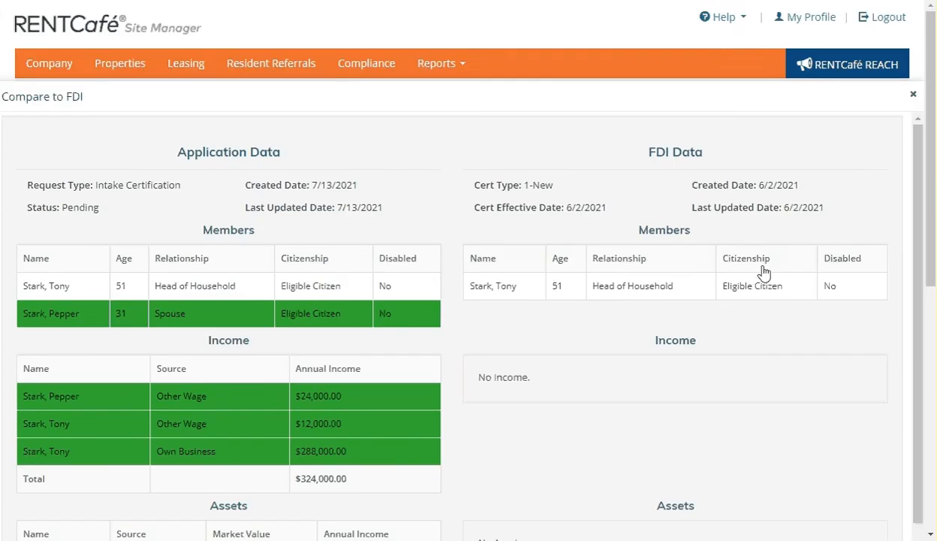
{"action": "scroll", "coordinate": [764, 272], "scroll_direction": "down", "scroll_amount": 2}
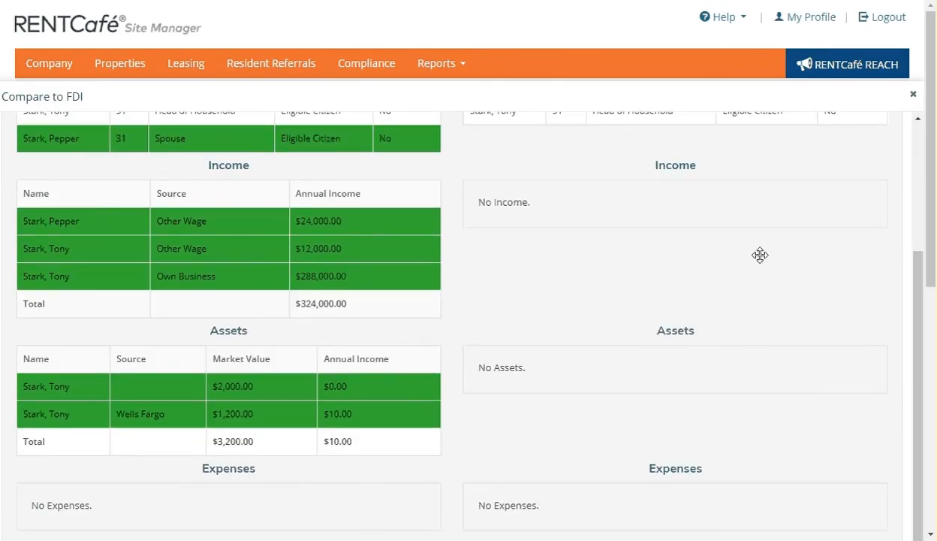
{"action": "scroll", "coordinate": [764, 259], "scroll_direction": "down", "scroll_amount": 1}
{"action": "scroll", "coordinate": [764, 258], "scroll_direction": "up", "scroll_amount": 1}
{"action": "left_click_drag", "start_coordinate": [924, 382], "coordinate": [914, 309]}
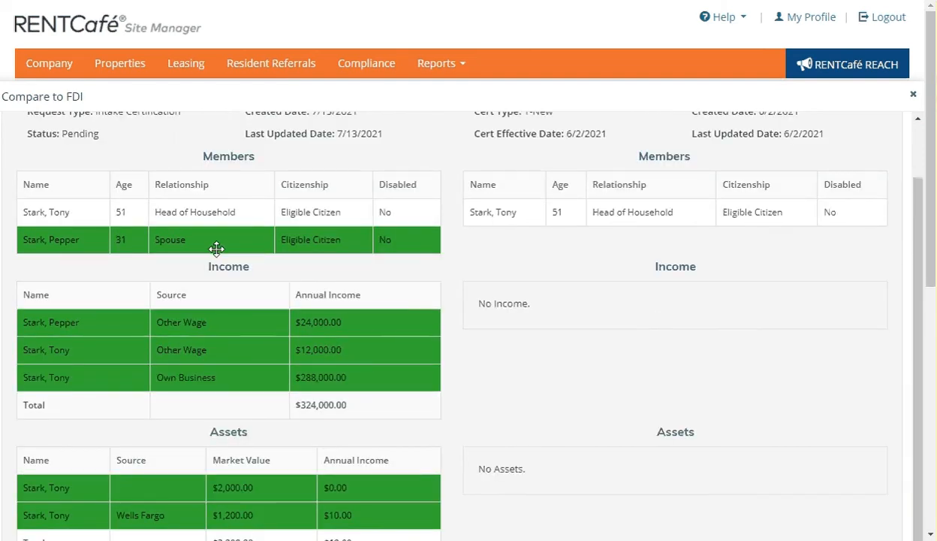
{"action": "left_click_drag", "start_coordinate": [916, 457], "coordinate": [929, 375]}
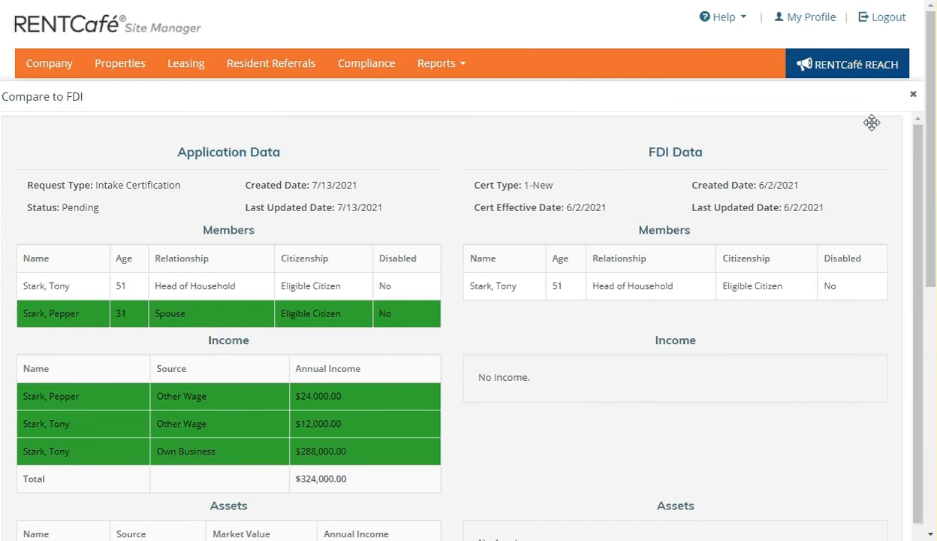
{"action": "left_click", "coordinate": [912, 98]}
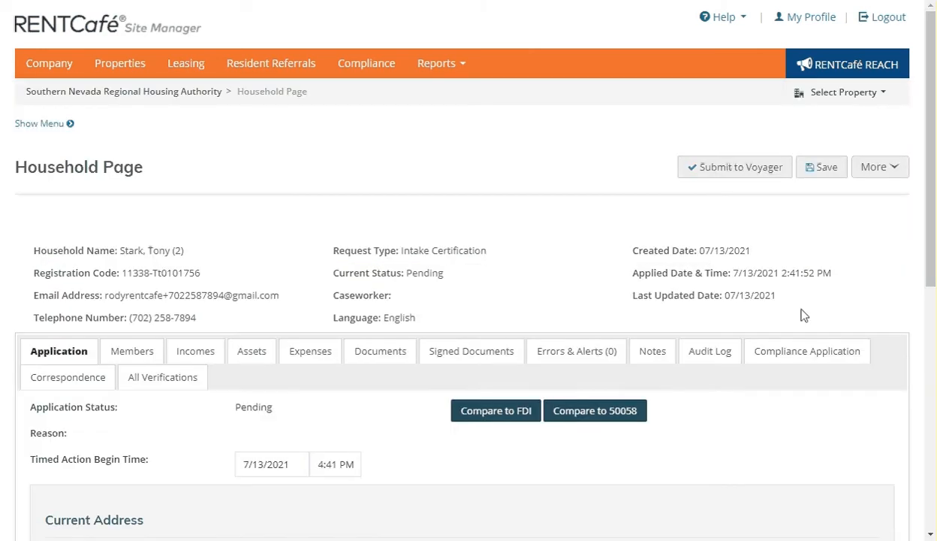
- Compare the household's application data with its 50058 data
{"action": "scroll", "coordinate": [796, 345], "scroll_direction": "down", "scroll_amount": 2}
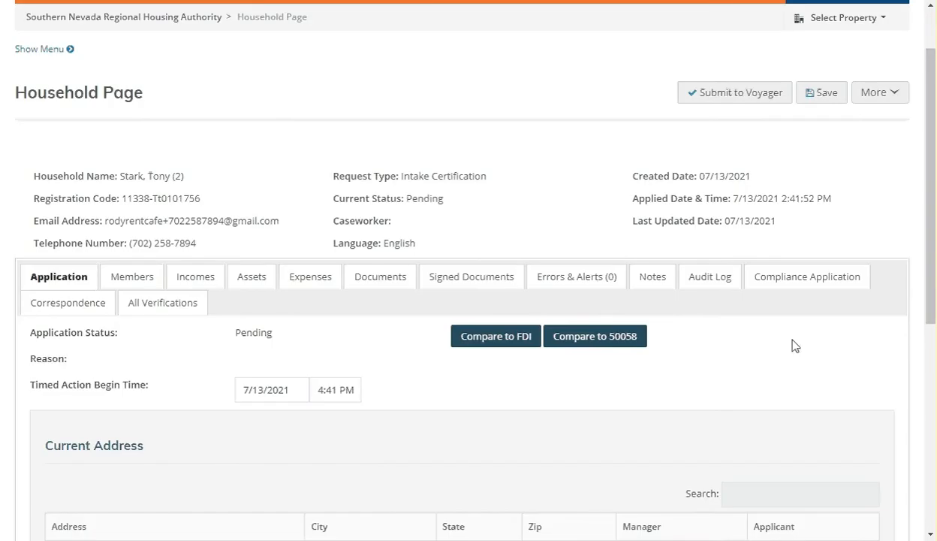
{"action": "left_click", "coordinate": [616, 337]}
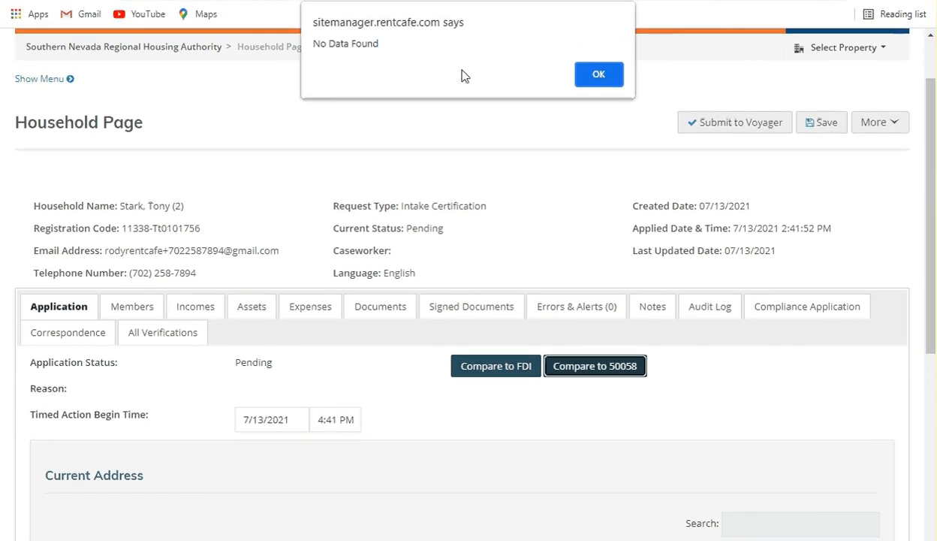
{"action": "left_click", "coordinate": [594, 81]}
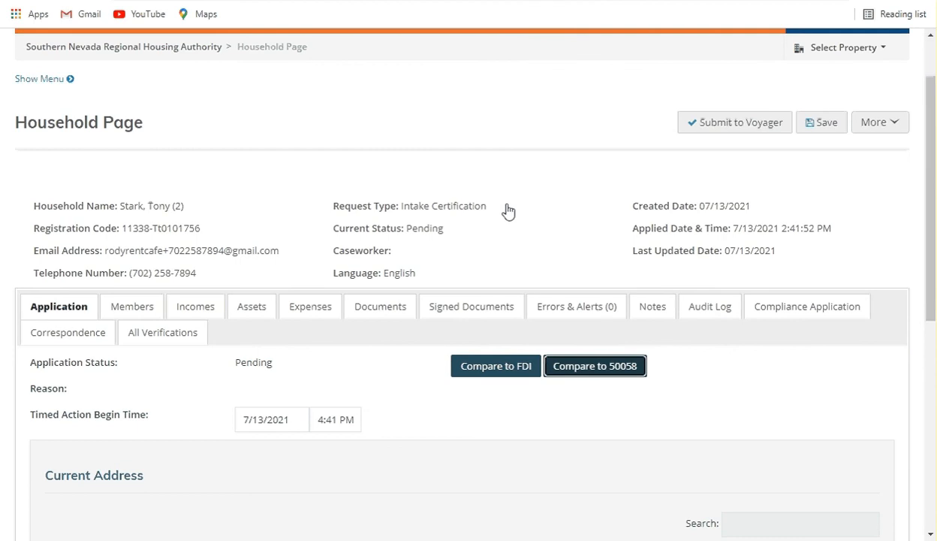
- Open the manager's editable member details for the head of household, examine them and close without changes
{"action": "left_click", "coordinate": [125, 306]}
{"action": "scroll", "coordinate": [577, 287], "scroll_direction": "down", "scroll_amount": 3}
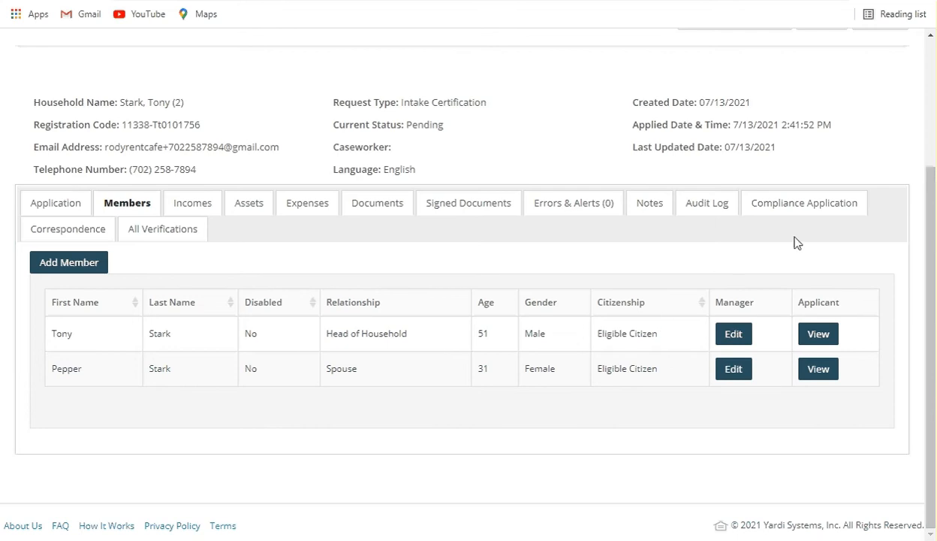
{"action": "left_click", "coordinate": [735, 332]}
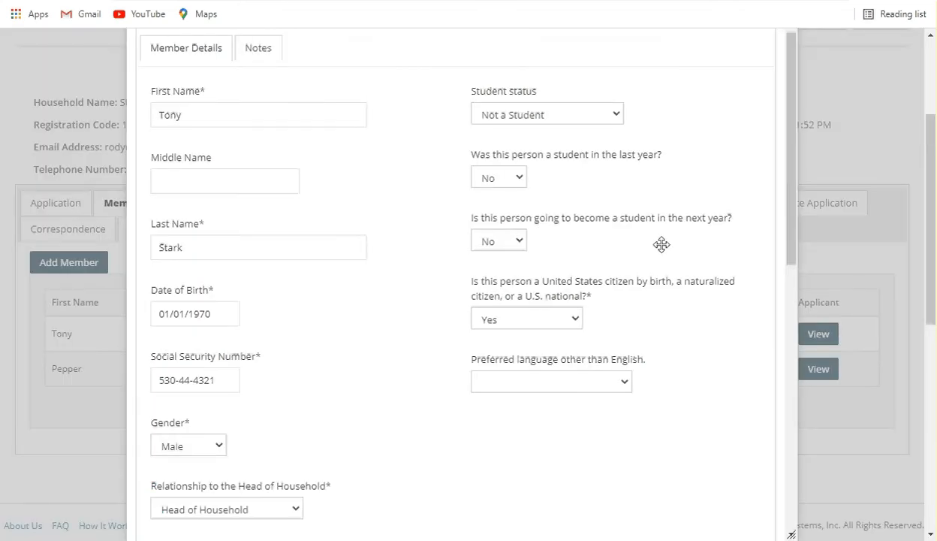
{"action": "left_click_drag", "start_coordinate": [930, 310], "coordinate": [931, 276]}
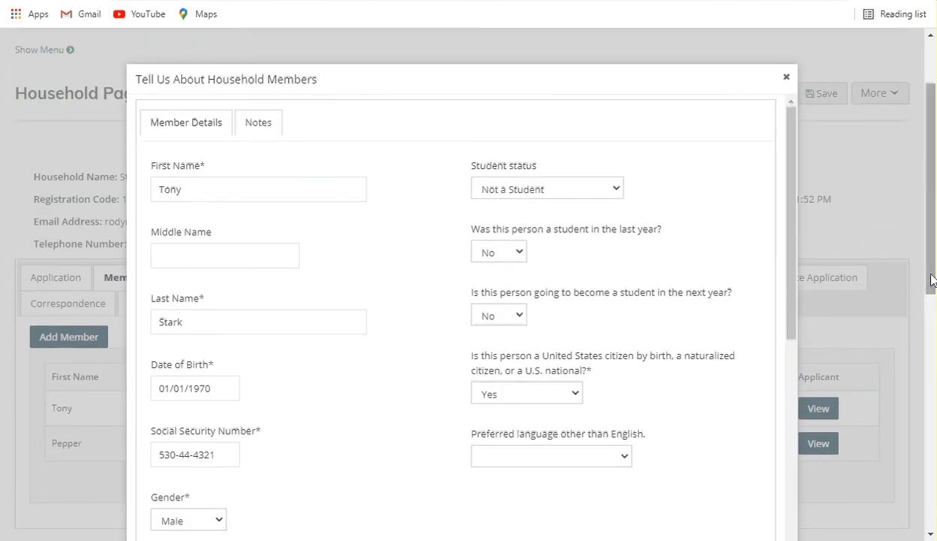
{"action": "left_click", "coordinate": [788, 84]}
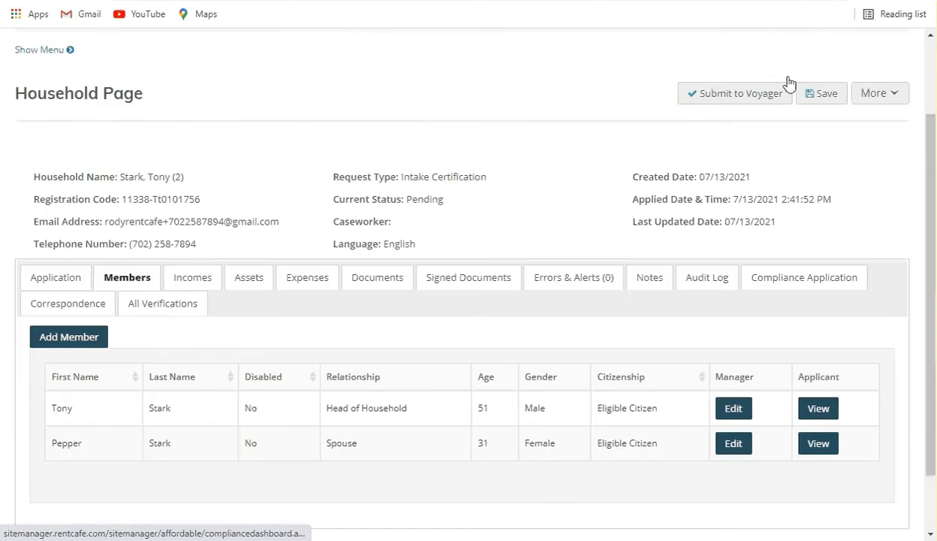
- View the applicant's version of the head of household's member details and return to the member list
{"action": "left_click", "coordinate": [826, 408]}
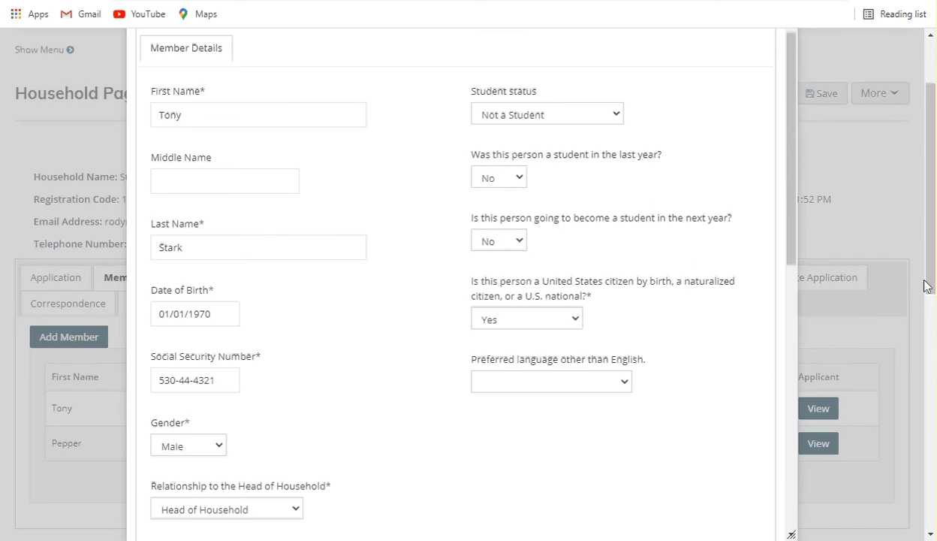
{"action": "scroll", "coordinate": [926, 281], "scroll_direction": "up", "scroll_amount": 2}
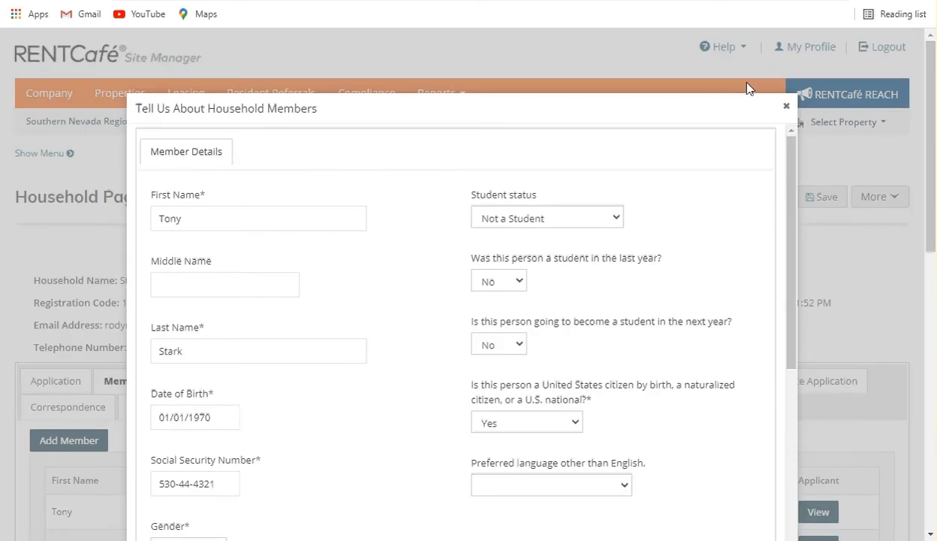
{"action": "left_click", "coordinate": [786, 106]}
{"action": "scroll", "coordinate": [826, 366], "scroll_direction": "down", "scroll_amount": 2}
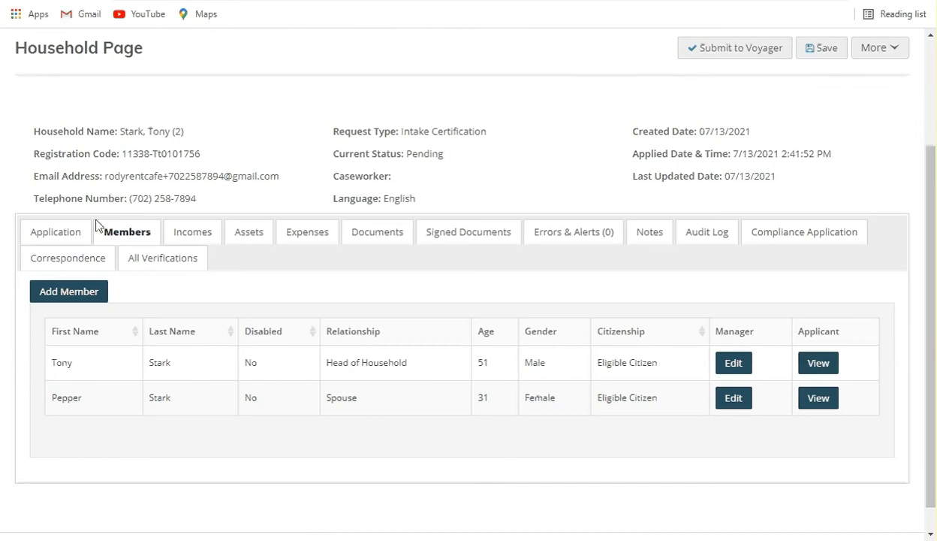
- Examine the manager's editable details of the spouse's Stark Industries job income, and close them without saving
{"action": "left_click", "coordinate": [202, 240]}
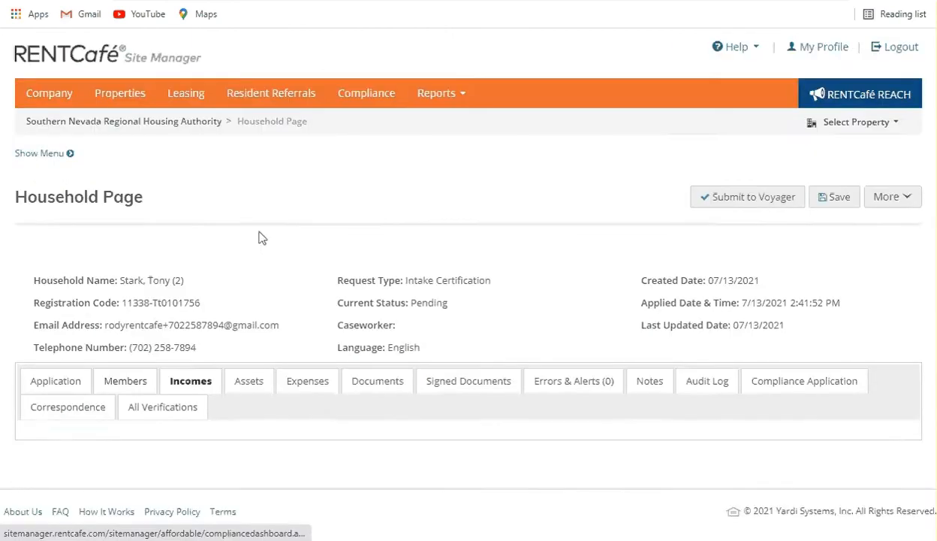
{"action": "scroll", "coordinate": [565, 270], "scroll_direction": "down", "scroll_amount": 2}
{"action": "scroll", "coordinate": [565, 270], "scroll_direction": "down", "scroll_amount": 1}
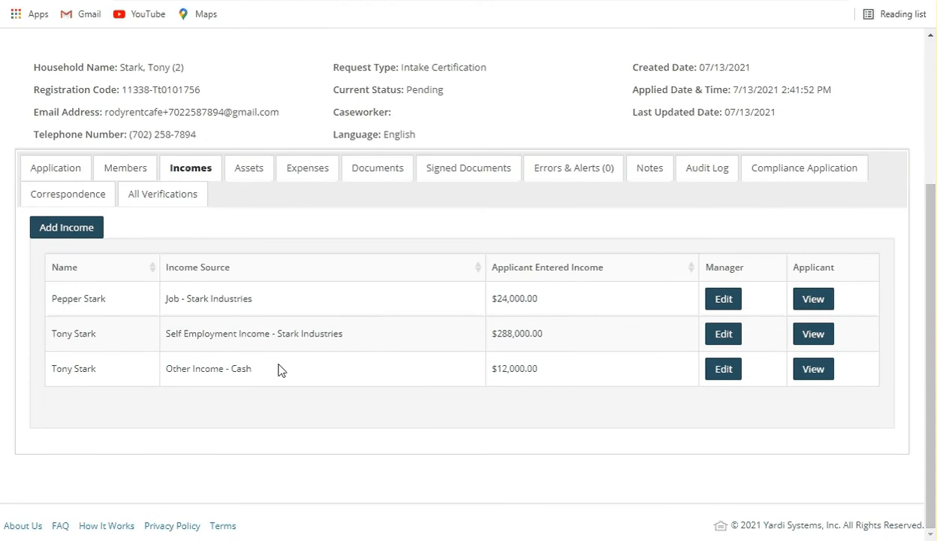
{"action": "left_click", "coordinate": [727, 300]}
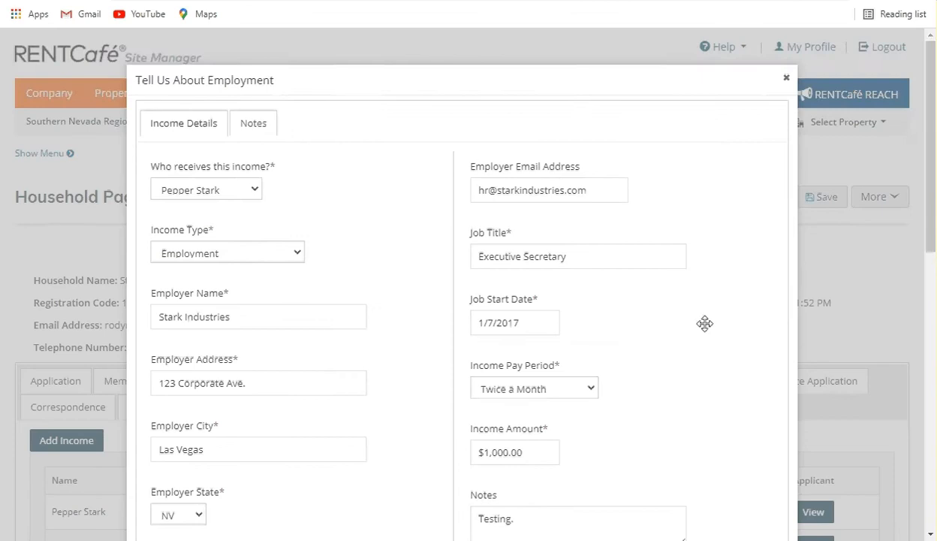
{"action": "scroll", "coordinate": [705, 323], "scroll_direction": "down", "scroll_amount": 3}
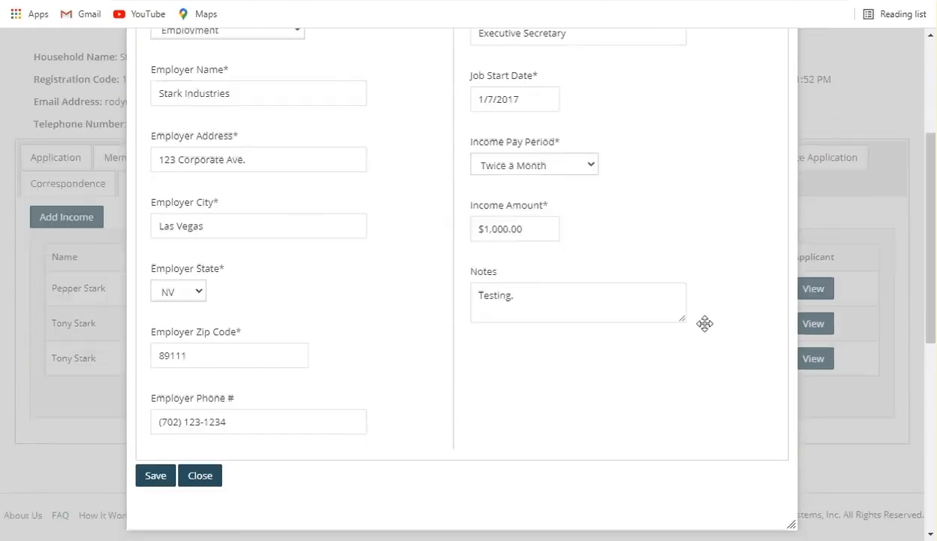
{"action": "scroll", "coordinate": [704, 323], "scroll_direction": "up", "scroll_amount": 3}
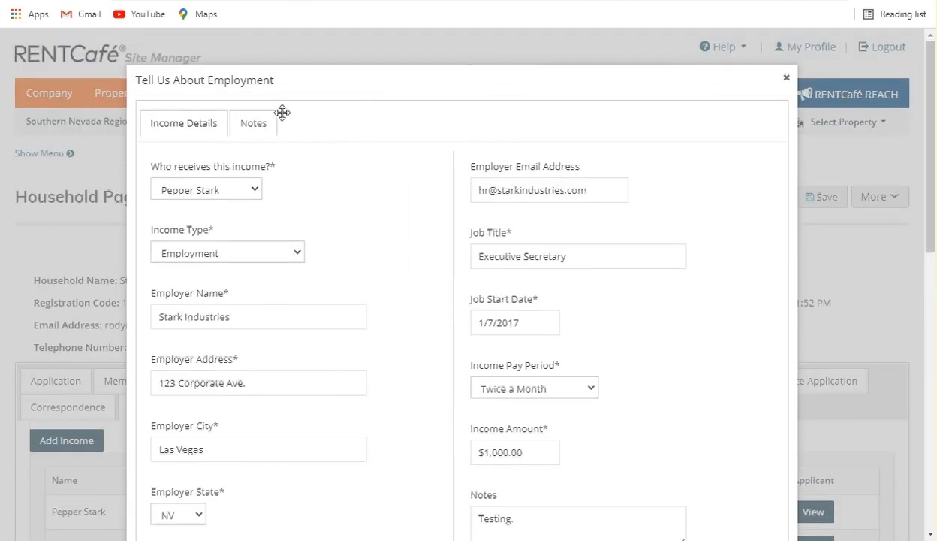
{"action": "scroll", "coordinate": [350, 267], "scroll_direction": "down", "scroll_amount": 3}
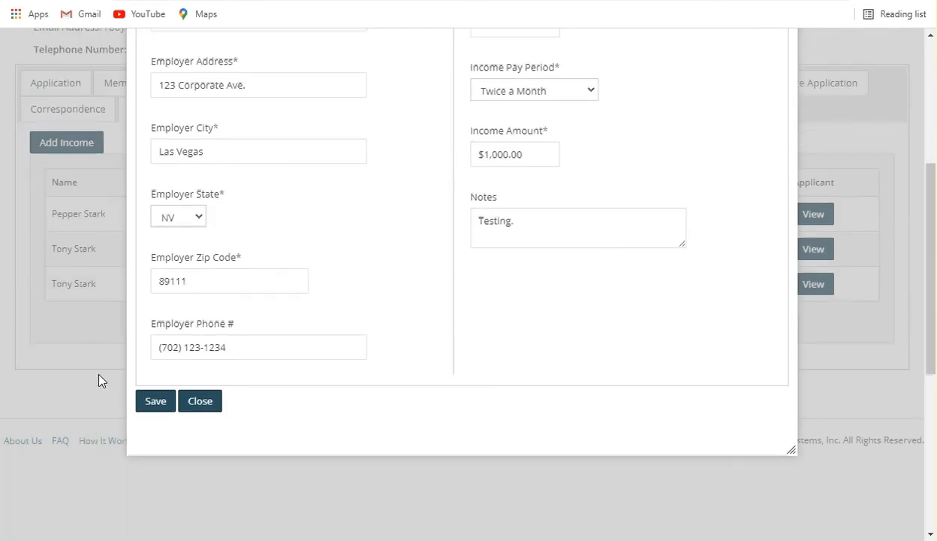
{"action": "left_click", "coordinate": [212, 404]}
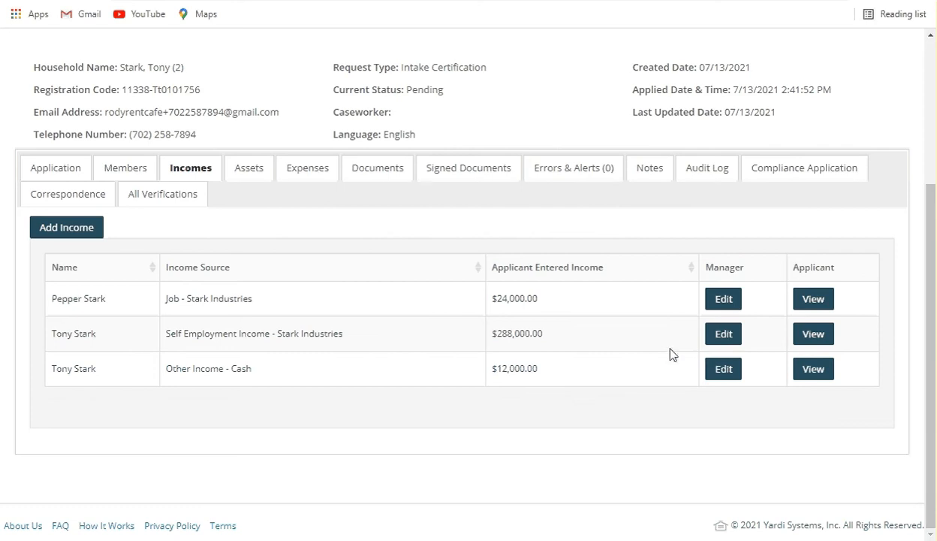
- Open the household's assets and examine the manager's editable details of the Wells Fargo bank account
{"action": "scroll", "coordinate": [671, 353], "scroll_direction": "up", "scroll_amount": 2}
{"action": "left_click", "coordinate": [244, 189]}
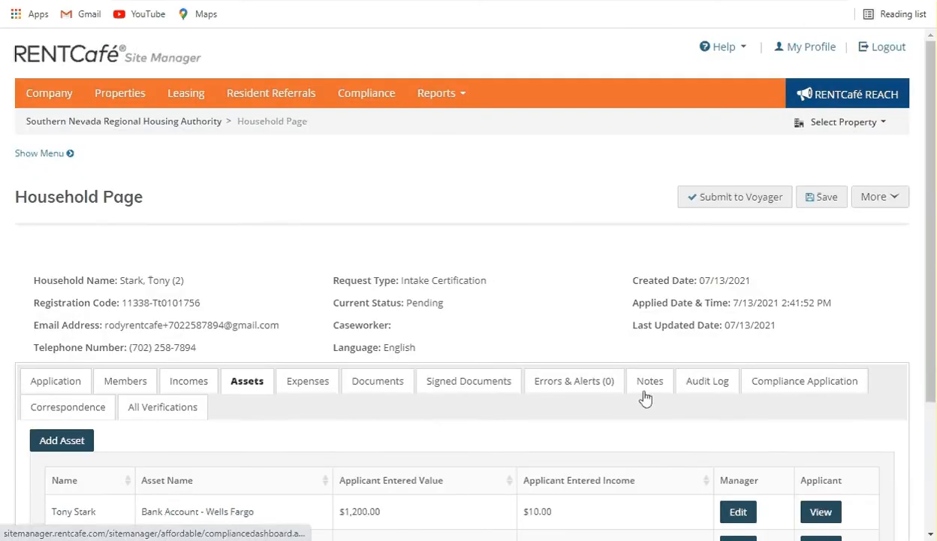
{"action": "scroll", "coordinate": [648, 394], "scroll_direction": "down", "scroll_amount": 1}
{"action": "scroll", "coordinate": [462, 351], "scroll_direction": "down", "scroll_amount": 2}
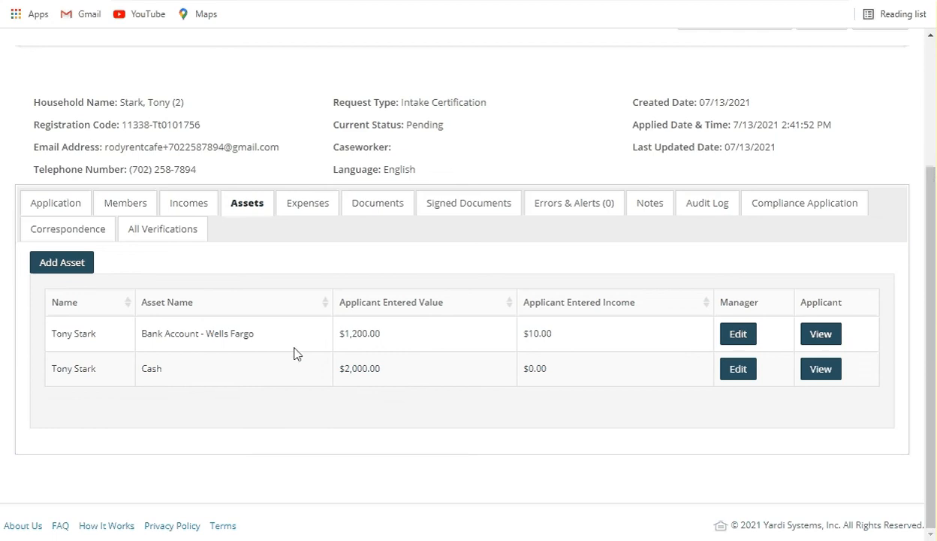
{"action": "left_click", "coordinate": [744, 335]}
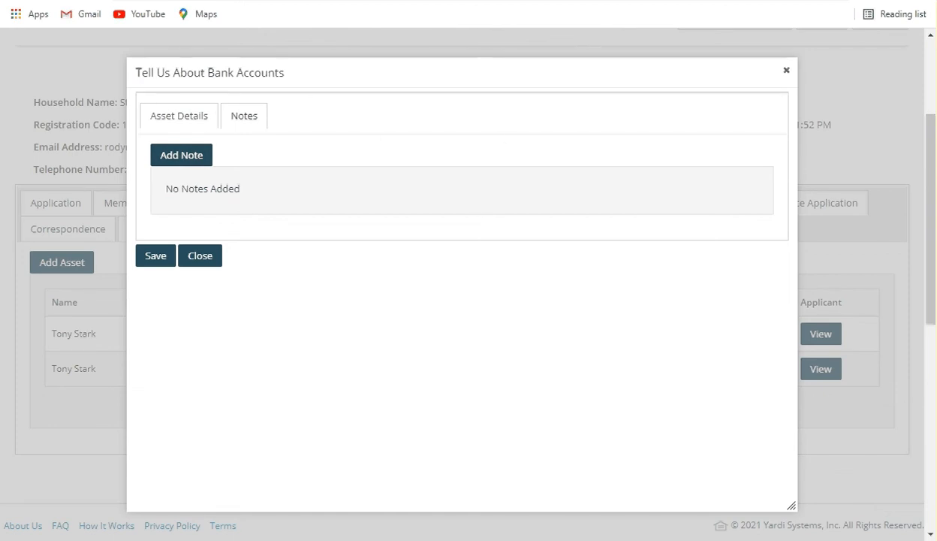
{"action": "left_click", "coordinate": [178, 115]}
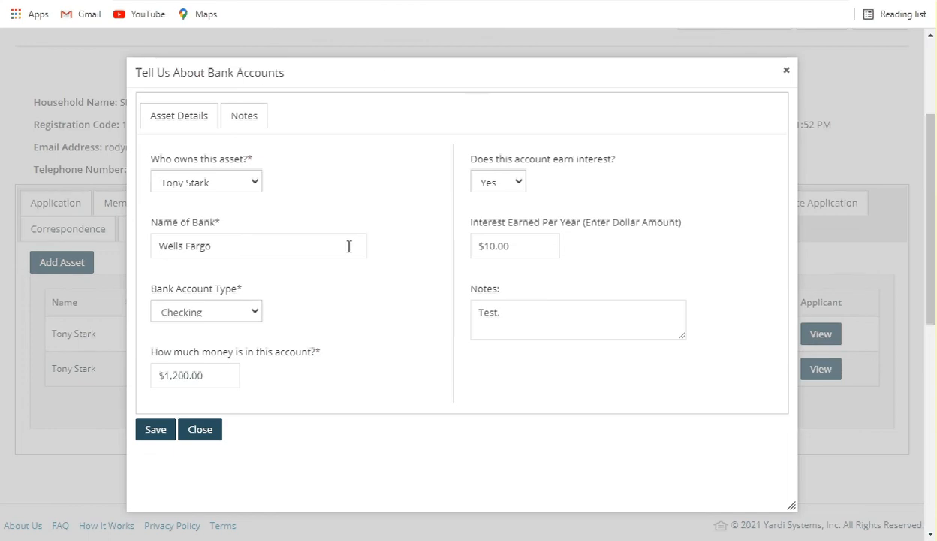
- Examine the new-note options for the Wells Fargo bank account, and close the note and asset without saving
{"action": "left_click", "coordinate": [247, 122]}
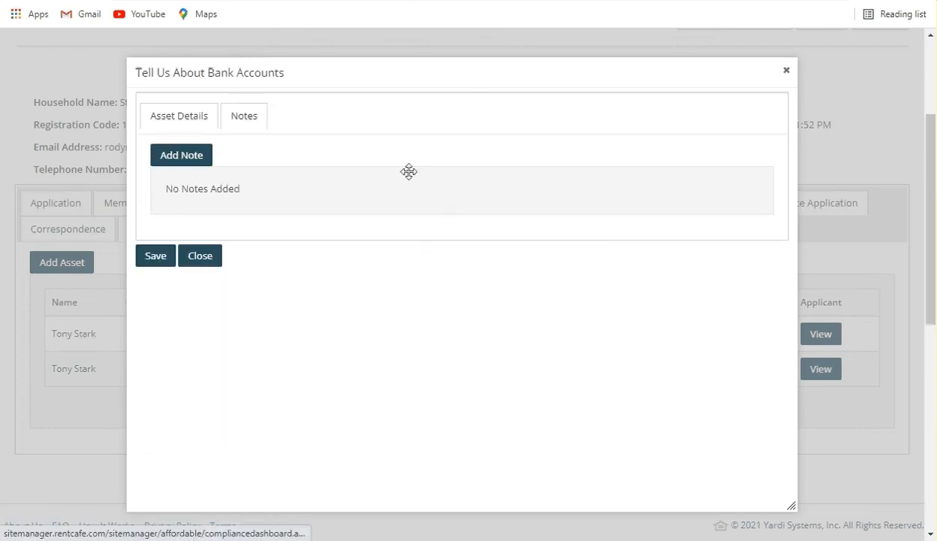
{"action": "left_click", "coordinate": [191, 160]}
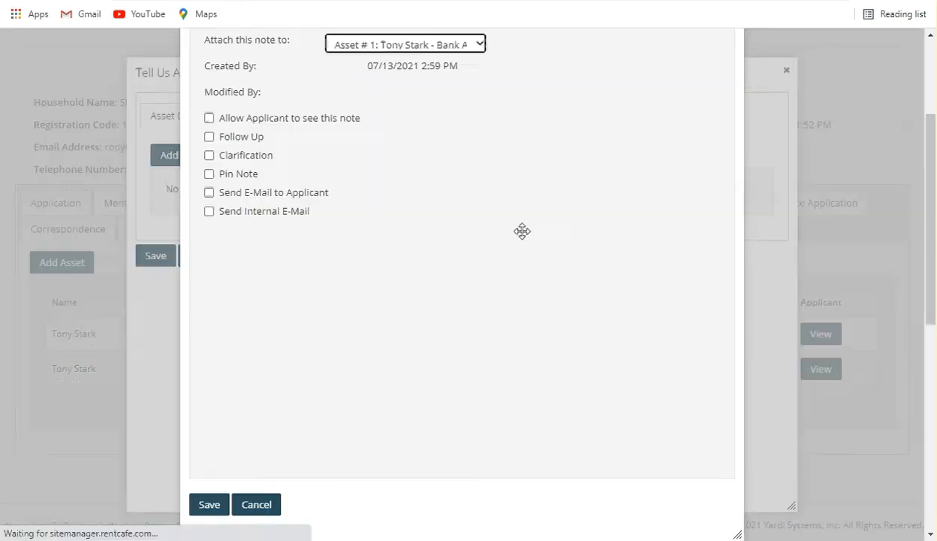
{"action": "scroll", "coordinate": [537, 239], "scroll_direction": "up", "scroll_amount": 1}
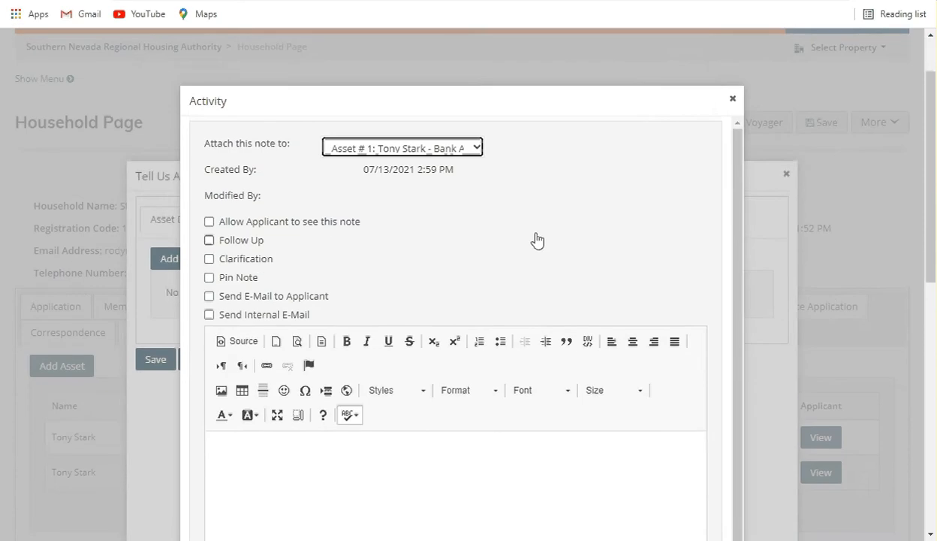
{"action": "scroll", "coordinate": [538, 239], "scroll_direction": "down", "scroll_amount": 1}
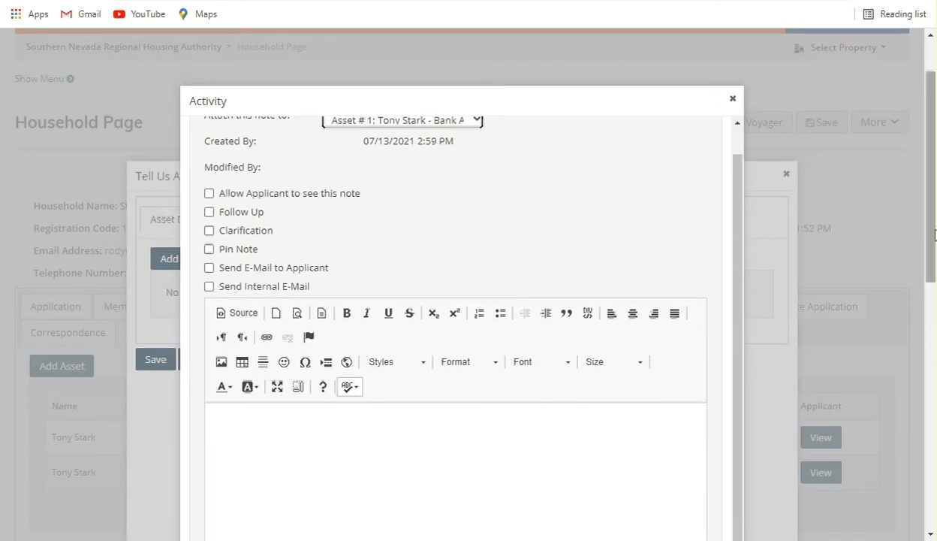
{"action": "mouse_move", "coordinate": [932, 227]}
{"action": "left_mouse_down"}
{"action": "mouse_move", "coordinate": [933, 309]}
{"action": "mouse_move", "coordinate": [928, 235]}
{"action": "left_mouse_up"}
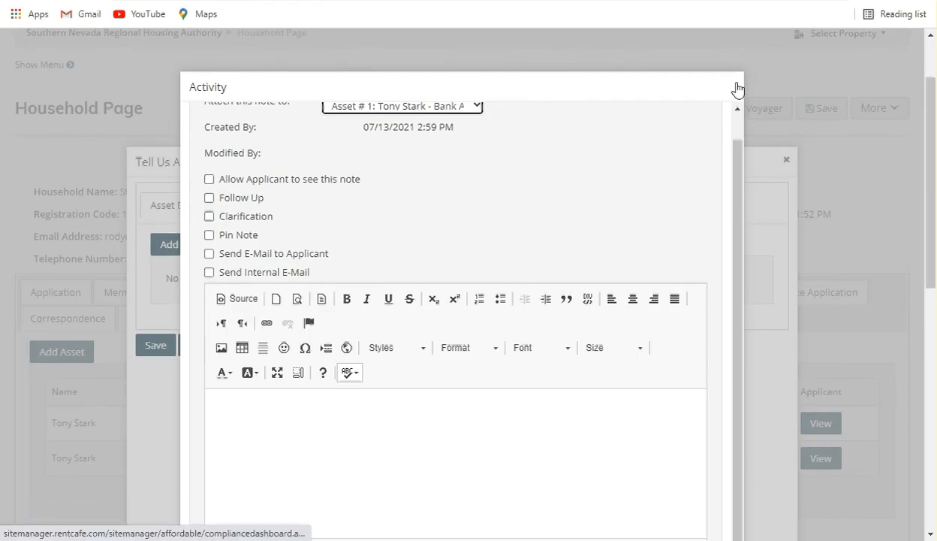
{"action": "left_click", "coordinate": [737, 89]}
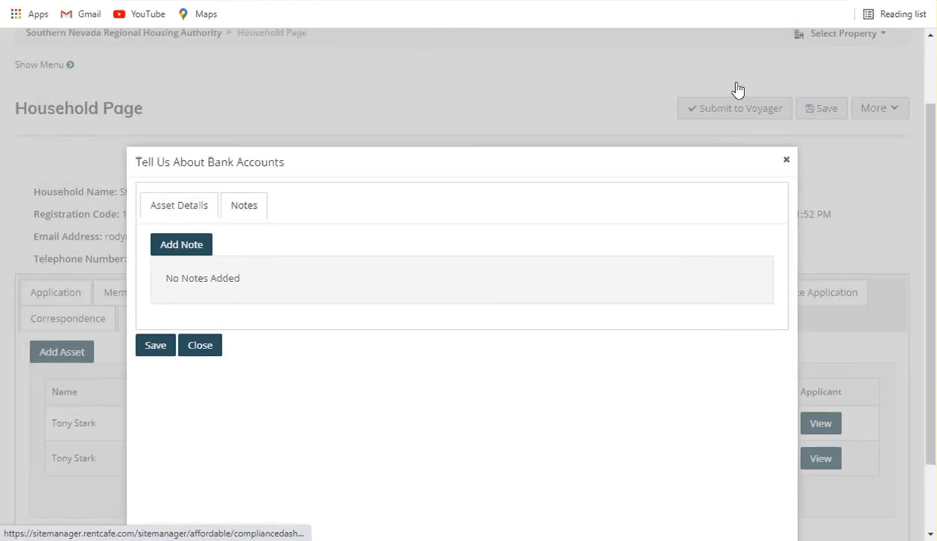
{"action": "left_click", "coordinate": [786, 160]}
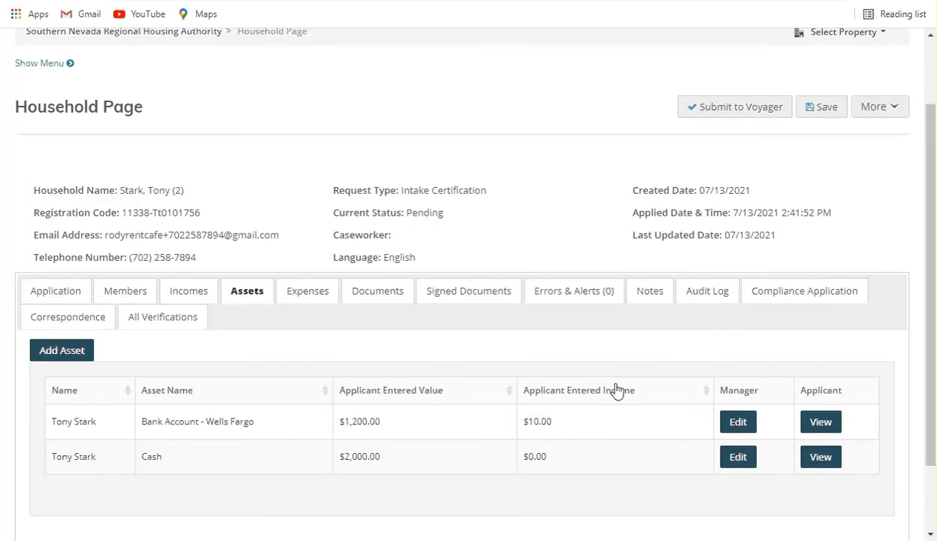
- Review the household's expenses and the list of its uploaded documents
{"action": "scroll", "coordinate": [616, 391], "scroll_direction": "down", "scroll_amount": 1}
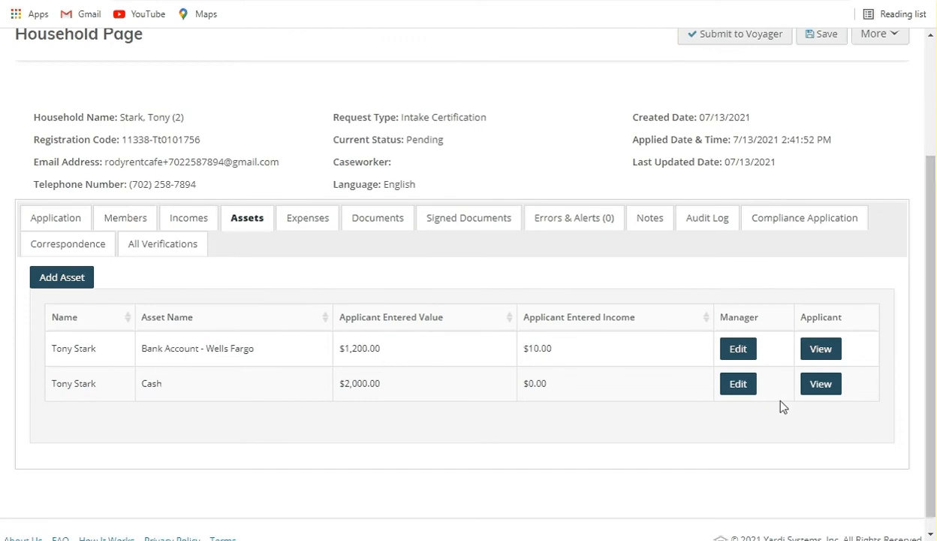
{"action": "left_click", "coordinate": [306, 225]}
{"action": "scroll", "coordinate": [615, 333], "scroll_direction": "down", "scroll_amount": 1}
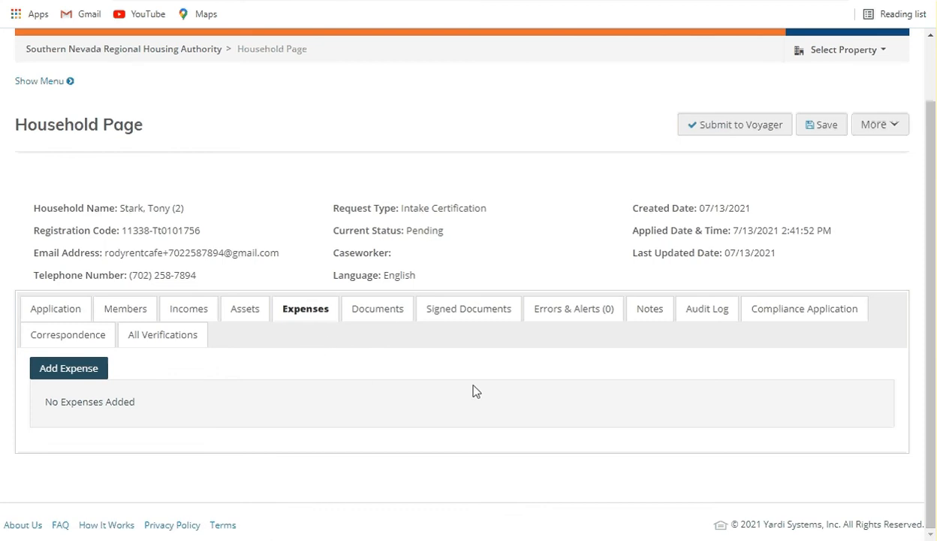
{"action": "left_click", "coordinate": [387, 316]}
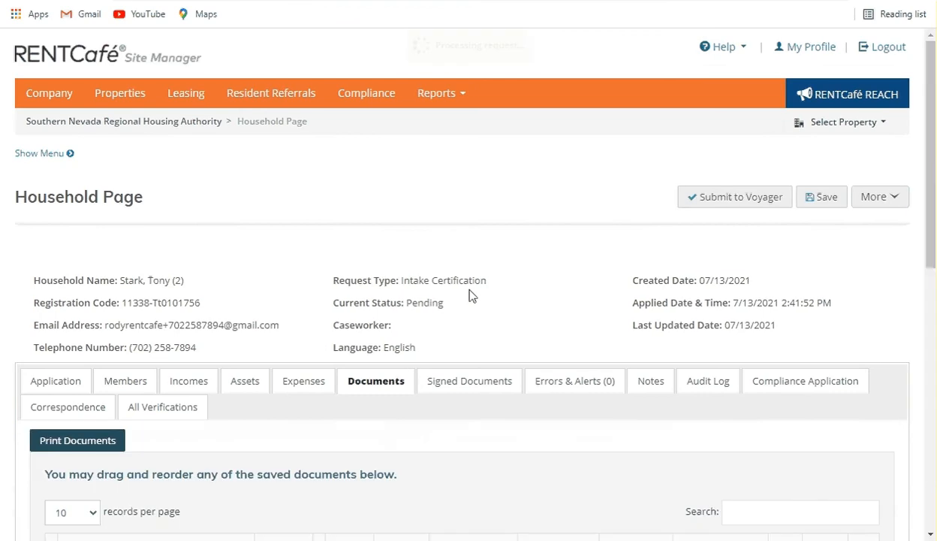
{"action": "scroll", "coordinate": [470, 295], "scroll_direction": "down", "scroll_amount": 5}
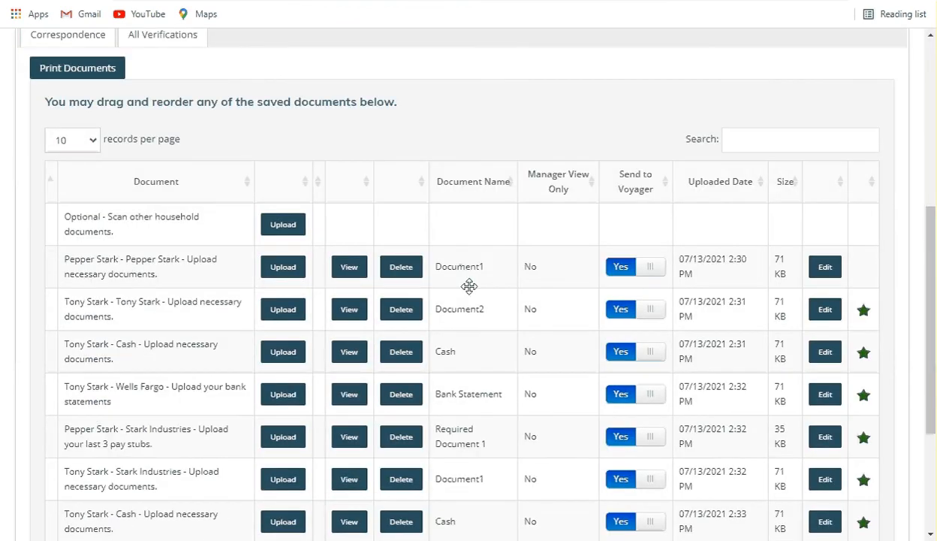
{"action": "scroll", "coordinate": [469, 286], "scroll_direction": "down", "scroll_amount": 1}
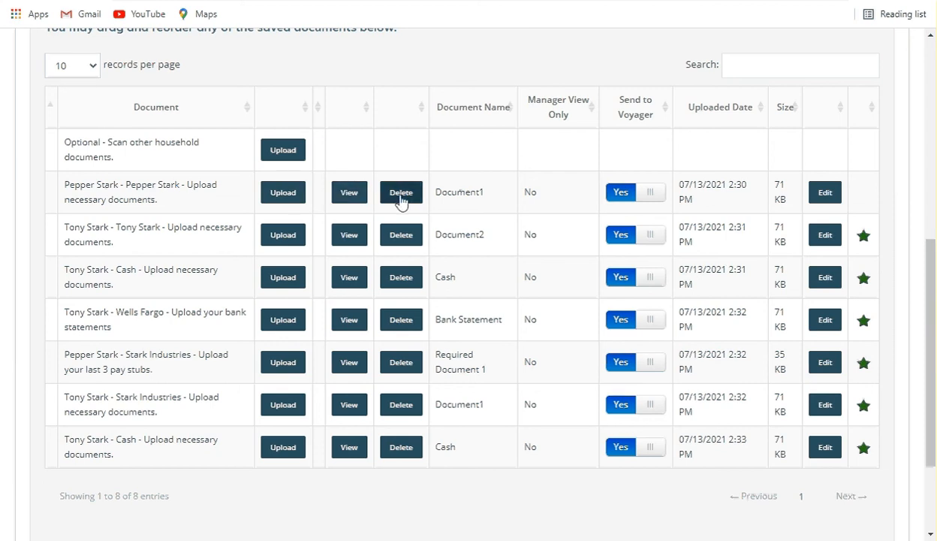
- Examine the editable verification settings of the spouse's Document1 and cancel without changes
{"action": "left_click", "coordinate": [828, 201]}
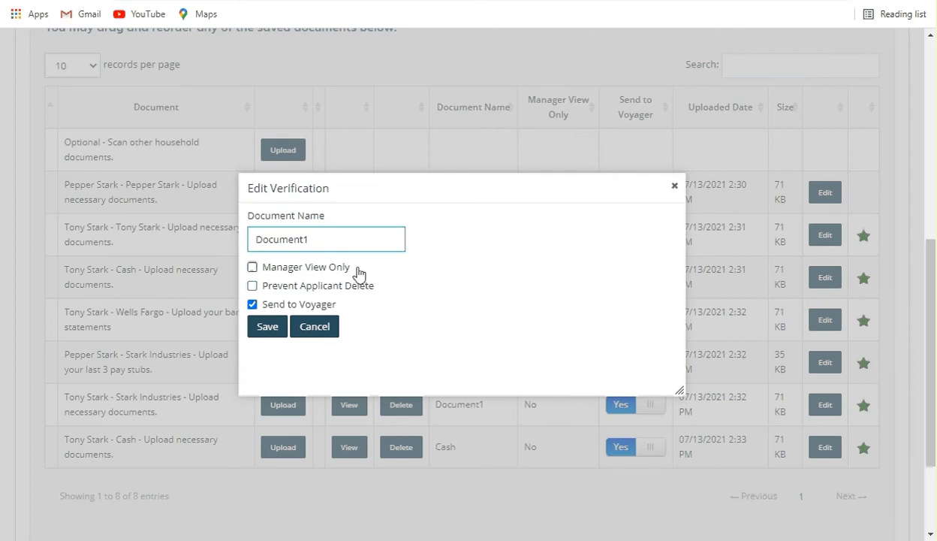
{"action": "left_click", "coordinate": [323, 337]}
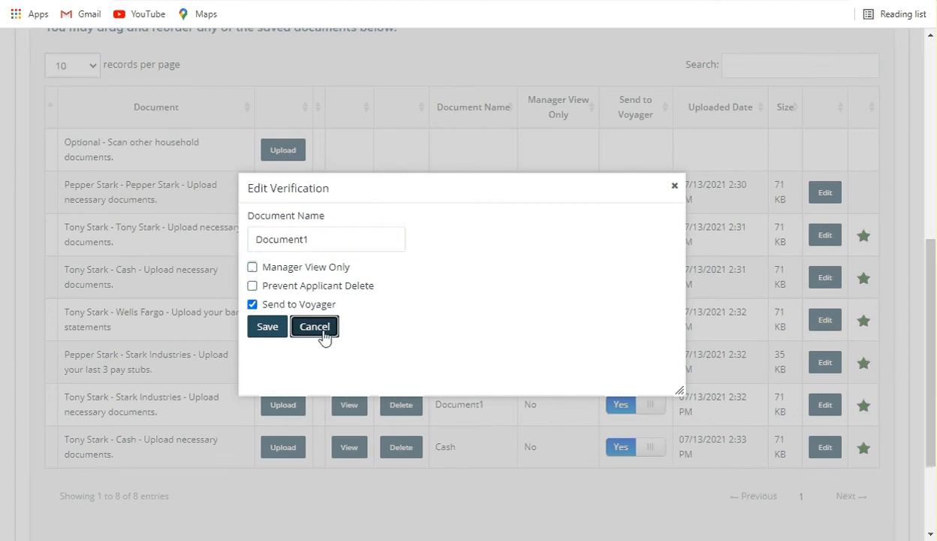
{"action": "scroll", "coordinate": [561, 217], "scroll_direction": "up", "scroll_amount": 2}
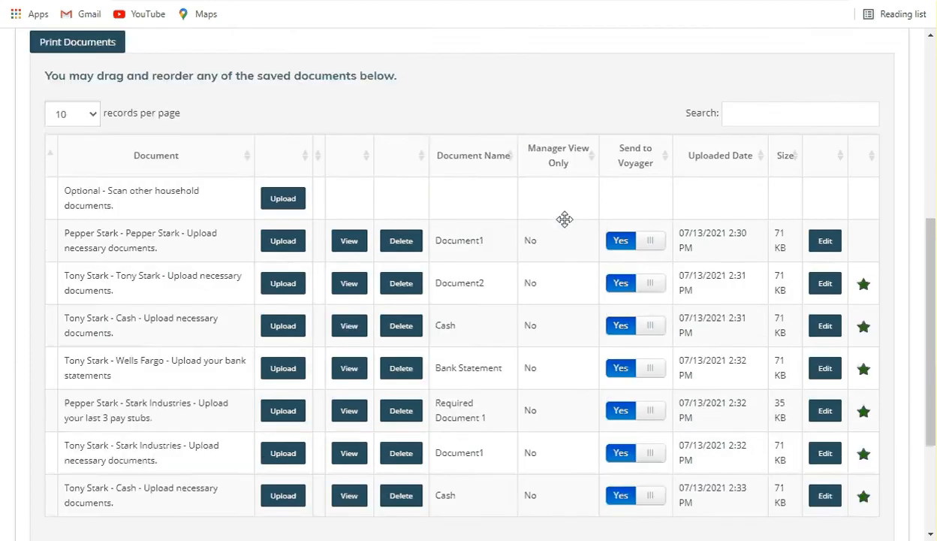
{"action": "scroll", "coordinate": [464, 268], "scroll_direction": "down", "scroll_amount": 2}
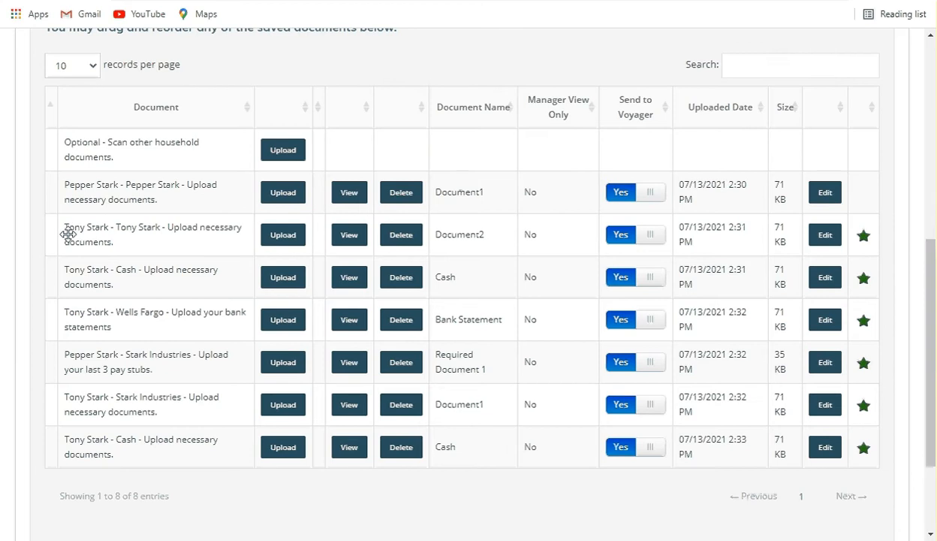
- View the spouse's uploaded Document1 image in full and close it
{"action": "left_click", "coordinate": [360, 197]}
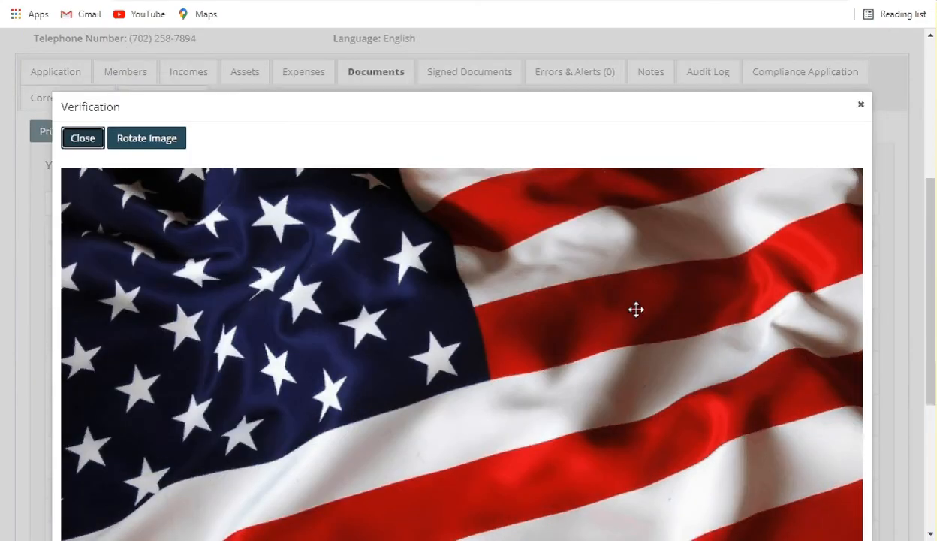
{"action": "scroll", "coordinate": [636, 309], "scroll_direction": "down", "scroll_amount": 1}
{"action": "scroll", "coordinate": [636, 310], "scroll_direction": "up", "scroll_amount": 2}
{"action": "scroll", "coordinate": [789, 285], "scroll_direction": "down", "scroll_amount": 1}
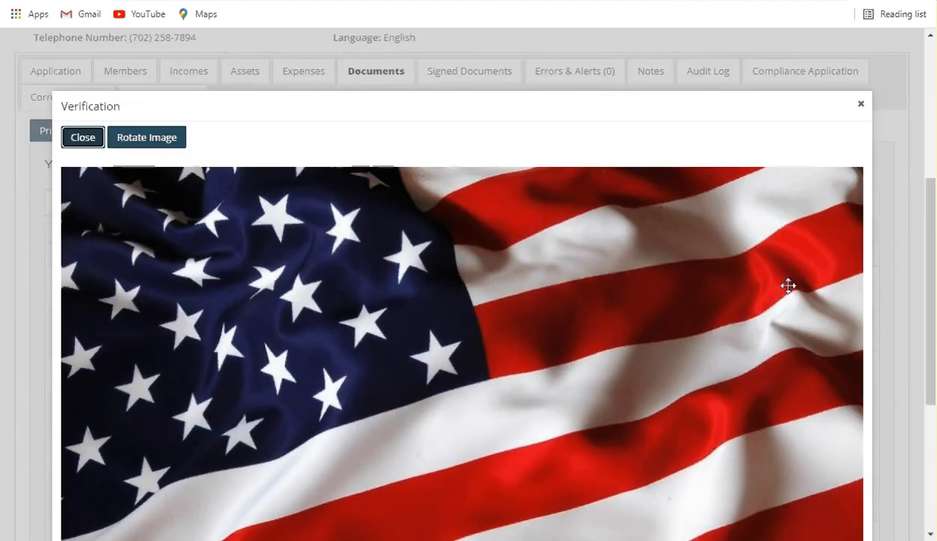
{"action": "scroll", "coordinate": [787, 282], "scroll_direction": "down", "scroll_amount": 2}
{"action": "scroll", "coordinate": [779, 276], "scroll_direction": "up", "scroll_amount": 3}
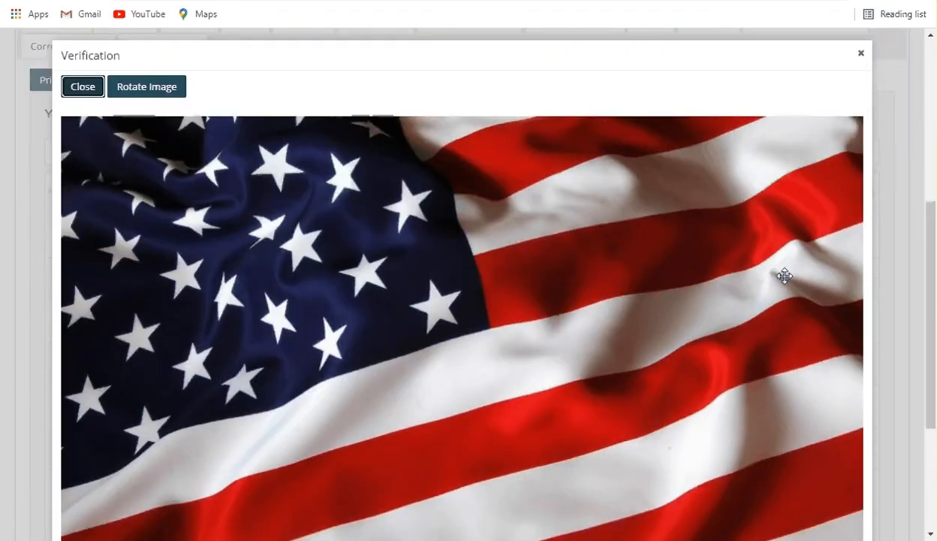
{"action": "left_click", "coordinate": [859, 203]}
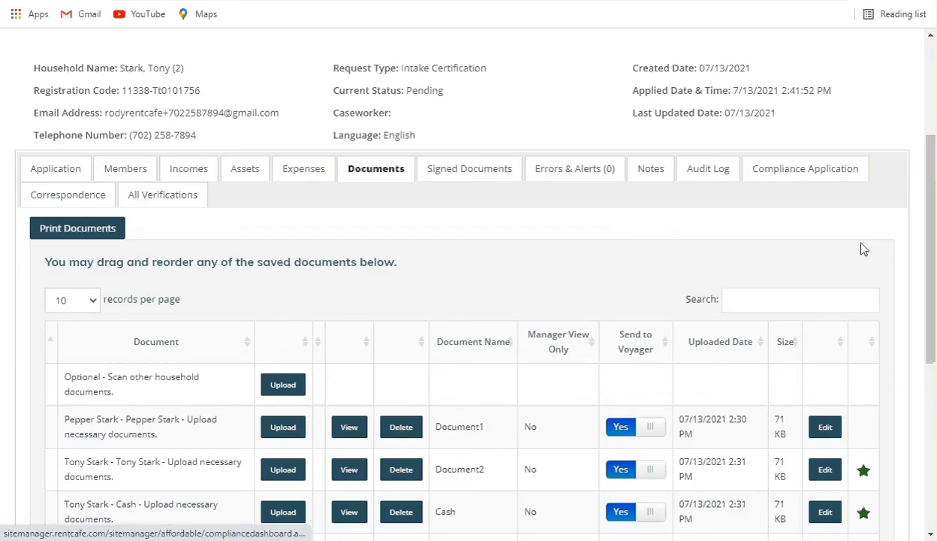
- View the head of household's uploaded Document2 and return to the document list
{"action": "scroll", "coordinate": [563, 349], "scroll_direction": "down", "scroll_amount": 3}
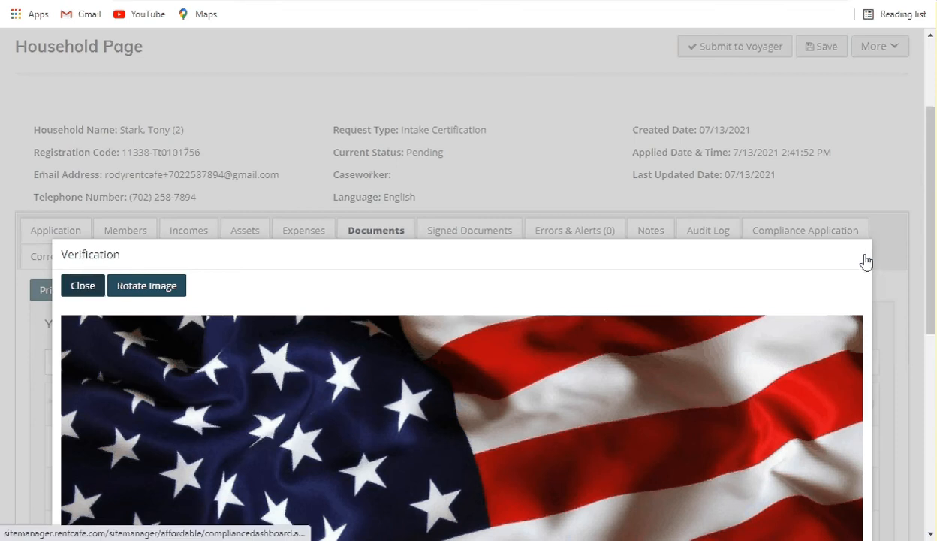
{"action": "left_click", "coordinate": [862, 251]}
{"action": "scroll", "coordinate": [526, 345], "scroll_direction": "down", "scroll_amount": 4}
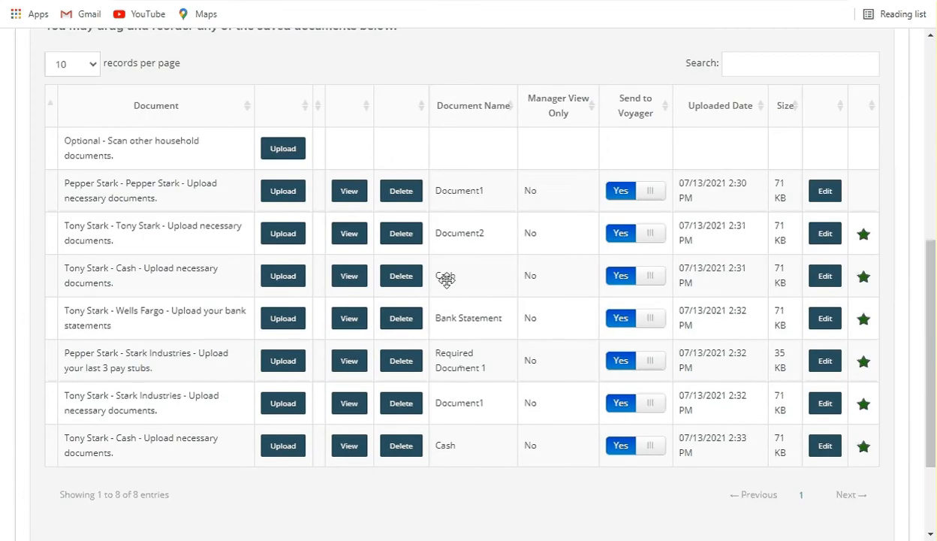
- View the head of household's first Cash document and the Wells Fargo Bank Statement, closing each one
{"action": "left_click", "coordinate": [353, 275]}
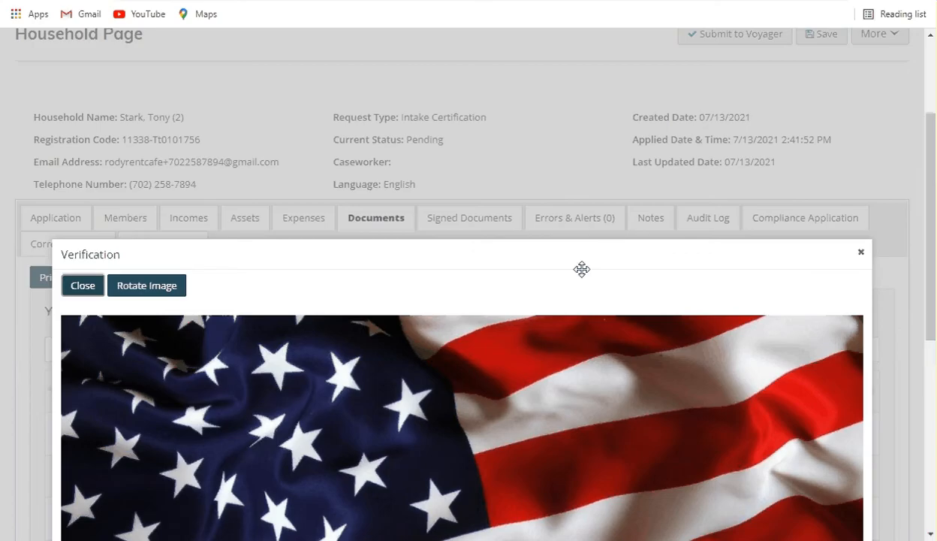
{"action": "left_click", "coordinate": [861, 253]}
{"action": "scroll", "coordinate": [474, 341], "scroll_direction": "down", "scroll_amount": 3}
{"action": "scroll", "coordinate": [474, 342], "scroll_direction": "down", "scroll_amount": 1}
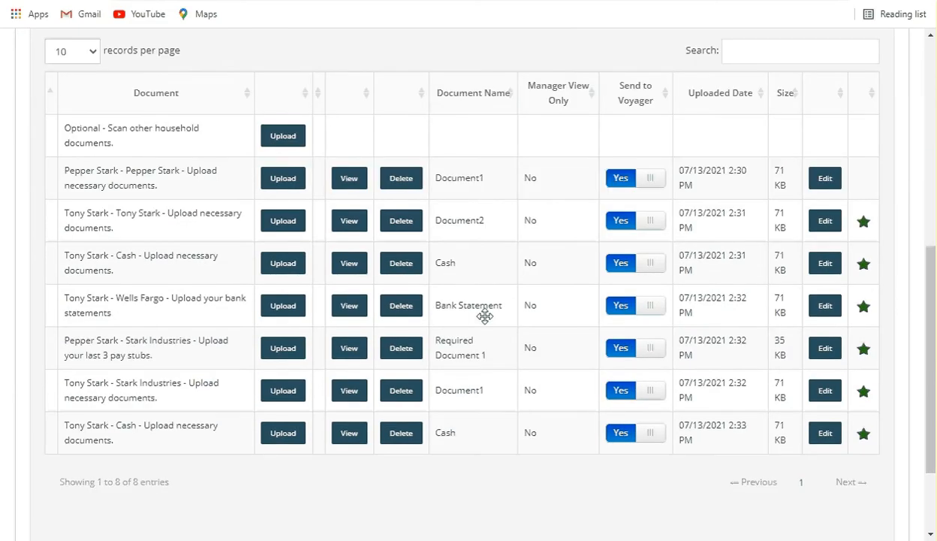
{"action": "left_click", "coordinate": [349, 314]}
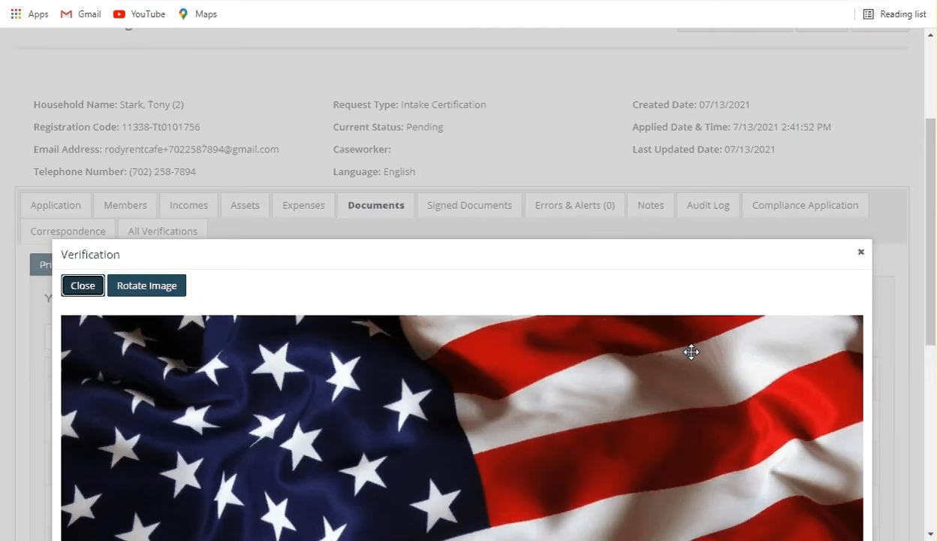
{"action": "left_click", "coordinate": [861, 252]}
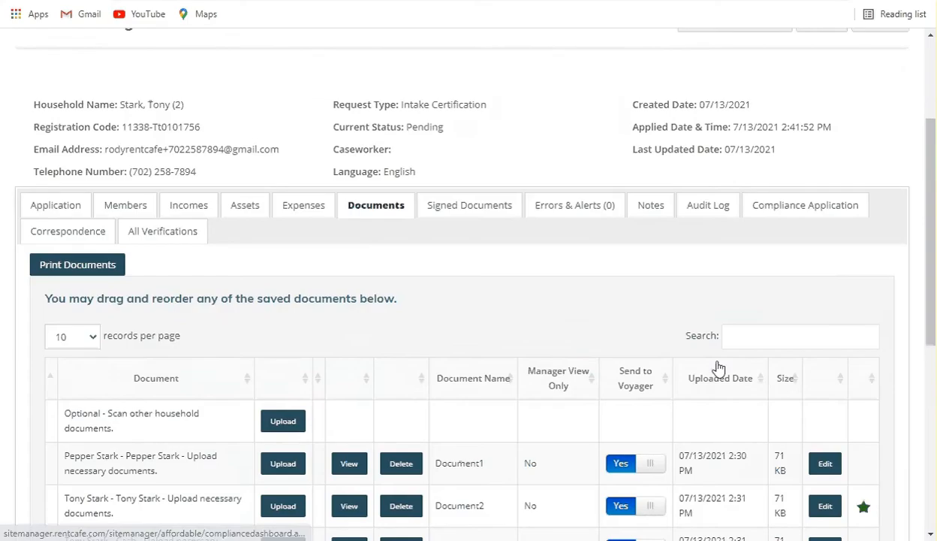
{"action": "scroll", "coordinate": [717, 364], "scroll_direction": "down", "scroll_amount": 5}
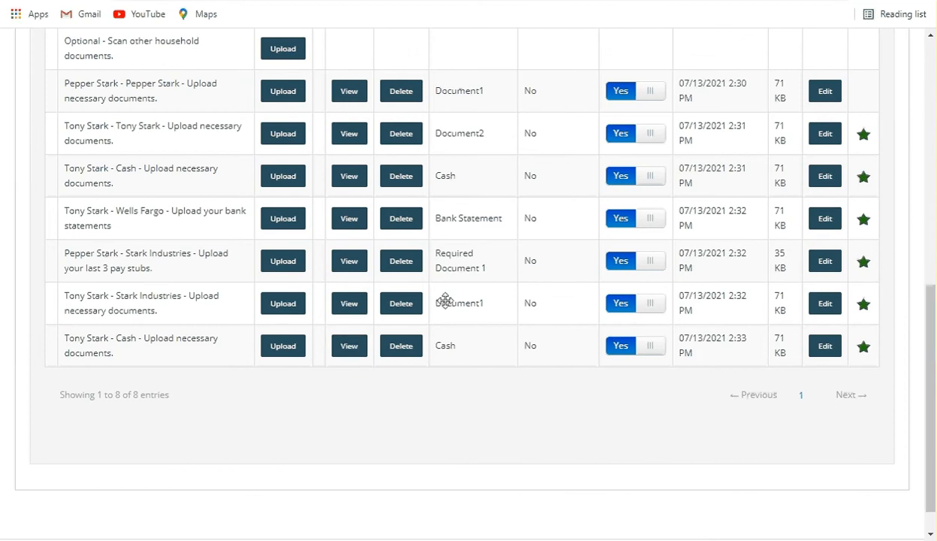
- View the spouse's Stark Industries pay stub upload, Required Document 1, and return to the document list
{"action": "left_click", "coordinate": [349, 263]}
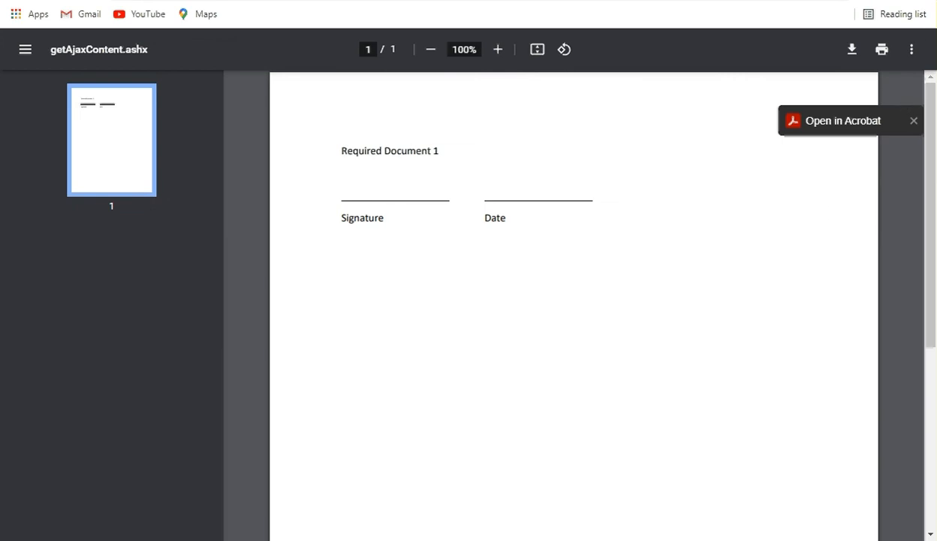
{"action": "left_click", "coordinate": [383, 0]}
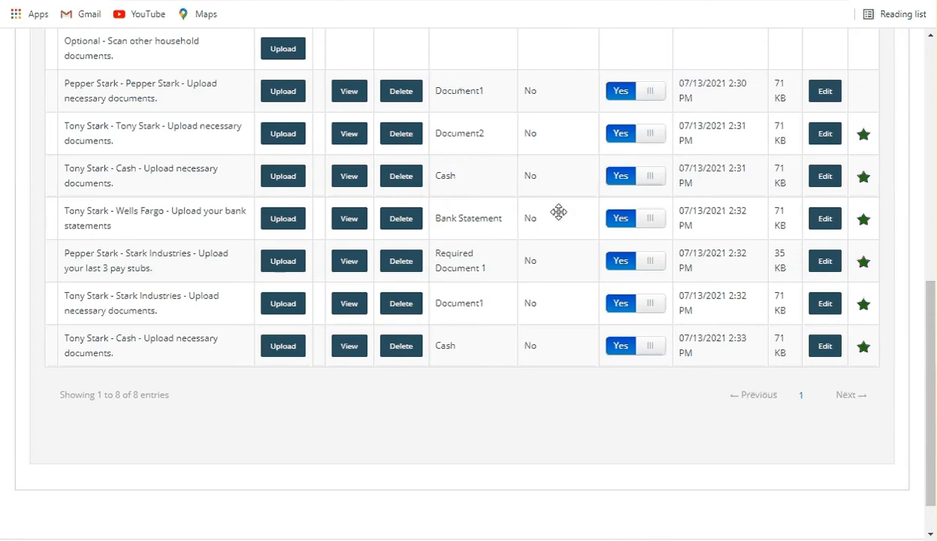
{"action": "scroll", "coordinate": [628, 267], "scroll_direction": "up", "scroll_amount": 2}
{"action": "scroll", "coordinate": [623, 247], "scroll_direction": "up", "scroll_amount": 2}
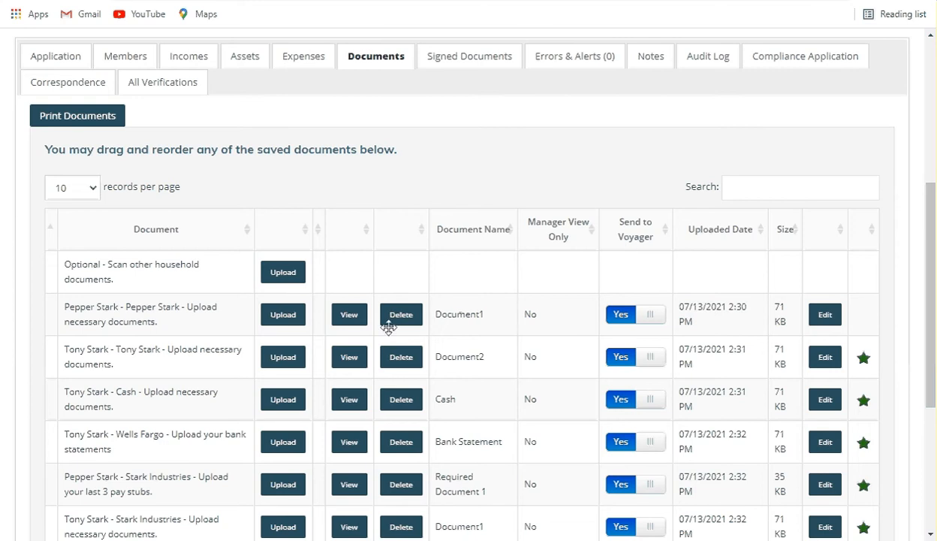
{"action": "scroll", "coordinate": [660, 257], "scroll_direction": "down", "scroll_amount": 1}
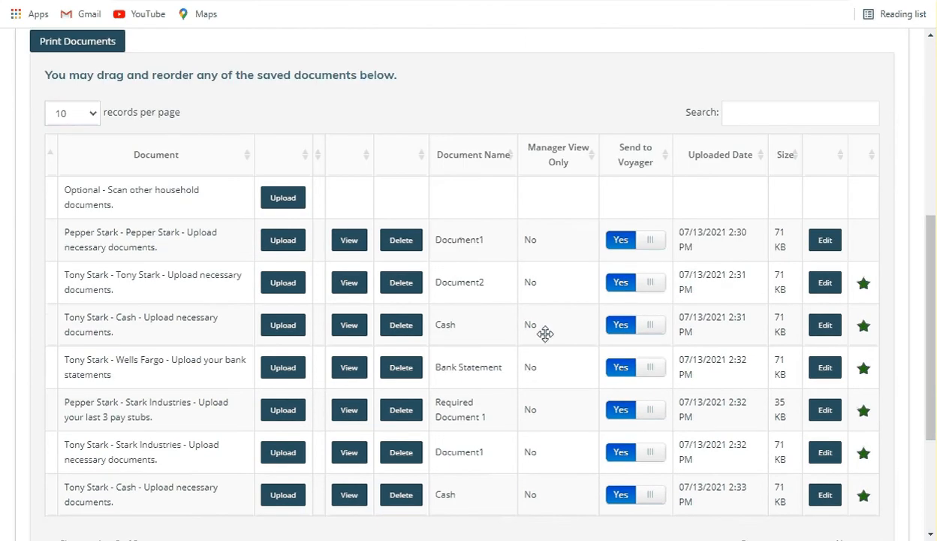
- Look over the remaining uploaded documents and open the household's list of signed documents
{"action": "scroll", "coordinate": [544, 332], "scroll_direction": "down", "scroll_amount": 2}
{"action": "scroll", "coordinate": [545, 334], "scroll_direction": "up", "scroll_amount": 1}
{"action": "scroll", "coordinate": [545, 333], "scroll_direction": "up", "scroll_amount": 3}
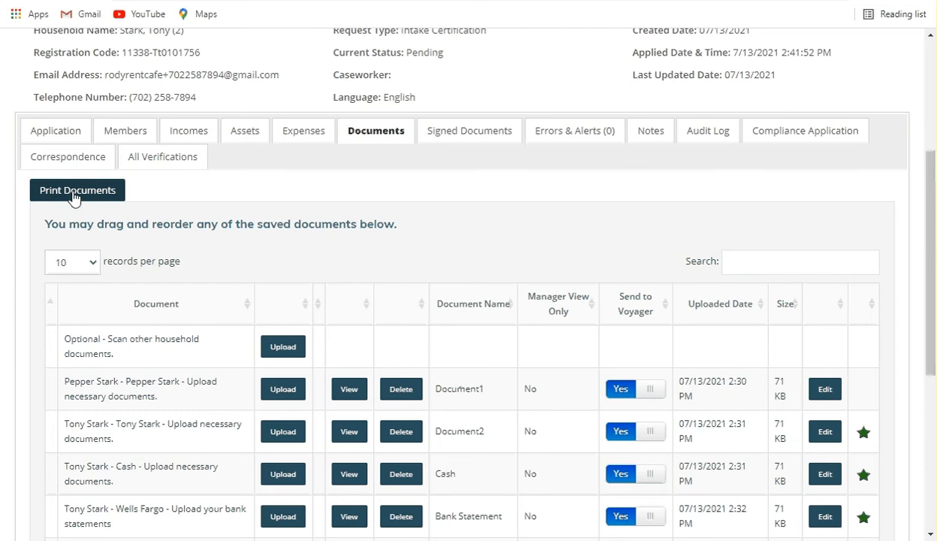
{"action": "left_click", "coordinate": [478, 141]}
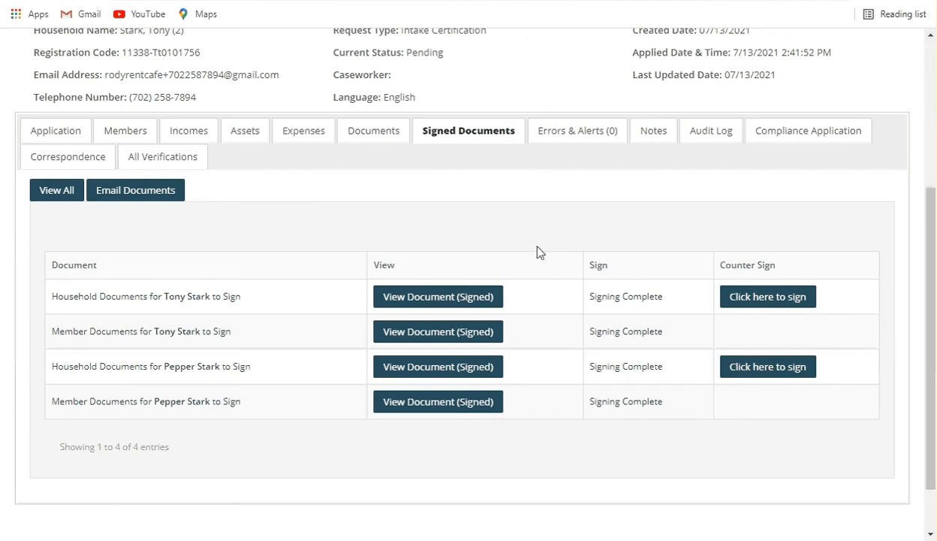
- Open the head of household's signed household documents and examine the RENTCafé PHA Intake Summary through its signature section
{"action": "left_click", "coordinate": [457, 302]}
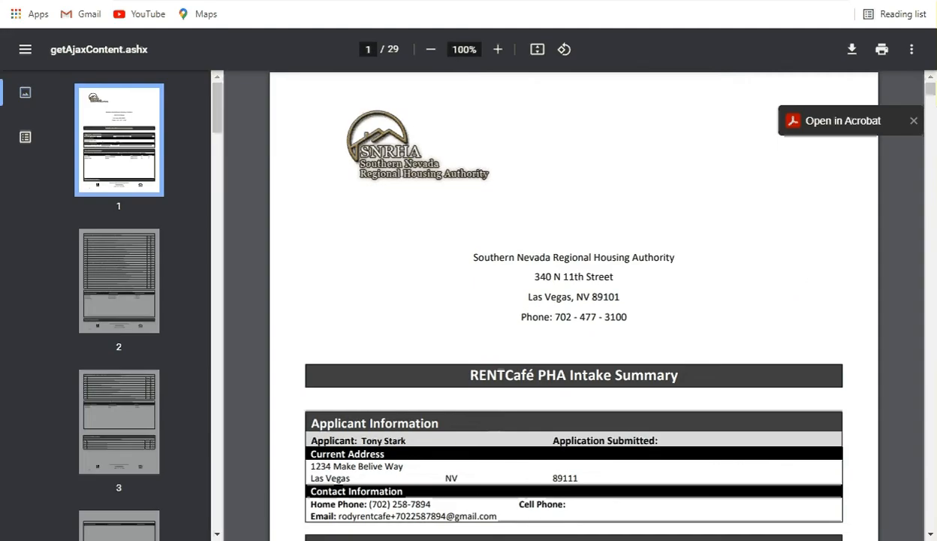
{"action": "scroll", "coordinate": [931, 535], "scroll_direction": "down", "scroll_amount": 4}
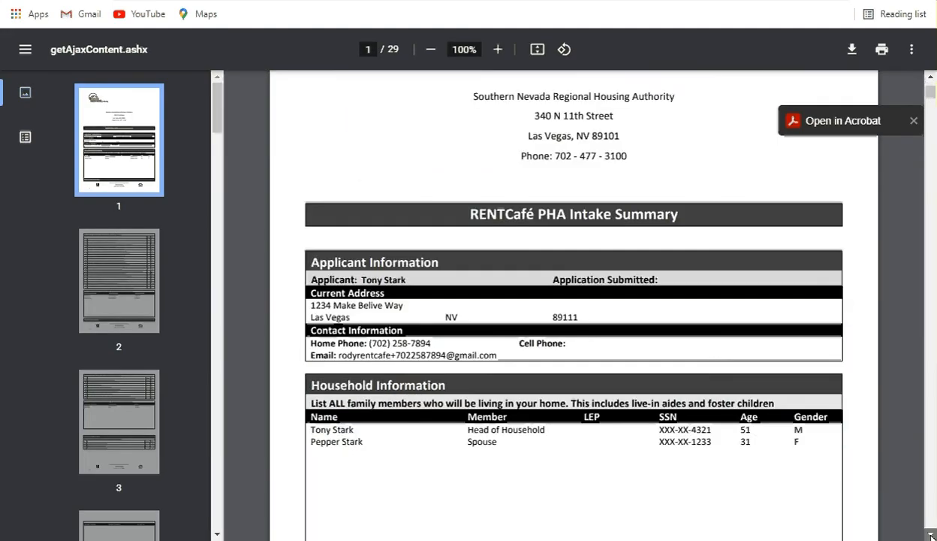
{"action": "scroll", "coordinate": [931, 526], "scroll_direction": "down", "scroll_amount": 3}
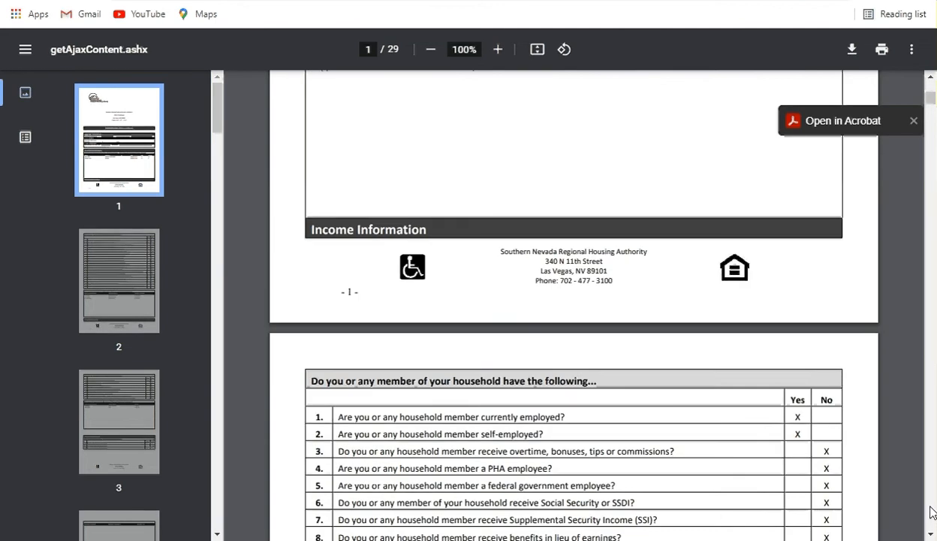
{"action": "scroll", "coordinate": [931, 510], "scroll_direction": "down", "scroll_amount": 1}
{"action": "scroll", "coordinate": [931, 513], "scroll_direction": "down", "scroll_amount": 20}
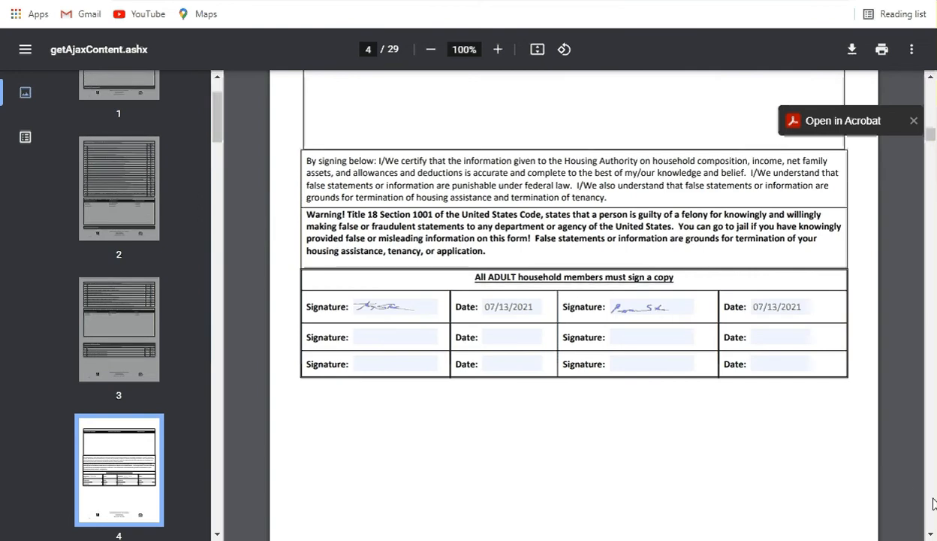
- Examine the Authorization for the Release of Information/Privacy Act Notice and its consent signatures
{"action": "scroll", "coordinate": [933, 503], "scroll_direction": "down", "scroll_amount": 5}
{"action": "scroll", "coordinate": [933, 503], "scroll_direction": "down", "scroll_amount": 5}
{"action": "scroll", "coordinate": [487, 232], "scroll_direction": "up", "scroll_amount": 6}
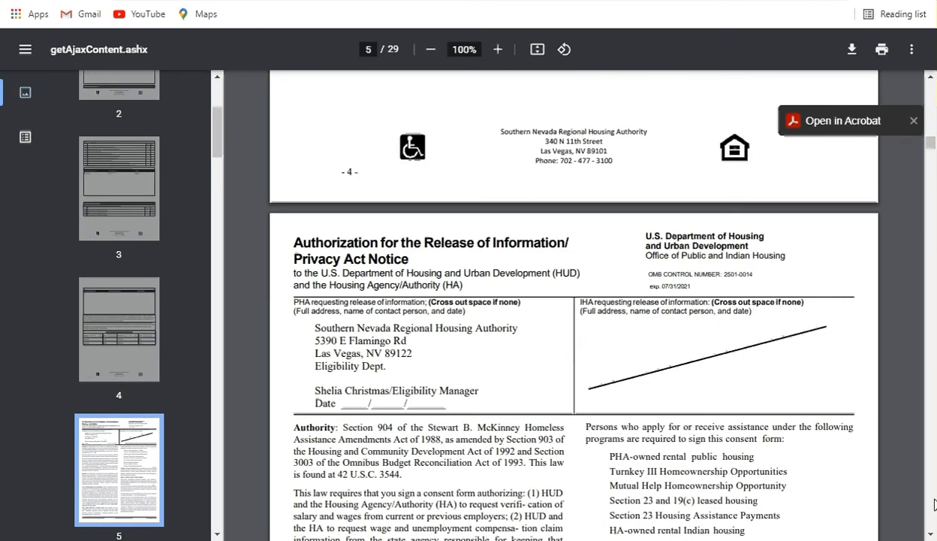
{"action": "scroll", "coordinate": [933, 503], "scroll_direction": "down", "scroll_amount": 11}
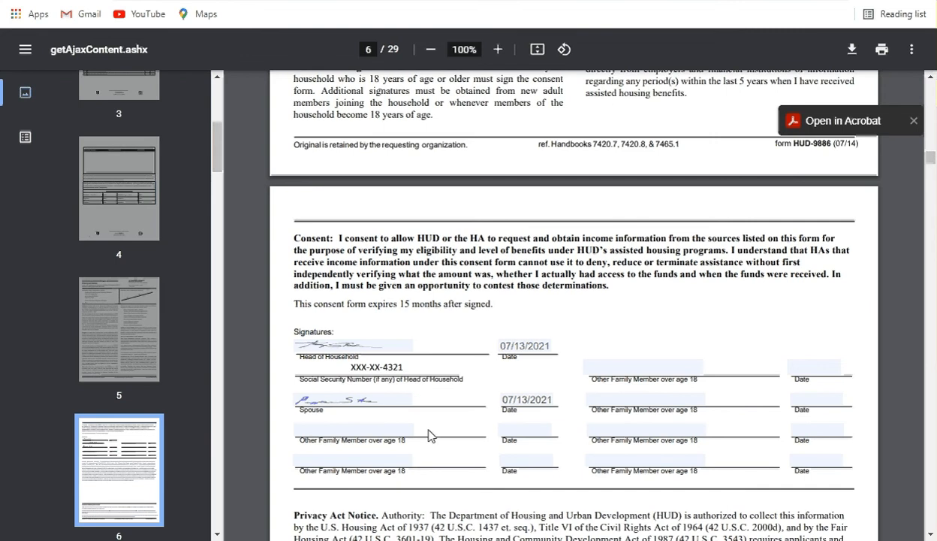
{"action": "scroll", "coordinate": [714, 397], "scroll_direction": "down", "scroll_amount": 1}
- Examine the Debts Owed to Public Housing Agencies and Terminations notice and its signature block
{"action": "scroll", "coordinate": [714, 397], "scroll_direction": "down", "scroll_amount": 5}
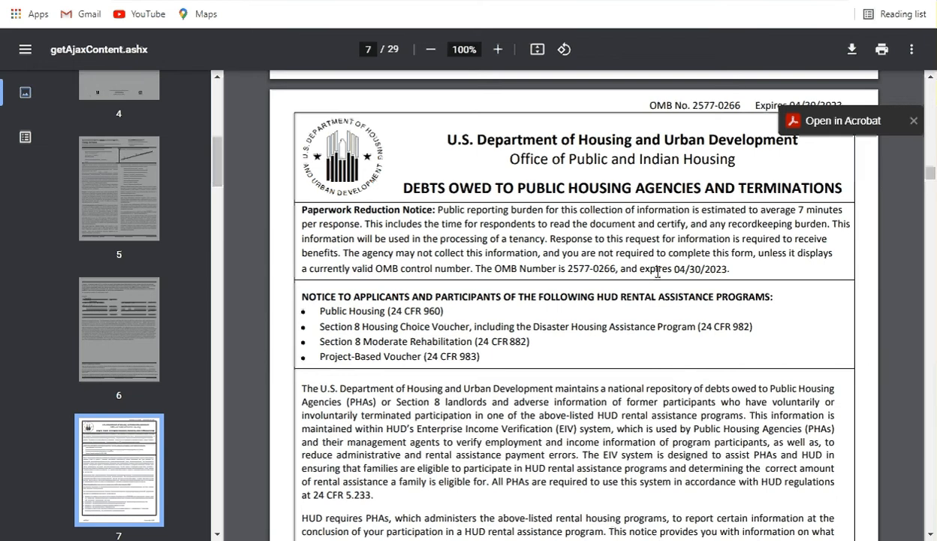
{"action": "scroll", "coordinate": [657, 272], "scroll_direction": "down", "scroll_amount": 6}
{"action": "scroll", "coordinate": [658, 272], "scroll_direction": "down", "scroll_amount": 12}
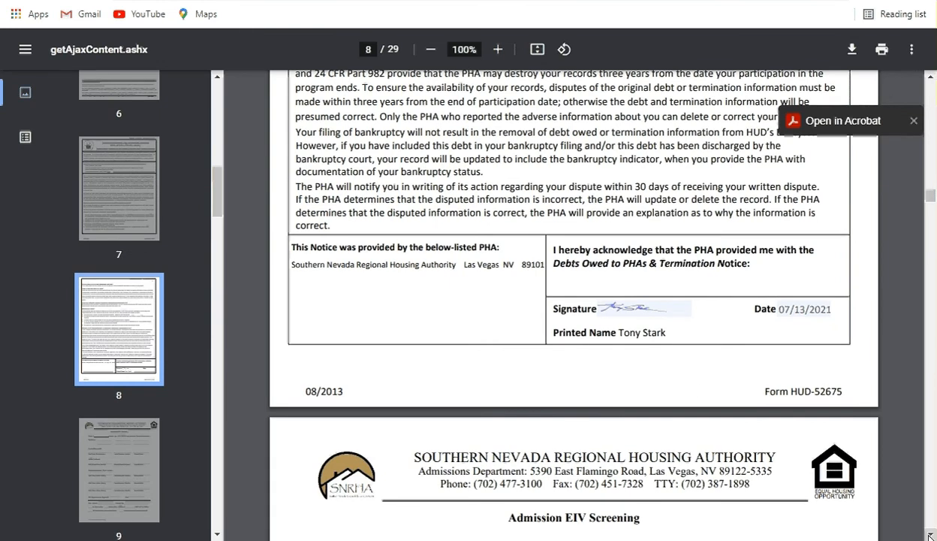
{"action": "scroll", "coordinate": [608, 427], "scroll_direction": "down", "scroll_amount": 2}
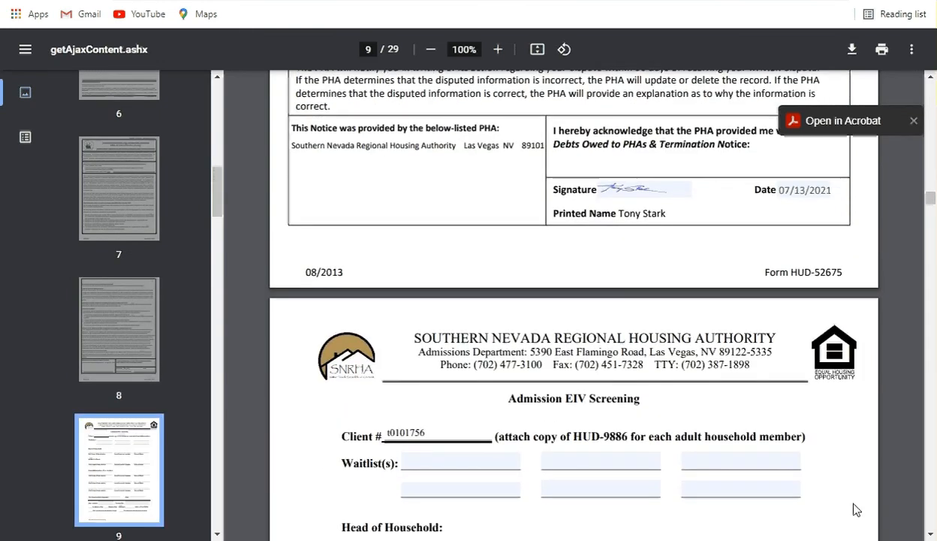
- Examine the Admission EIV Screening form and the adult signatures on the applicant certification
{"action": "left_click", "coordinate": [931, 535]}
{"action": "scroll", "coordinate": [932, 535], "scroll_direction": "down", "scroll_amount": 8}
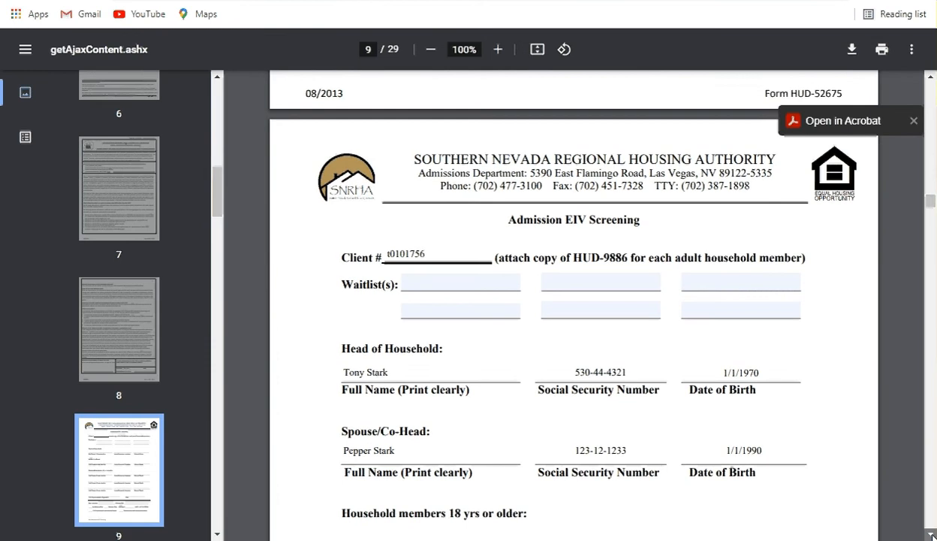
{"action": "scroll", "coordinate": [931, 534], "scroll_direction": "down", "scroll_amount": 10}
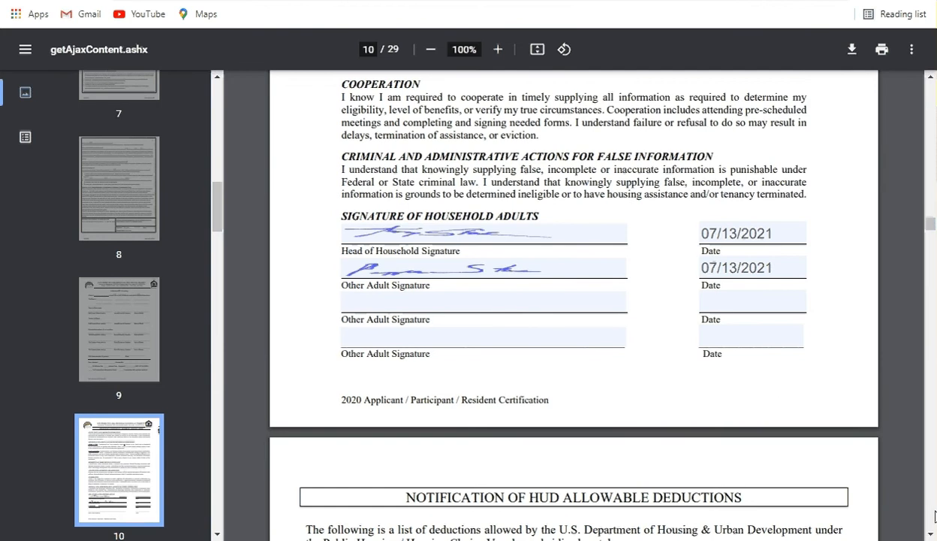
- Examine the Notification of HUD Allowable Deductions with its signatures and the nondiscrimination policy letter on page 12
{"action": "scroll", "coordinate": [649, 479], "scroll_direction": "down", "scroll_amount": 3}
{"action": "scroll", "coordinate": [667, 450], "scroll_direction": "down", "scroll_amount": 4}
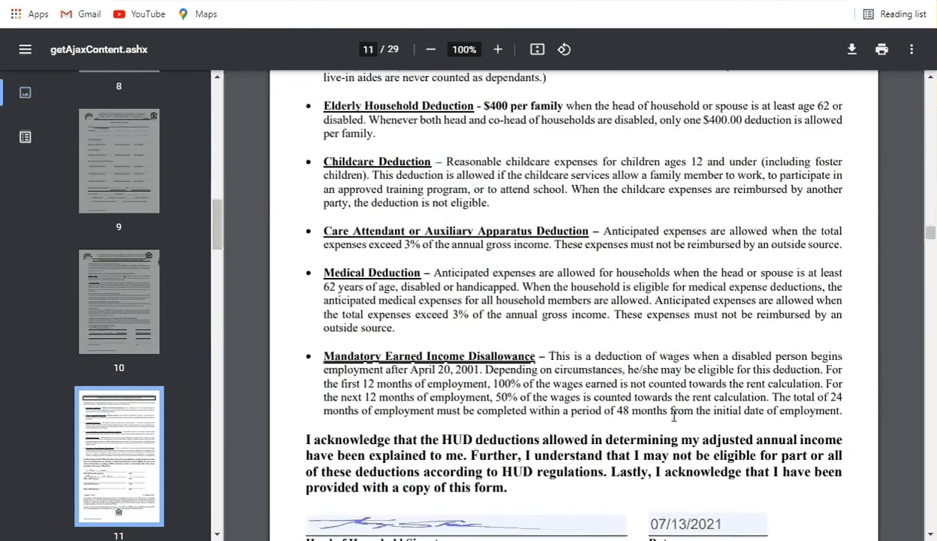
{"action": "scroll", "coordinate": [673, 416], "scroll_direction": "down", "scroll_amount": 12}
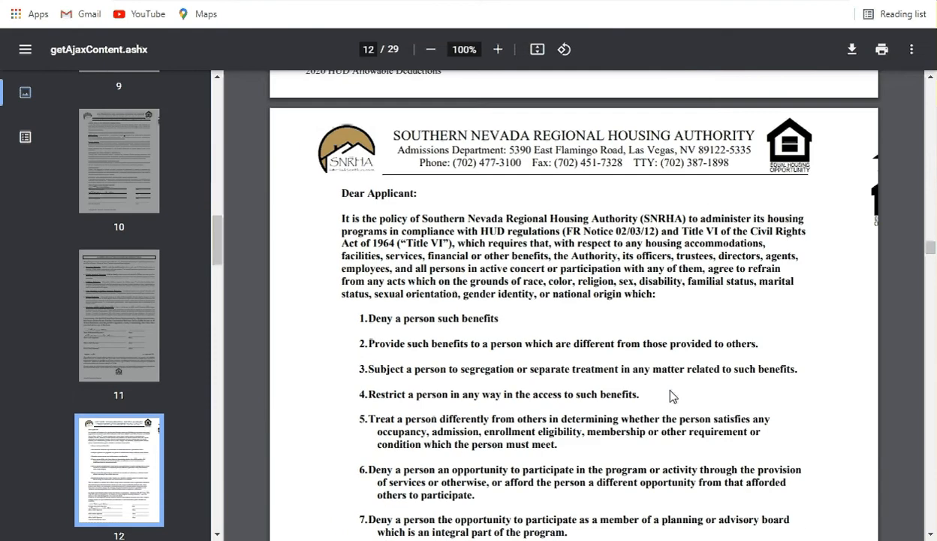
{"action": "scroll", "coordinate": [671, 395], "scroll_direction": "down", "scroll_amount": 7}
{"action": "scroll", "coordinate": [672, 389], "scroll_direction": "up", "scroll_amount": 5}
{"action": "scroll", "coordinate": [668, 271], "scroll_direction": "up", "scroll_amount": 4}
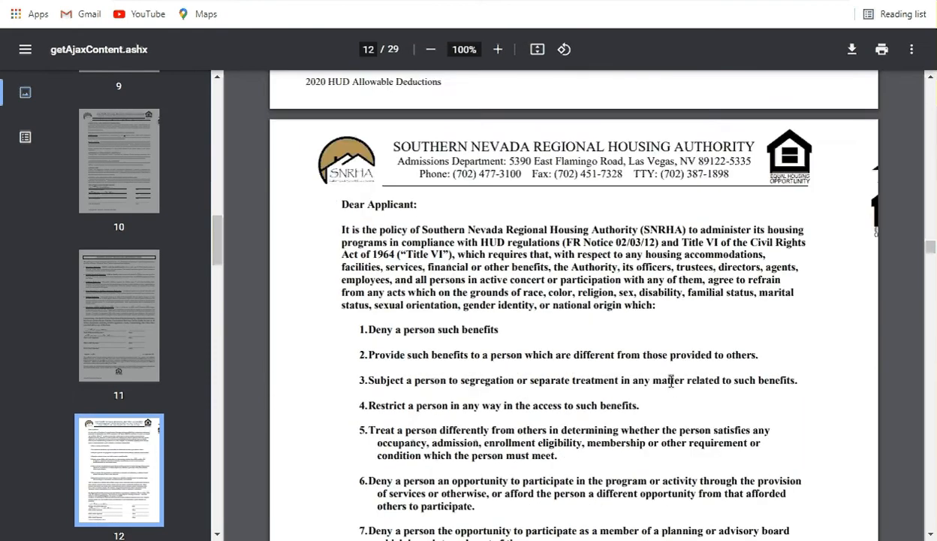
{"action": "scroll", "coordinate": [630, 262], "scroll_direction": "up", "scroll_amount": 5}
{"action": "scroll", "coordinate": [630, 262], "scroll_direction": "up", "scroll_amount": 12}
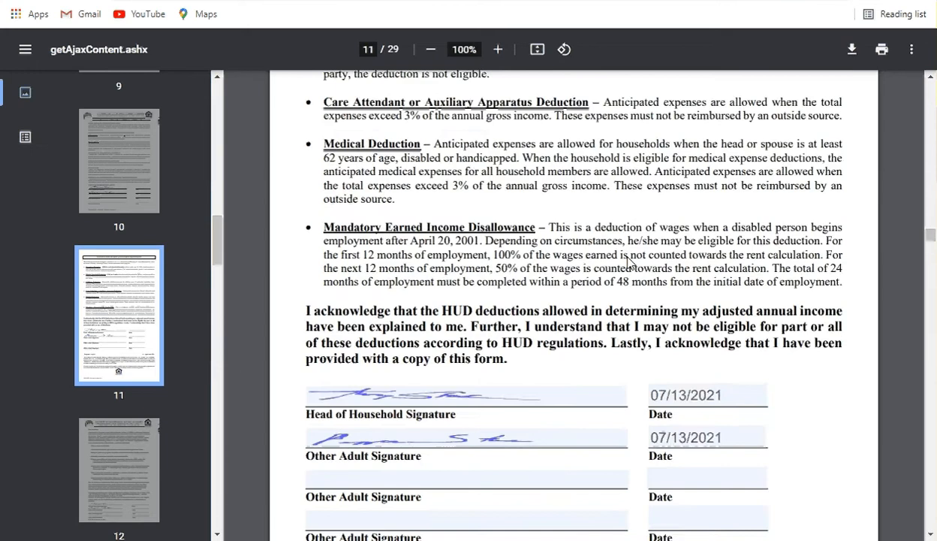
{"action": "scroll", "coordinate": [628, 261], "scroll_direction": "down", "scroll_amount": 2}
{"action": "scroll", "coordinate": [627, 262], "scroll_direction": "down", "scroll_amount": 2}
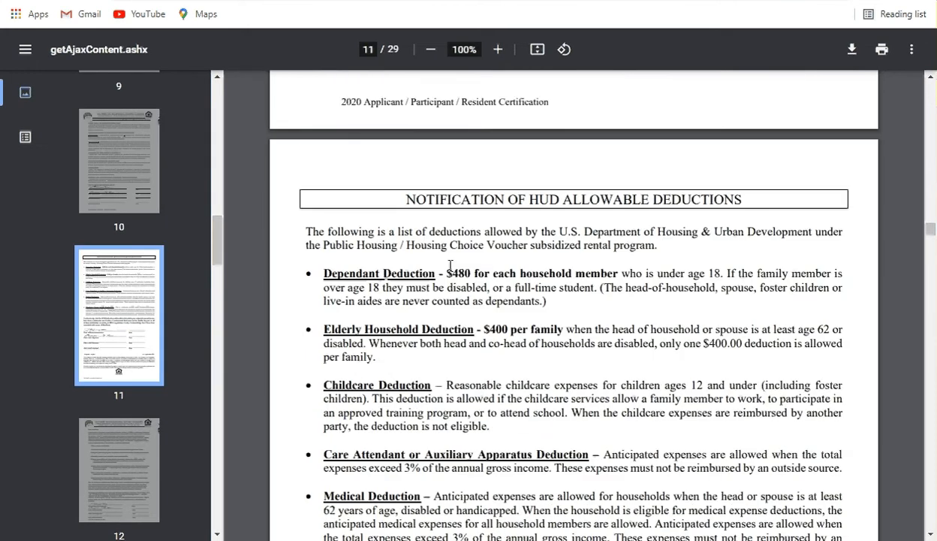
{"action": "scroll", "coordinate": [654, 282], "scroll_direction": "down", "scroll_amount": 5}
{"action": "scroll", "coordinate": [663, 281], "scroll_direction": "down", "scroll_amount": 15}
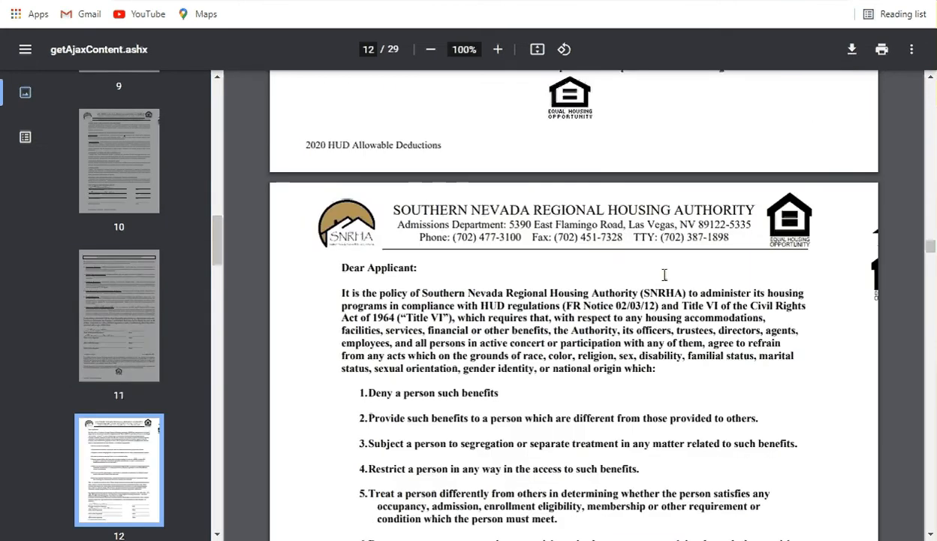
- Look through the remaining forms to the Certification of No Out-of-Pocket Medical Expenses and return to the signed documents list
{"action": "scroll", "coordinate": [664, 274], "scroll_direction": "down", "scroll_amount": 20}
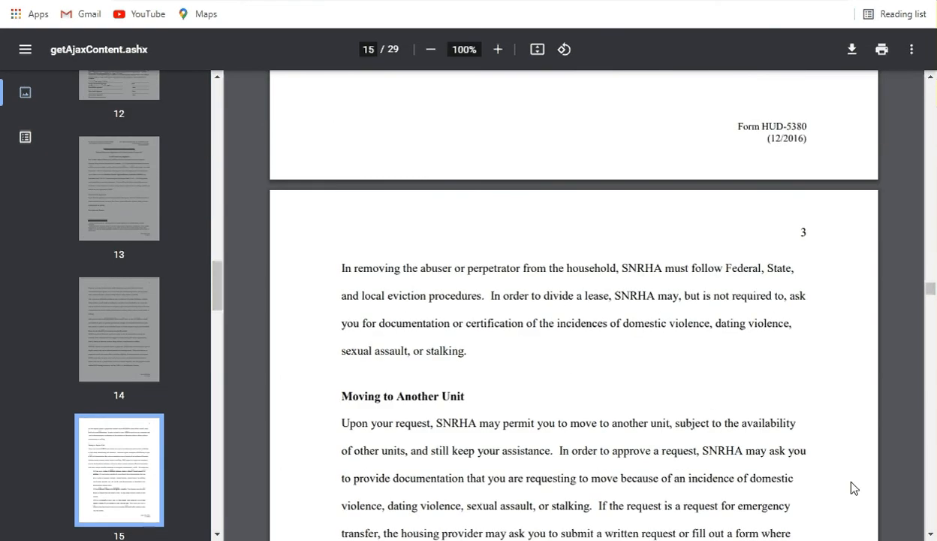
{"action": "left_click_drag", "start_coordinate": [931, 287], "coordinate": [931, 514]}
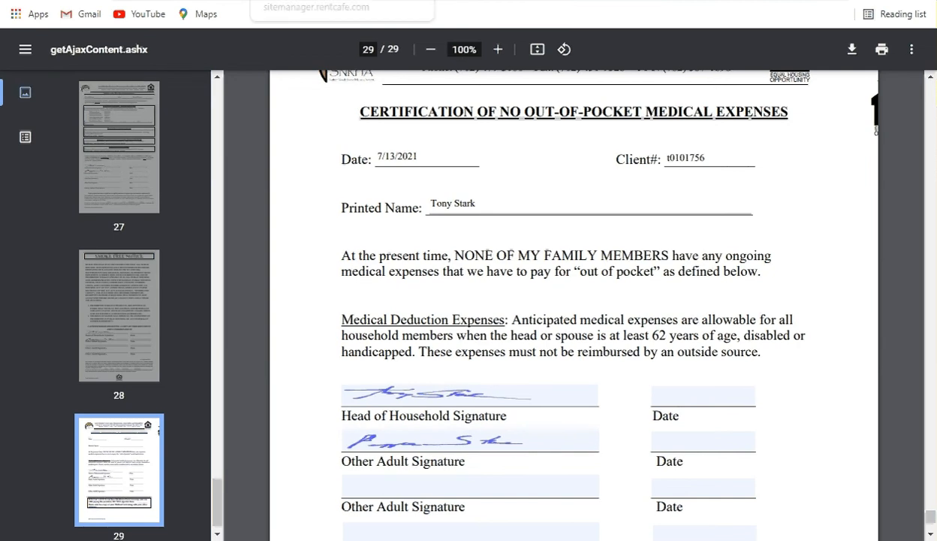
{"action": "left_click", "coordinate": [338, 1]}
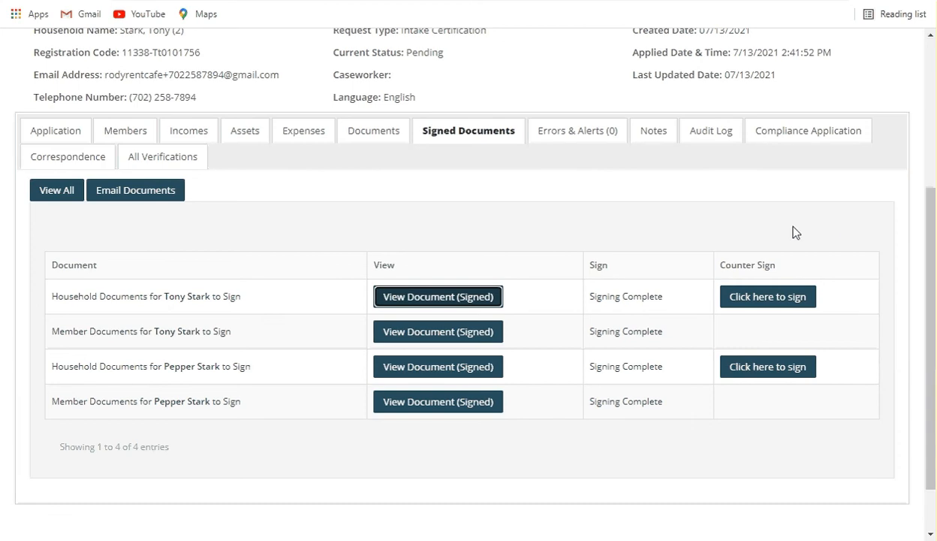
- Open the head of household's household documents for countersigning and look through the first four pages
{"action": "left_click", "coordinate": [754, 301]}
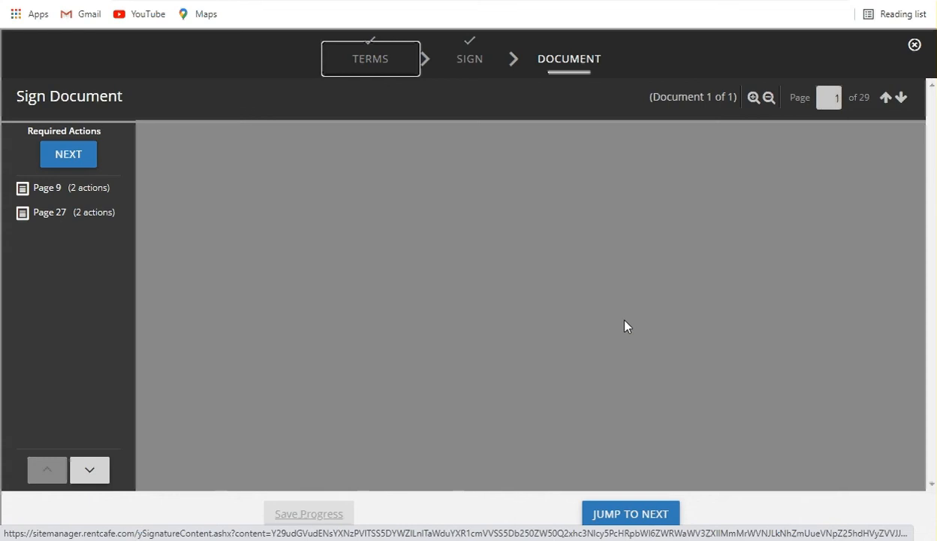
{"action": "scroll", "coordinate": [627, 325], "scroll_direction": "down", "scroll_amount": 5}
{"action": "scroll", "coordinate": [627, 325], "scroll_direction": "down", "scroll_amount": 8}
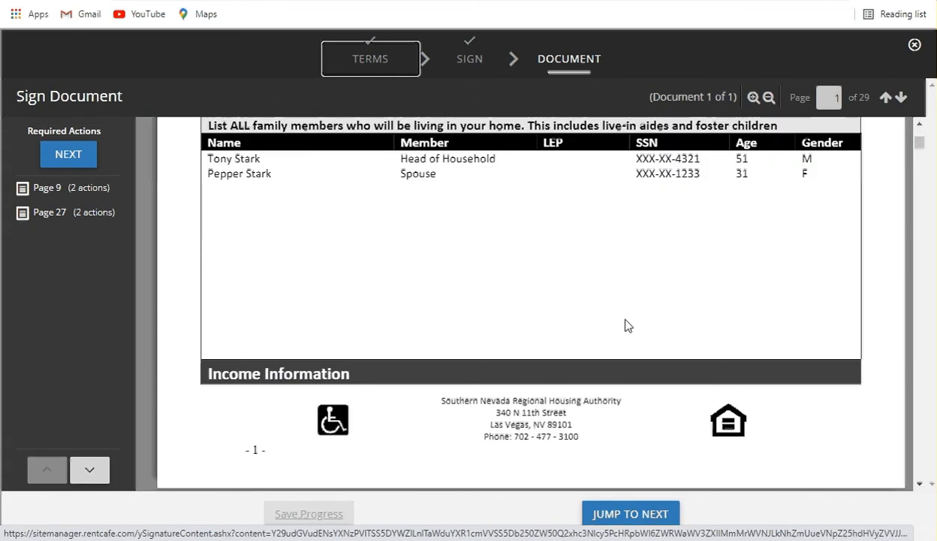
{"action": "scroll", "coordinate": [627, 325], "scroll_direction": "down", "scroll_amount": 10}
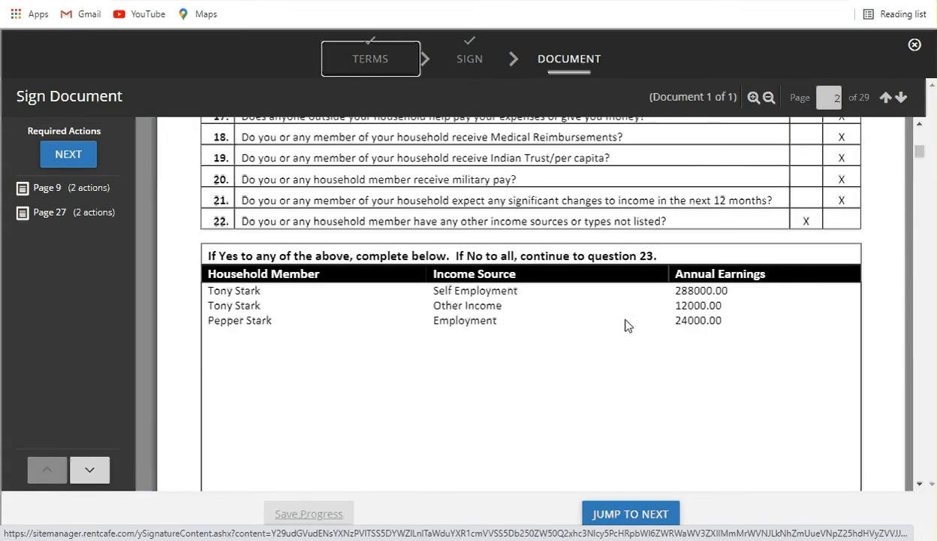
{"action": "scroll", "coordinate": [627, 325], "scroll_direction": "down", "scroll_amount": 10}
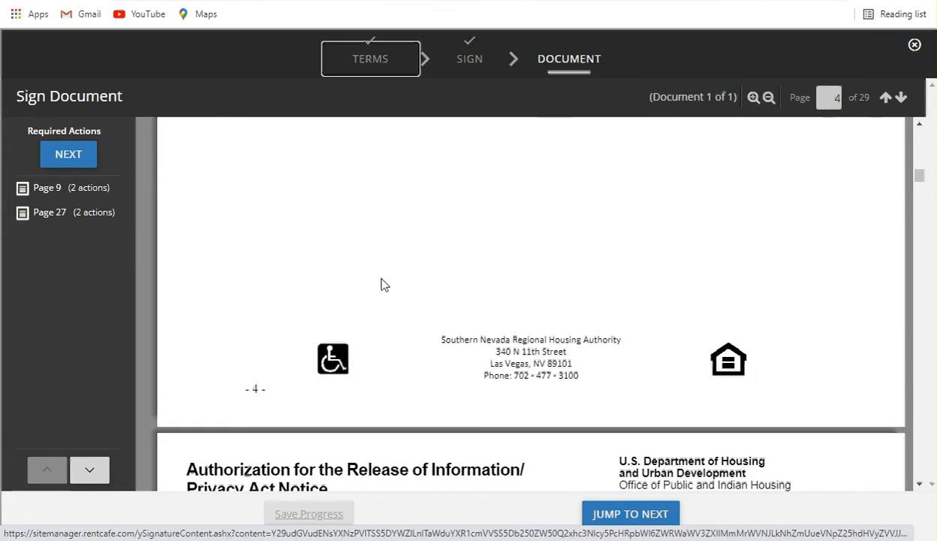
- Sign and date the HA Representative fields on page 9, the Admission EIV Screening form
{"action": "left_click", "coordinate": [98, 181]}
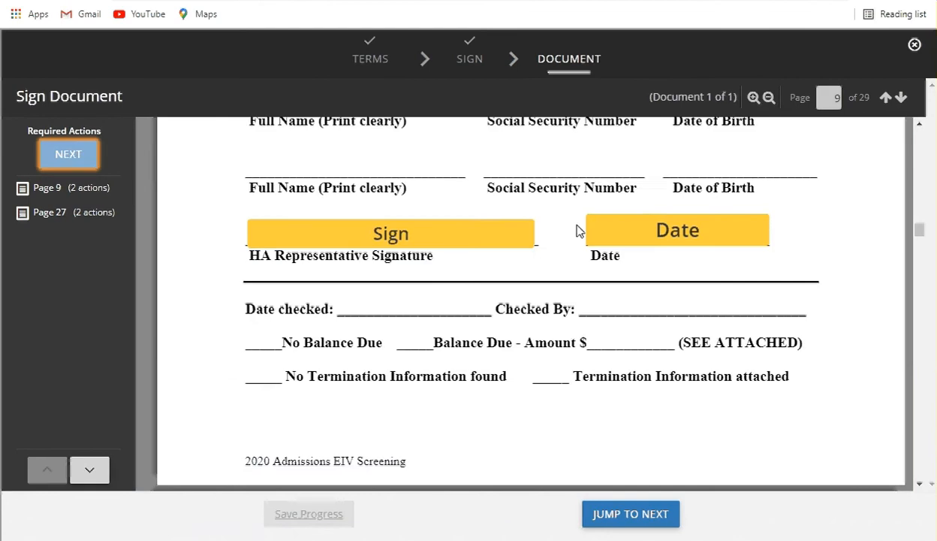
{"action": "scroll", "coordinate": [451, 345], "scroll_direction": "up", "scroll_amount": 1}
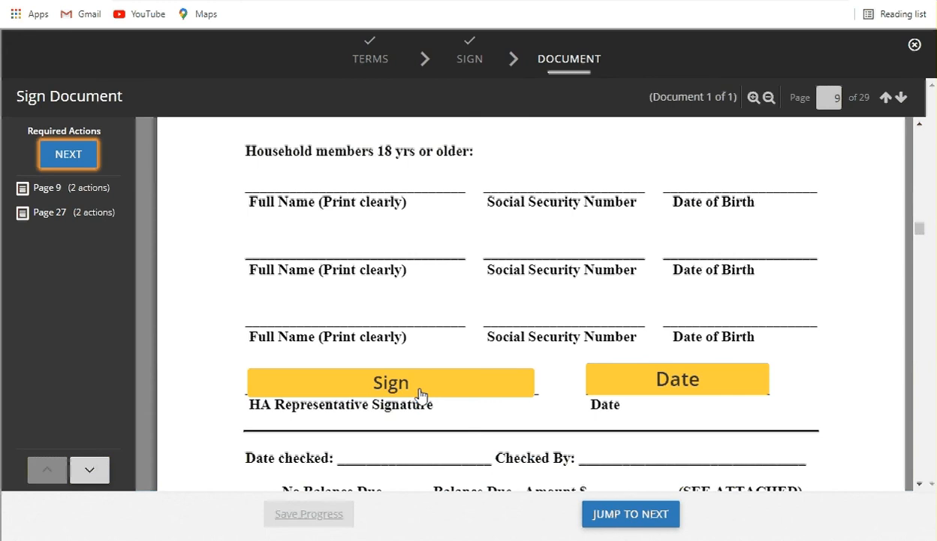
{"action": "left_click", "coordinate": [419, 392]}
{"action": "left_click", "coordinate": [692, 394]}
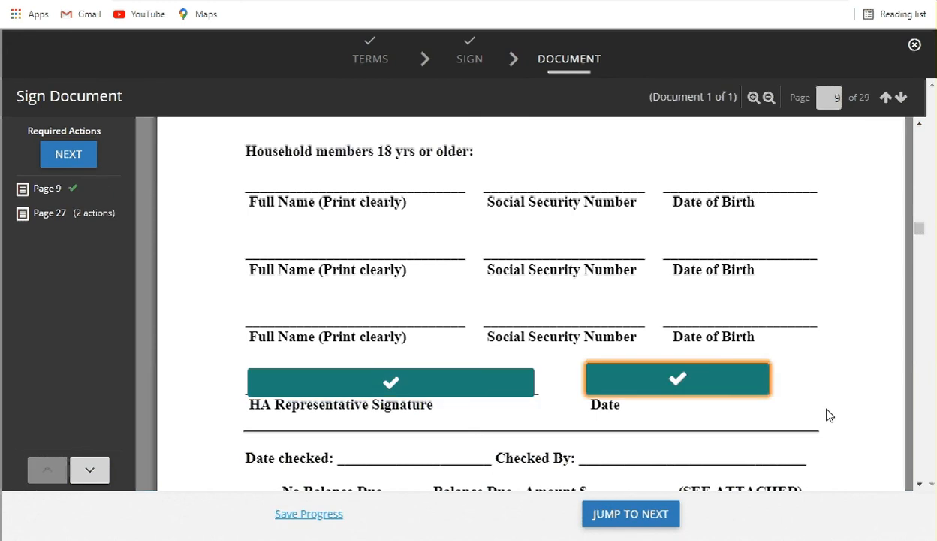
- Sign and date the Housing Authority Representative fields on page 27, finish the countersigning and check the Counter Sign status
{"action": "left_click", "coordinate": [621, 516]}
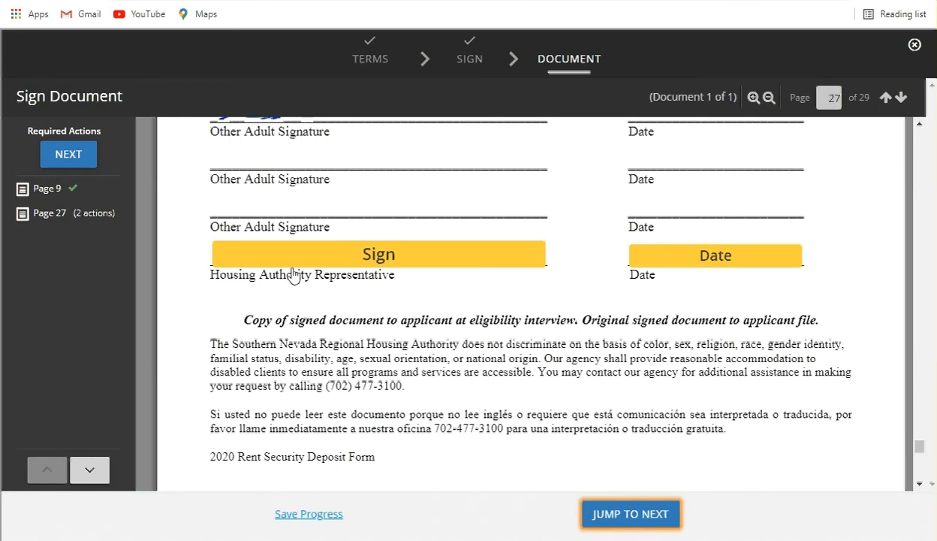
{"action": "left_click", "coordinate": [379, 259]}
{"action": "left_click", "coordinate": [738, 270]}
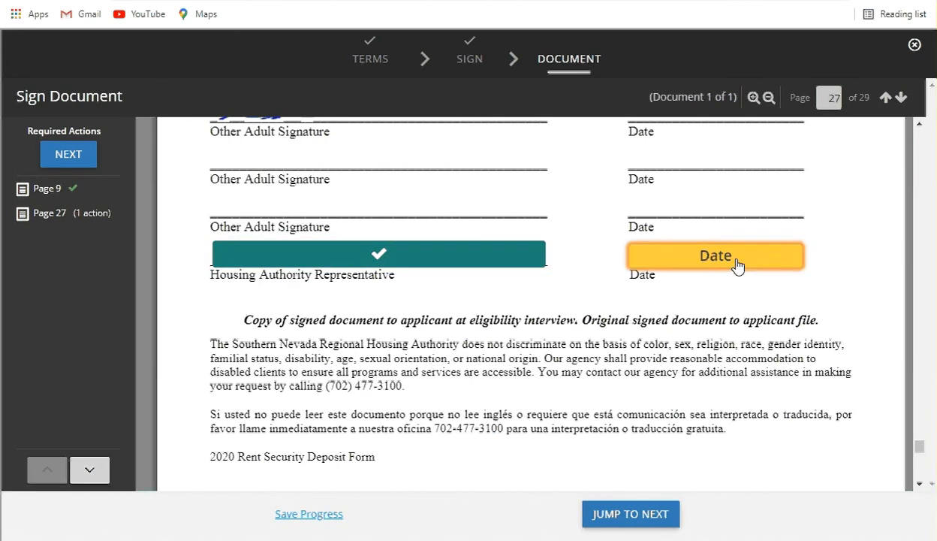
{"action": "left_click", "coordinate": [655, 519]}
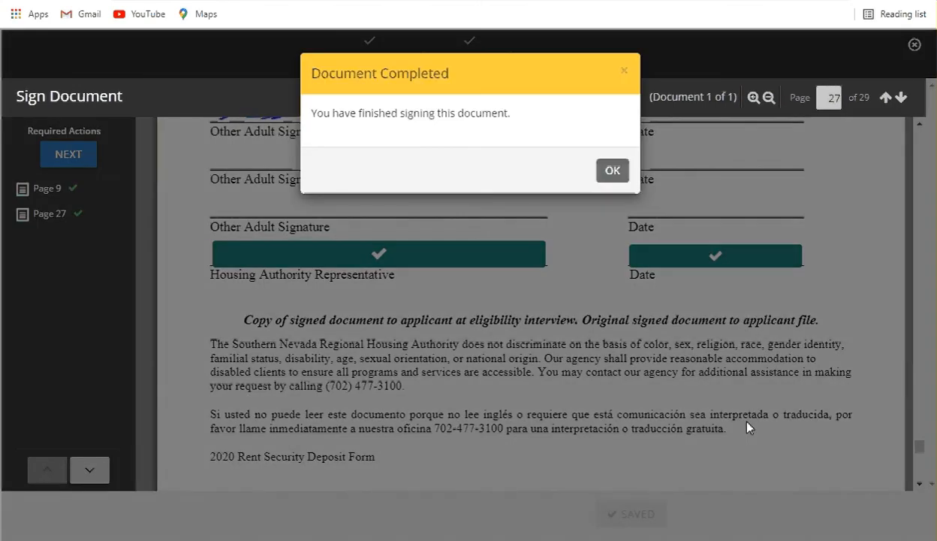
{"action": "left_click", "coordinate": [616, 175]}
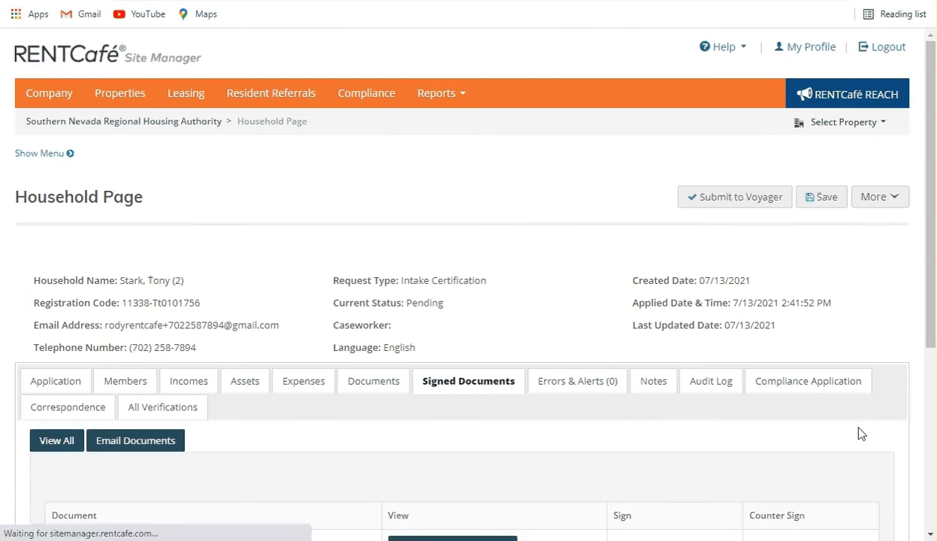
{"action": "scroll", "coordinate": [859, 430], "scroll_direction": "down", "scroll_amount": 4}
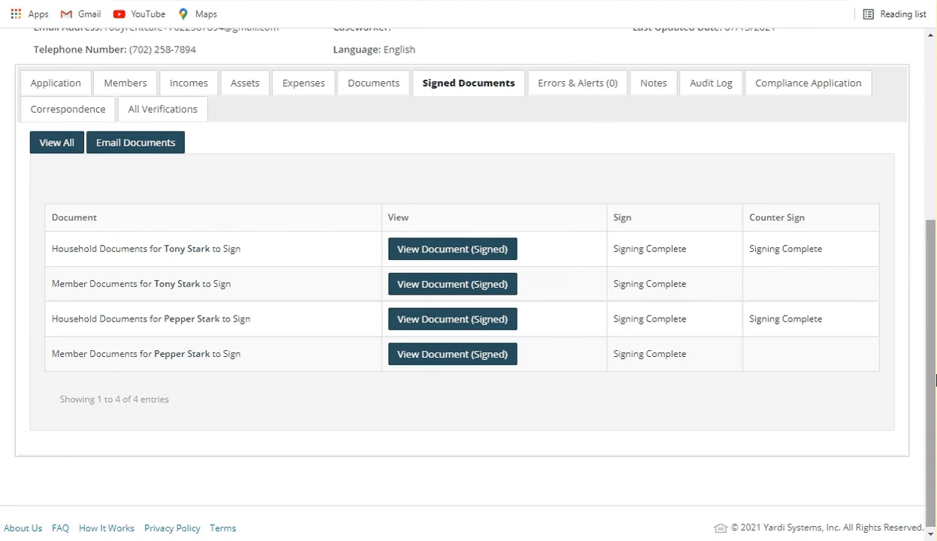
{"action": "scroll", "coordinate": [935, 330], "scroll_direction": "up", "scroll_amount": 1}
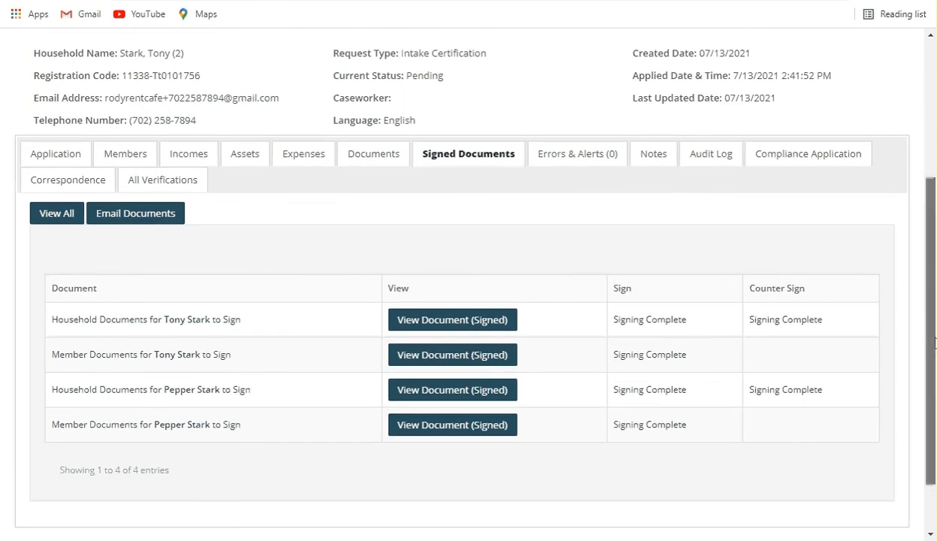
- Check the errors and corrective actions listed for the household in Errors & Alerts
{"action": "left_click", "coordinate": [555, 163]}
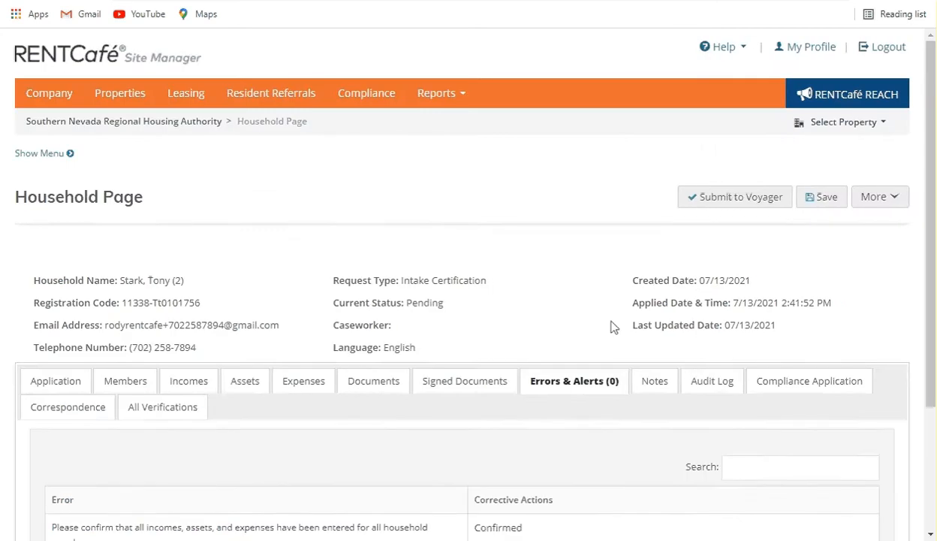
{"action": "scroll", "coordinate": [613, 326], "scroll_direction": "down", "scroll_amount": 3}
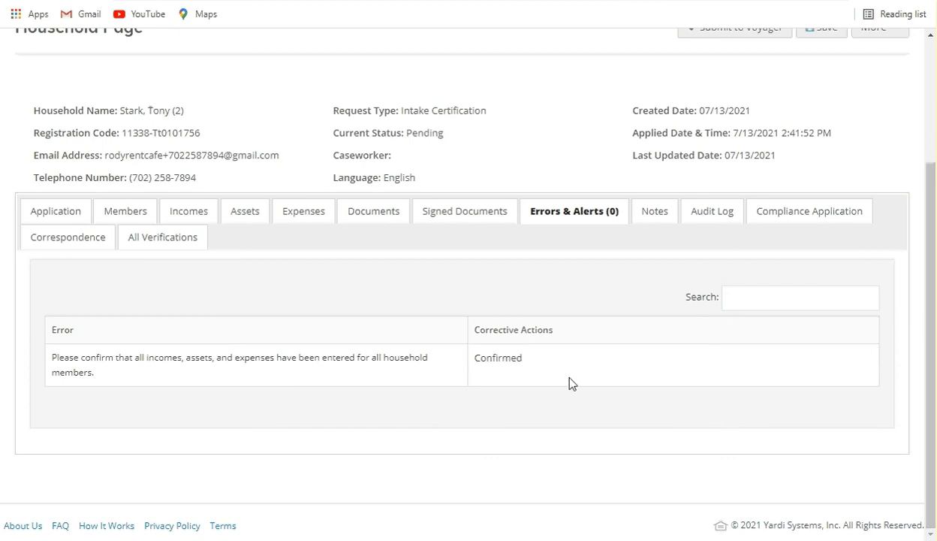
{"action": "scroll", "coordinate": [645, 323], "scroll_direction": "up", "scroll_amount": 1}
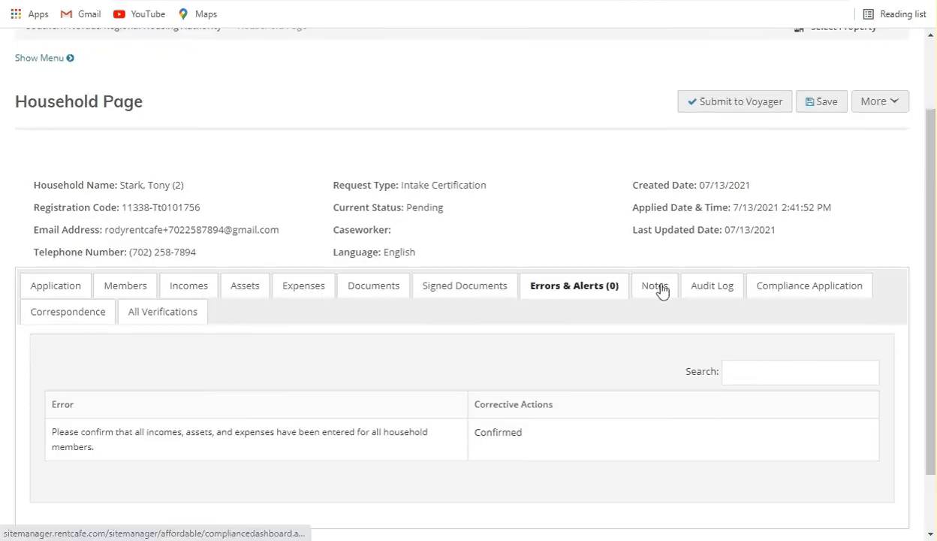
- Add a new household note and attach it to the second member's employment income, Income # 3
{"action": "left_click", "coordinate": [662, 290]}
{"action": "scroll", "coordinate": [652, 373], "scroll_direction": "down", "scroll_amount": 1}
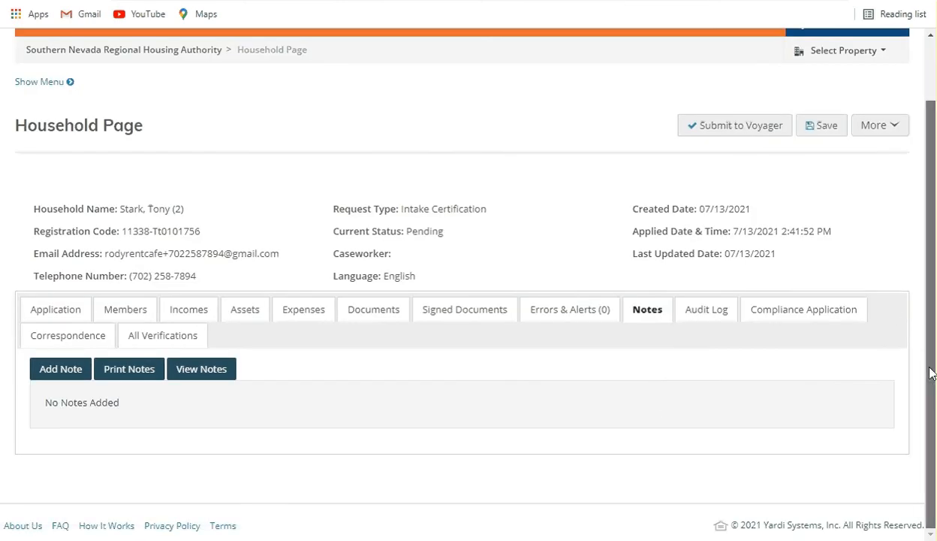
{"action": "left_click_drag", "start_coordinate": [928, 369], "coordinate": [922, 425]}
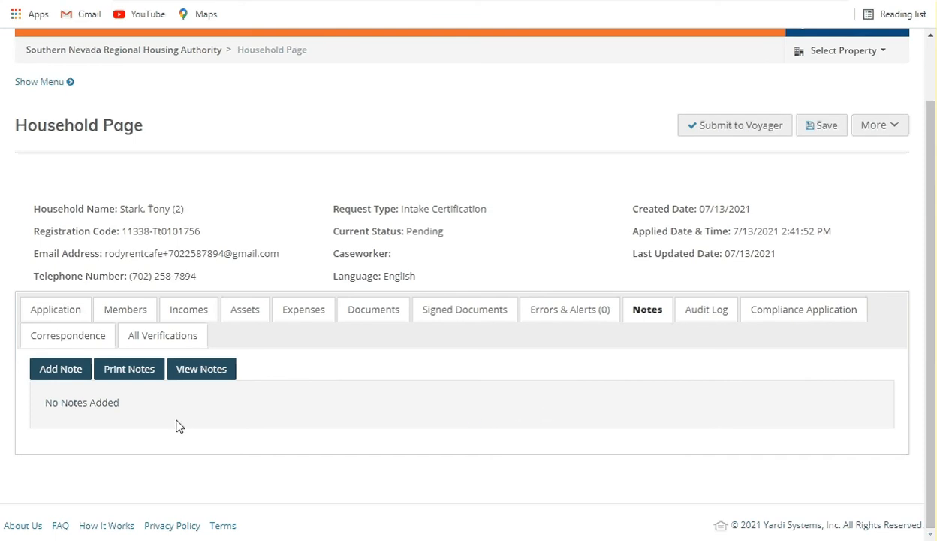
{"action": "left_click", "coordinate": [60, 370]}
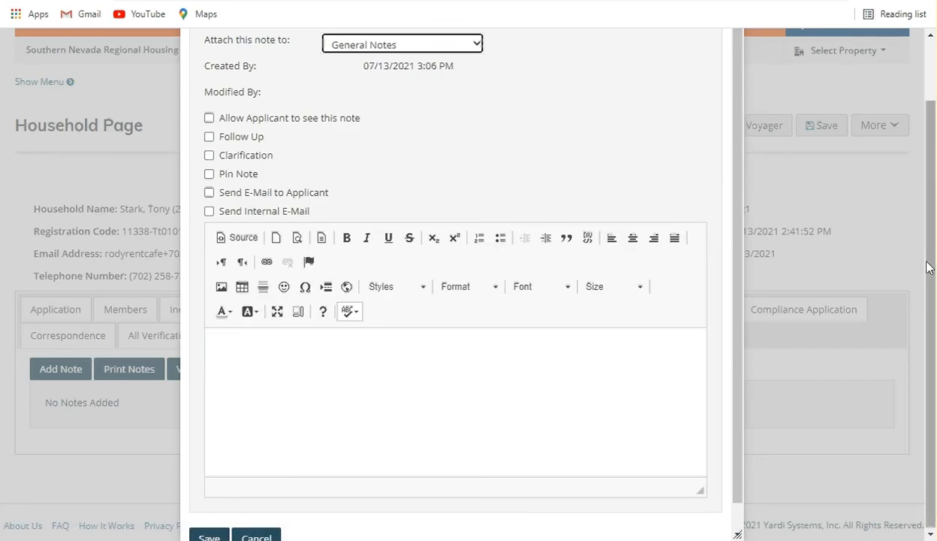
{"action": "scroll", "coordinate": [929, 268], "scroll_direction": "up", "scroll_amount": 1}
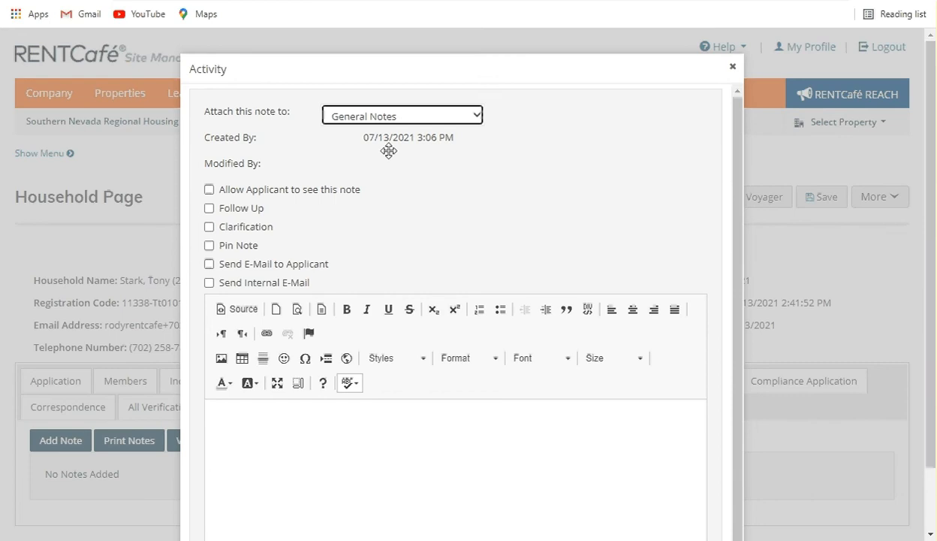
{"action": "left_click", "coordinate": [399, 123]}
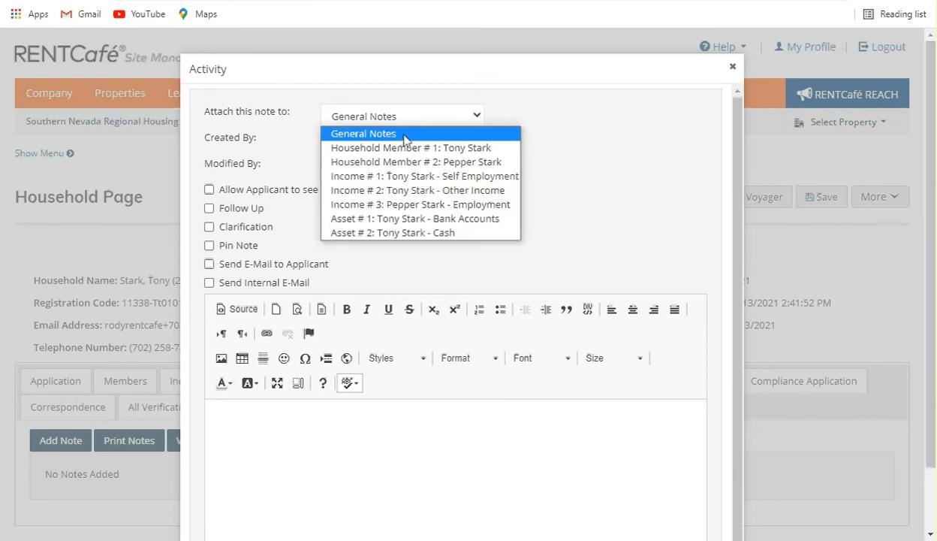
{"action": "left_click", "coordinate": [492, 206]}
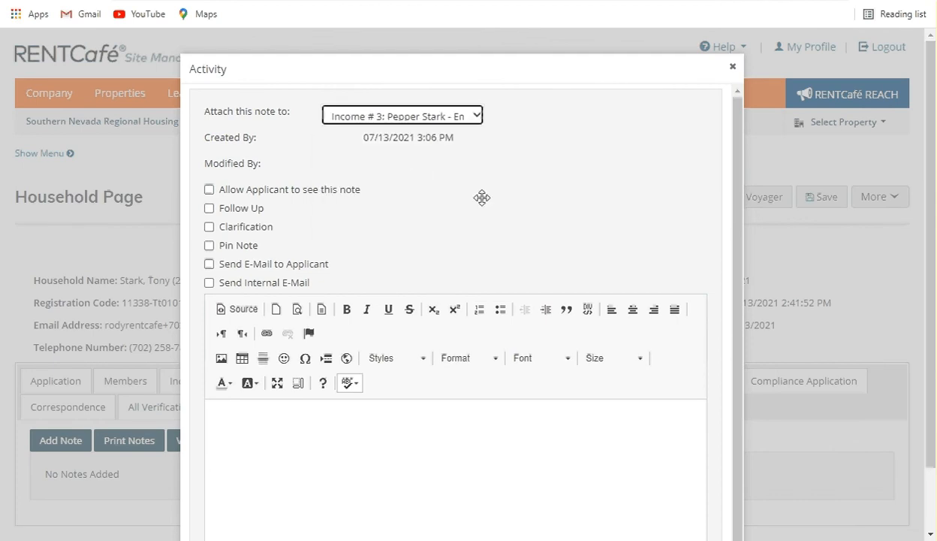
- Make the note visible to the applicant, mark it as Clarification, pin it and e-mail the applicant asking for another readable paycheck stub
{"action": "left_click", "coordinate": [208, 191]}
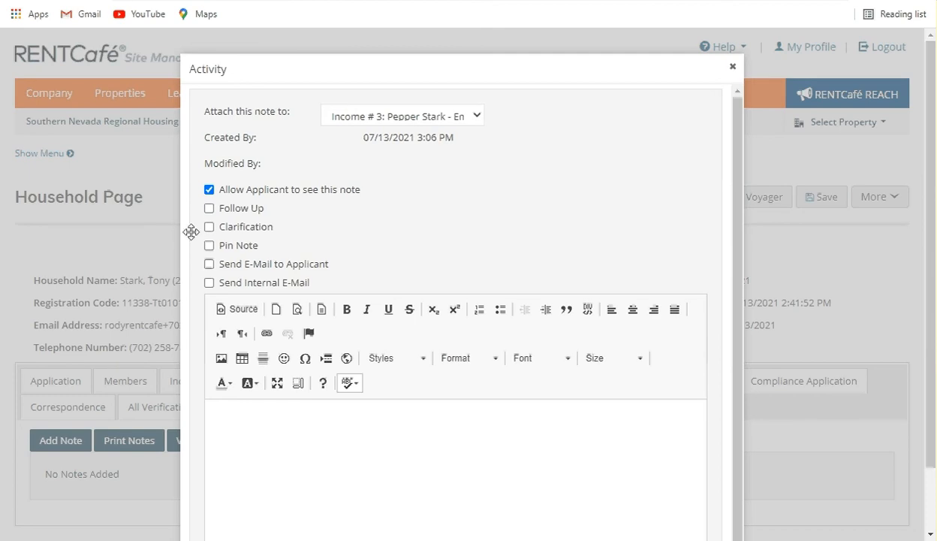
{"action": "left_click", "coordinate": [209, 247]}
{"action": "left_click", "coordinate": [210, 265]}
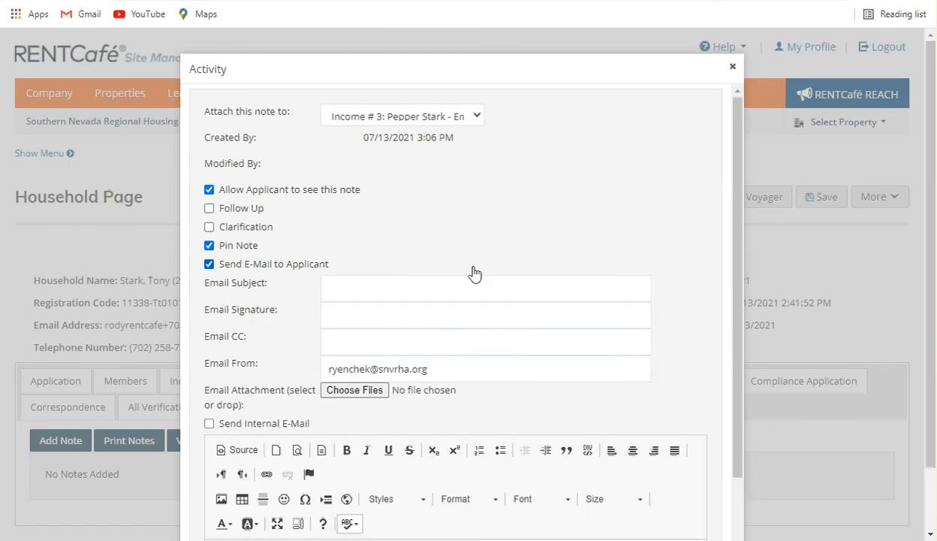
{"action": "scroll", "coordinate": [473, 272], "scroll_direction": "down", "scroll_amount": 1}
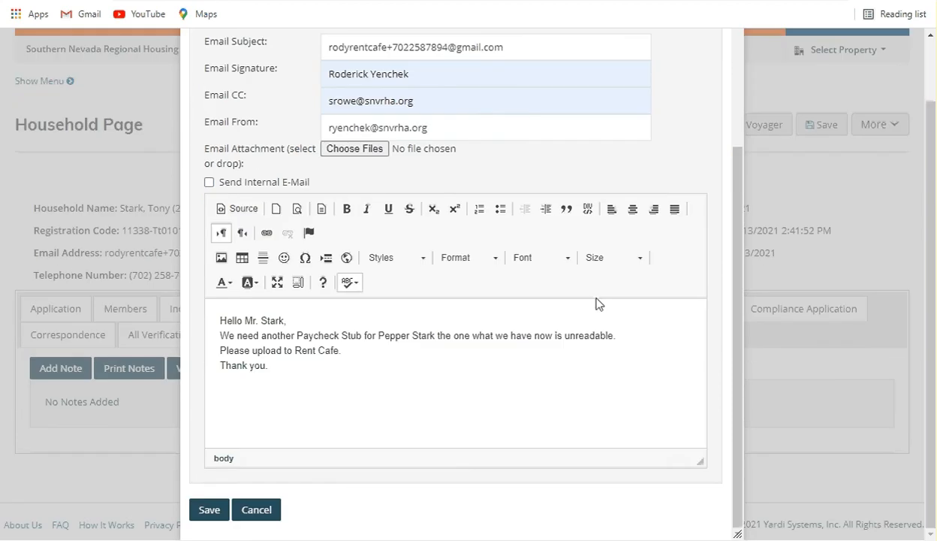
- Review the note's attachment to the Income # 3 employment entry, its checked options, e-mail fields and message
{"action": "scroll", "coordinate": [605, 292], "scroll_direction": "up", "scroll_amount": 3}
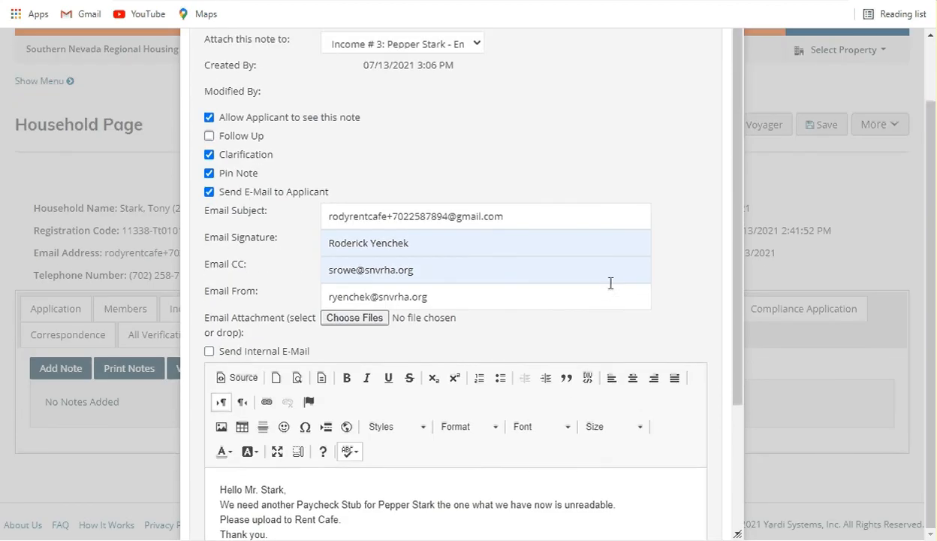
{"action": "scroll", "coordinate": [611, 284], "scroll_direction": "down", "scroll_amount": 3}
{"action": "scroll", "coordinate": [537, 324], "scroll_direction": "up", "scroll_amount": 1}
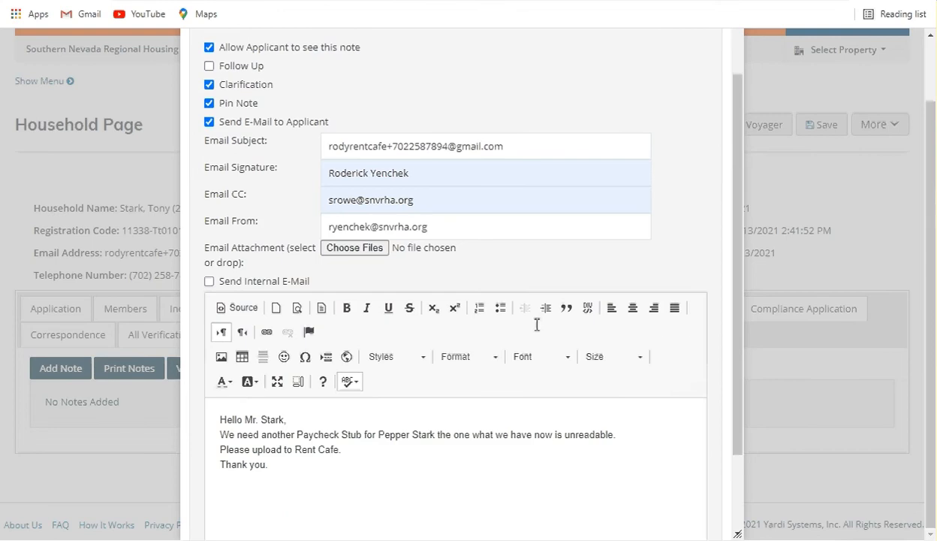
{"action": "scroll", "coordinate": [537, 324], "scroll_direction": "up", "scroll_amount": 2}
{"action": "scroll", "coordinate": [602, 207], "scroll_direction": "up", "scroll_amount": 1}
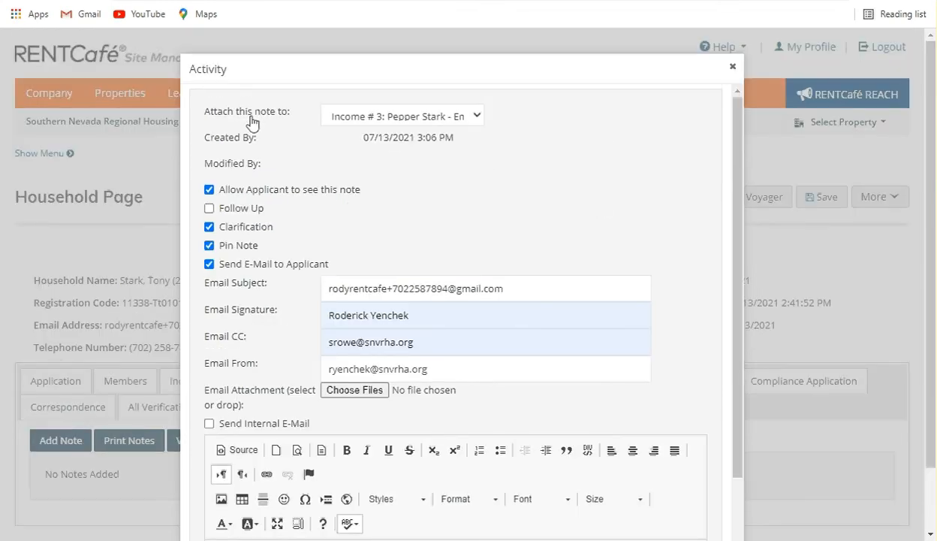
{"action": "left_click", "coordinate": [479, 119]}
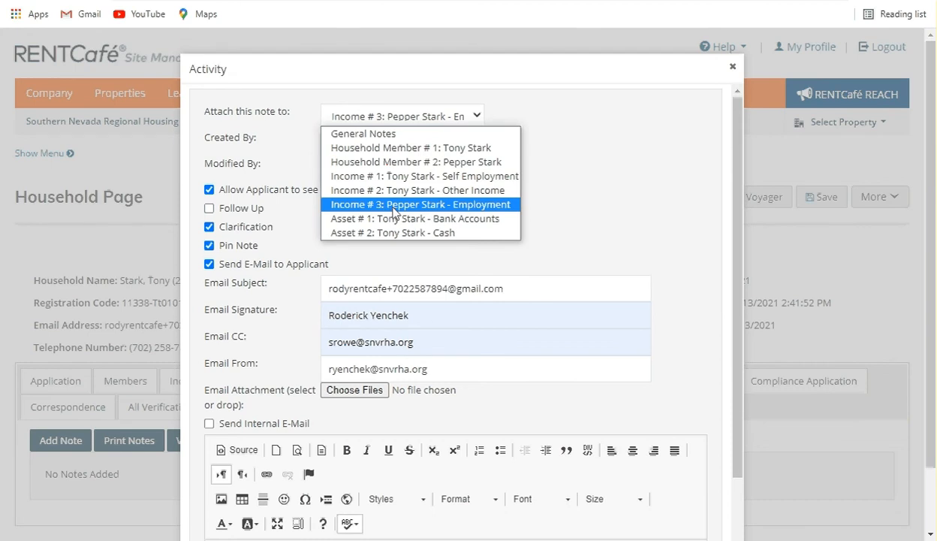
{"action": "left_click", "coordinate": [503, 211]}
{"action": "middle_click", "coordinate": [598, 159]}
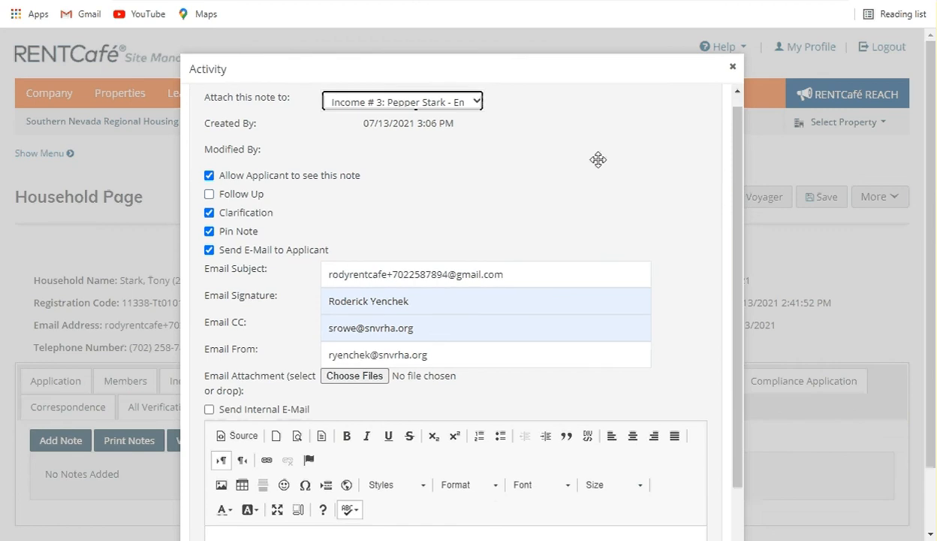
{"action": "scroll", "coordinate": [598, 159], "scroll_direction": "down", "scroll_amount": 2}
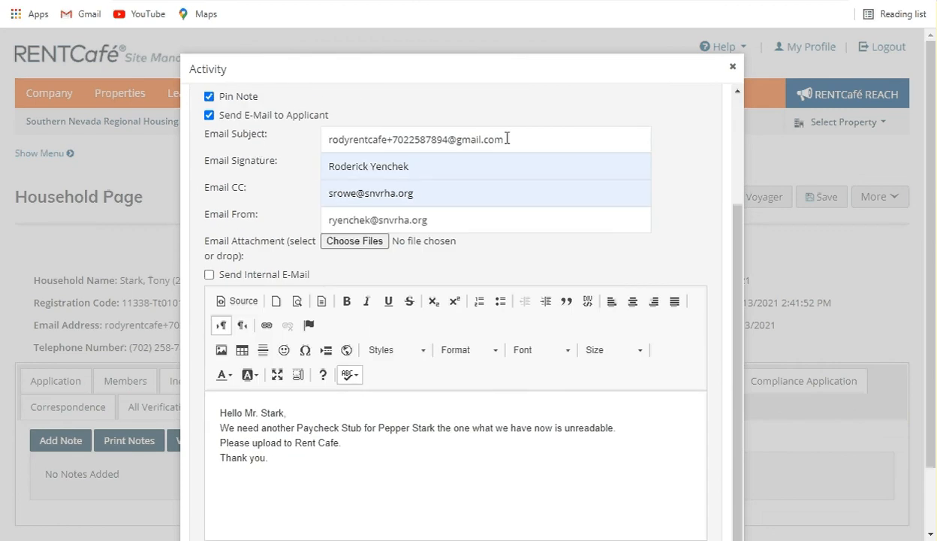
- Replace the e-mail subject with the household member's name followed by "Employment, need another paycheck stub."
{"action": "left_click_drag", "start_coordinate": [507, 138], "coordinate": [285, 142]}
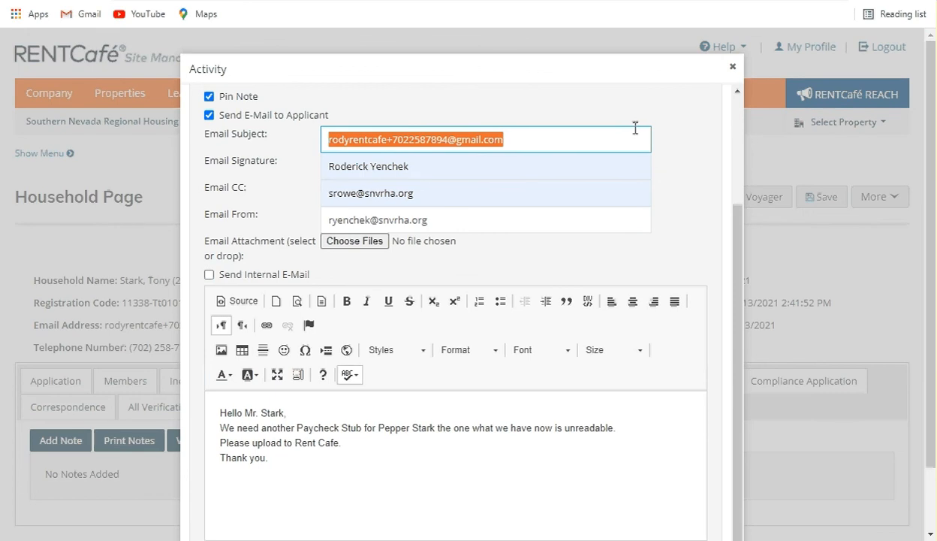
{"action": "type", "text": "Pe"}
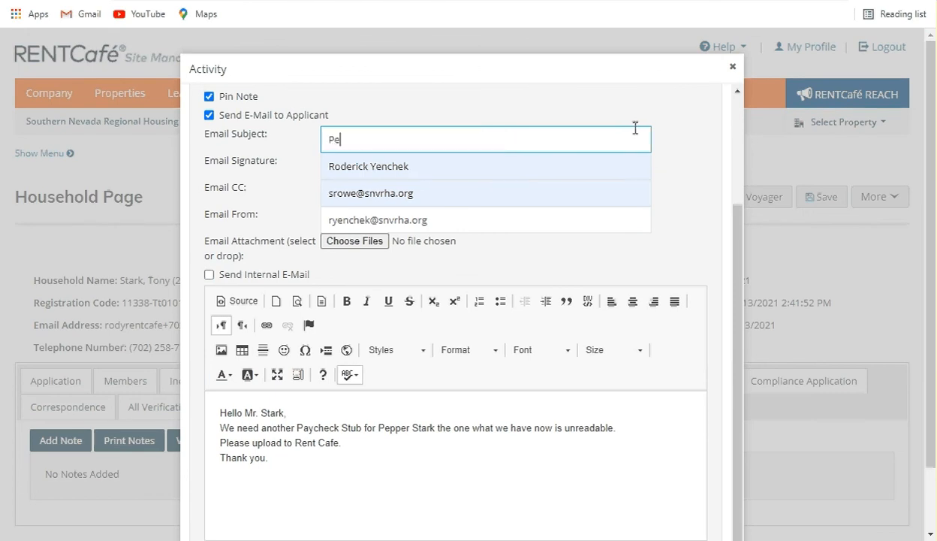
{"action": "type", "text": "pper Starks Employment, ne"}
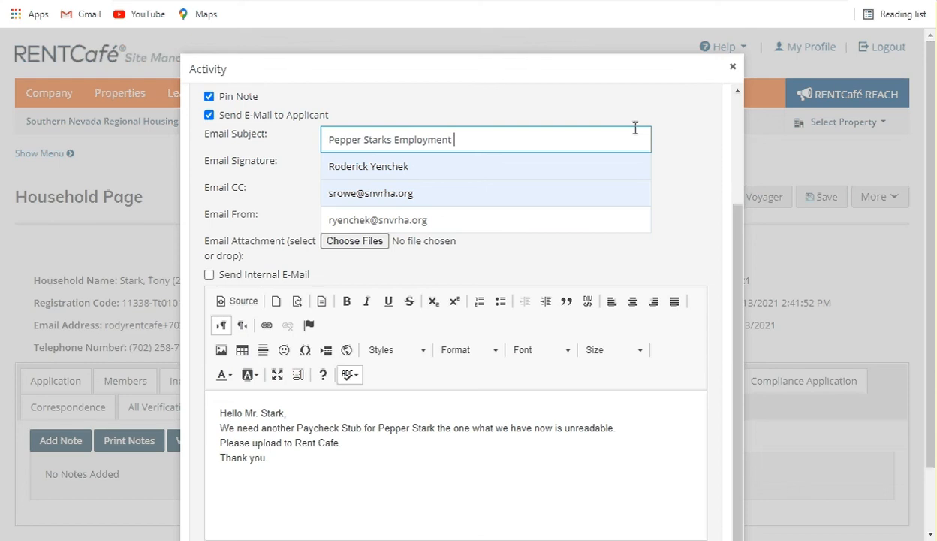
{"action": "type", "text": "ed paycheck stub."}
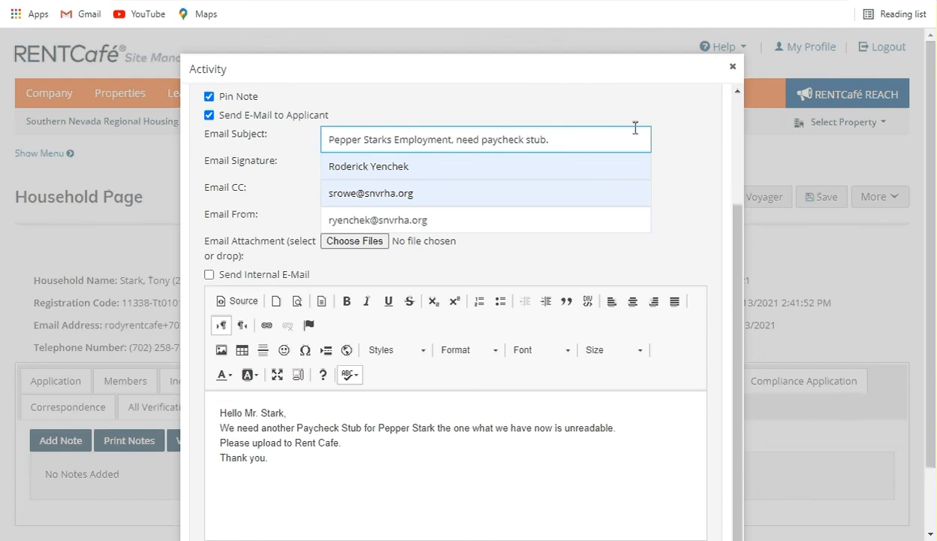
{"action": "key", "text": "Left"}
{"action": "key", "text": "Left"}
{"action": "key", "text": "Left"}
{"action": "key", "text": "Left"}
{"action": "key", "text": "Left"}
{"action": "key", "text": "Left"}
{"action": "key", "text": "Left"}
{"action": "key", "text": "Left"}
{"action": "key", "text": "Left"}
{"action": "key", "text": "Left"}
{"action": "key", "text": "Left"}
{"action": "key", "text": "Left"}
{"action": "key", "text": "Left"}
{"action": "key", "text": "Left"}
{"action": "type", "text": "another"}
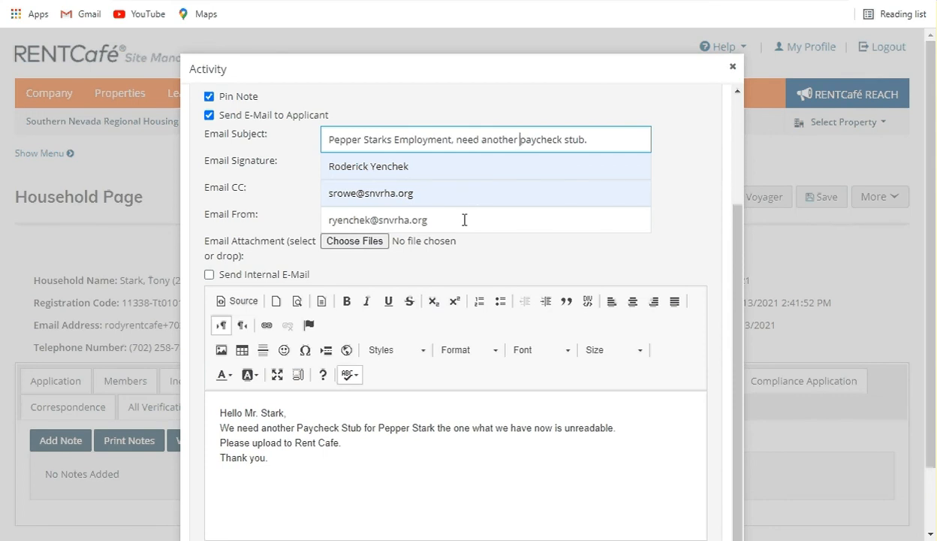
- Review the sender's e-mail address and the message text asking for another paycheck stub to be uploaded to Rent Cafe
{"action": "left_click_drag", "start_coordinate": [464, 219], "coordinate": [318, 218]}
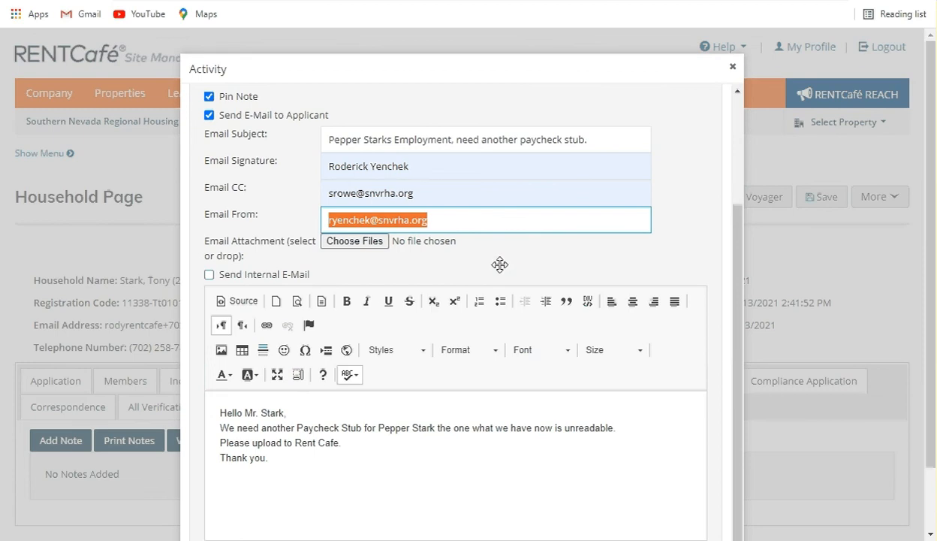
{"action": "scroll", "coordinate": [506, 383], "scroll_direction": "down", "scroll_amount": 1}
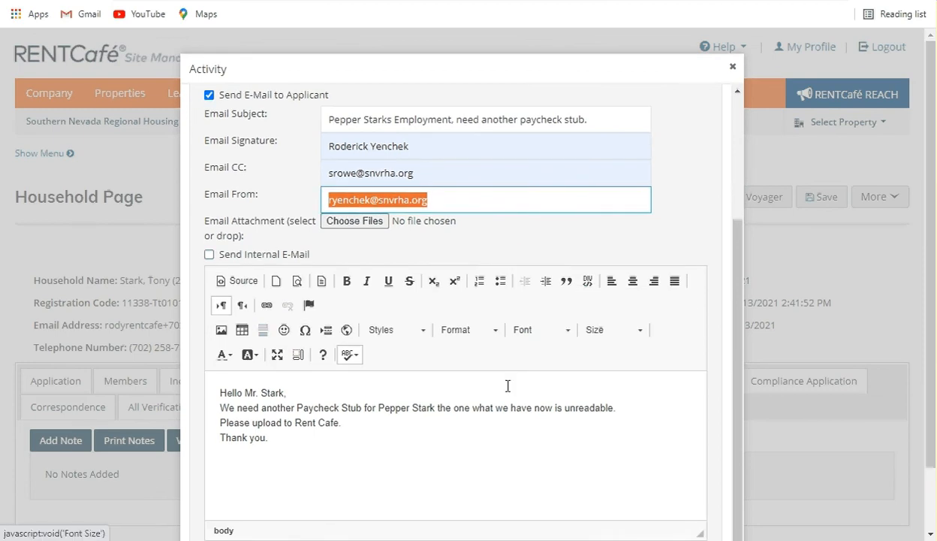
{"action": "left_click", "coordinate": [293, 439]}
{"action": "key", "text": "ctrl+a"}
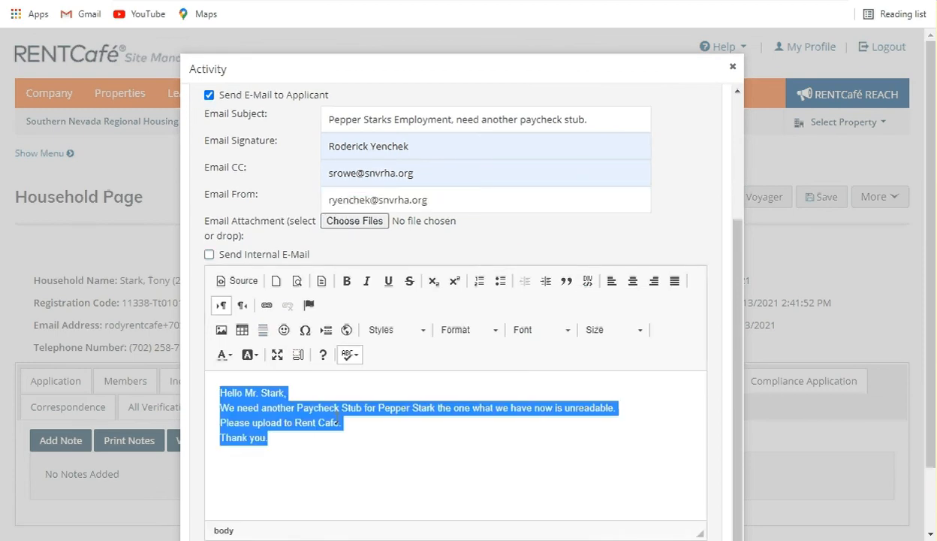
{"action": "left_click", "coordinate": [440, 455]}
{"action": "scroll", "coordinate": [444, 447], "scroll_direction": "down", "scroll_amount": 2}
{"action": "scroll", "coordinate": [444, 447], "scroll_direction": "down", "scroll_amount": 2}
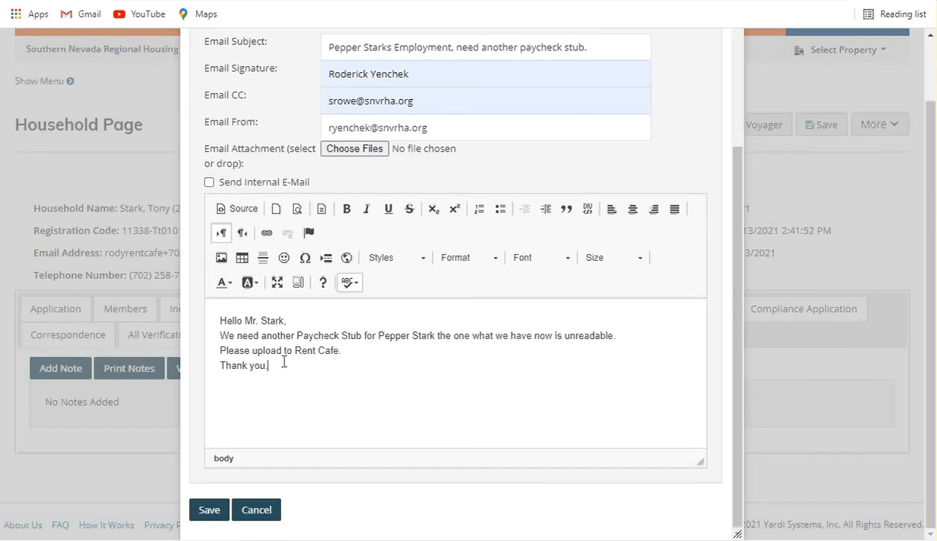
{"action": "left_click_drag", "start_coordinate": [279, 365], "coordinate": [218, 320]}
{"action": "left_click", "coordinate": [341, 359]}
{"action": "left_click_drag", "start_coordinate": [343, 351], "coordinate": [219, 351]}
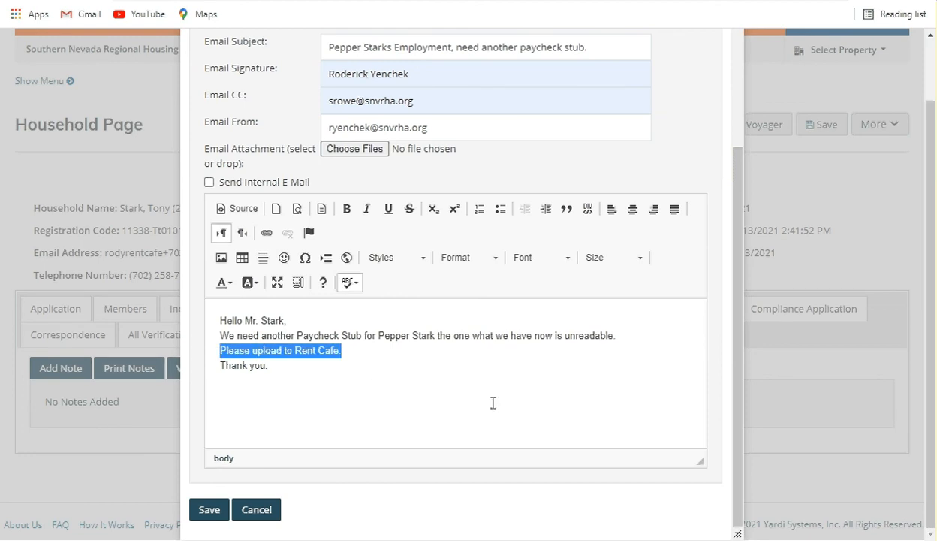
{"action": "double_click", "coordinate": [563, 336]}
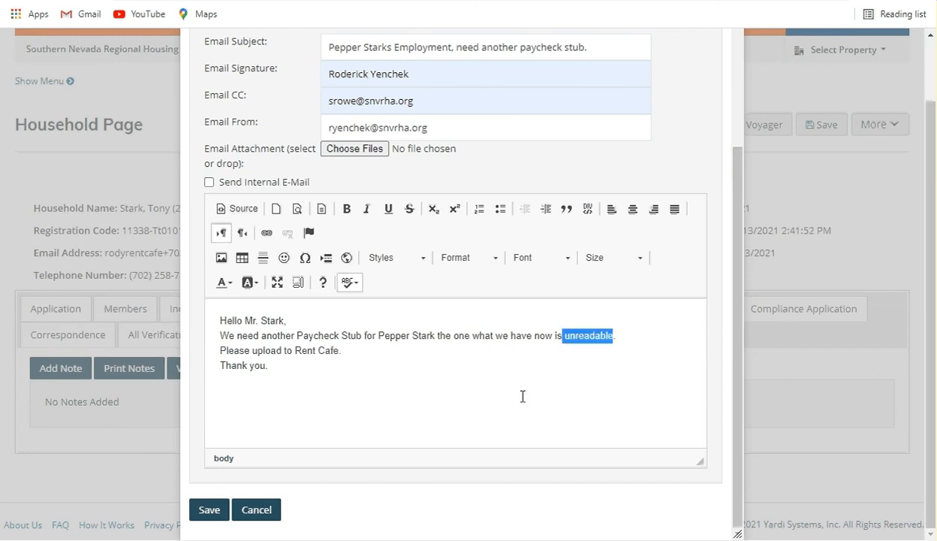
{"action": "left_click", "coordinate": [514, 399]}
- Save the note, close the electronic signature disclosures and look over the Household Page
{"action": "left_click", "coordinate": [211, 510]}
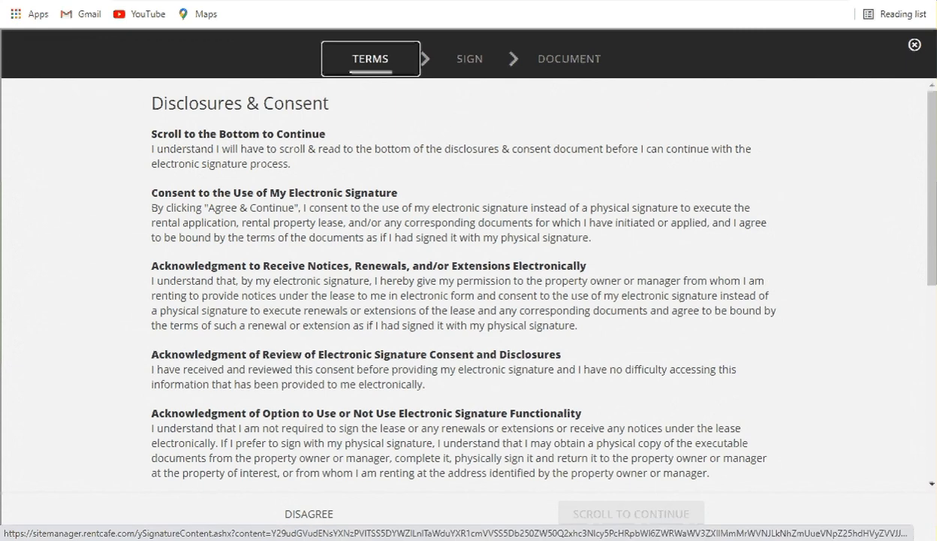
{"action": "left_click", "coordinate": [915, 46]}
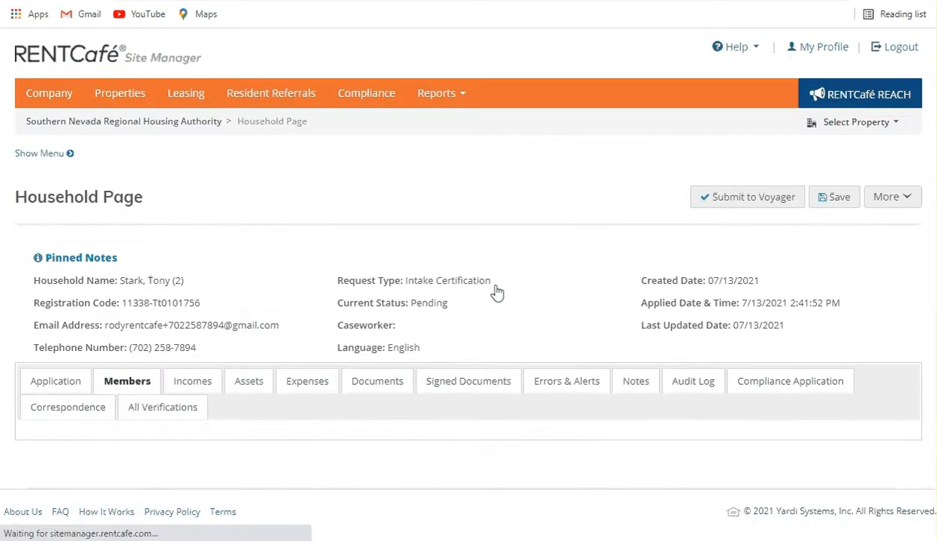
{"action": "scroll", "coordinate": [548, 308], "scroll_direction": "down", "scroll_amount": 2}
{"action": "scroll", "coordinate": [547, 300], "scroll_direction": "down", "scroll_amount": 1}
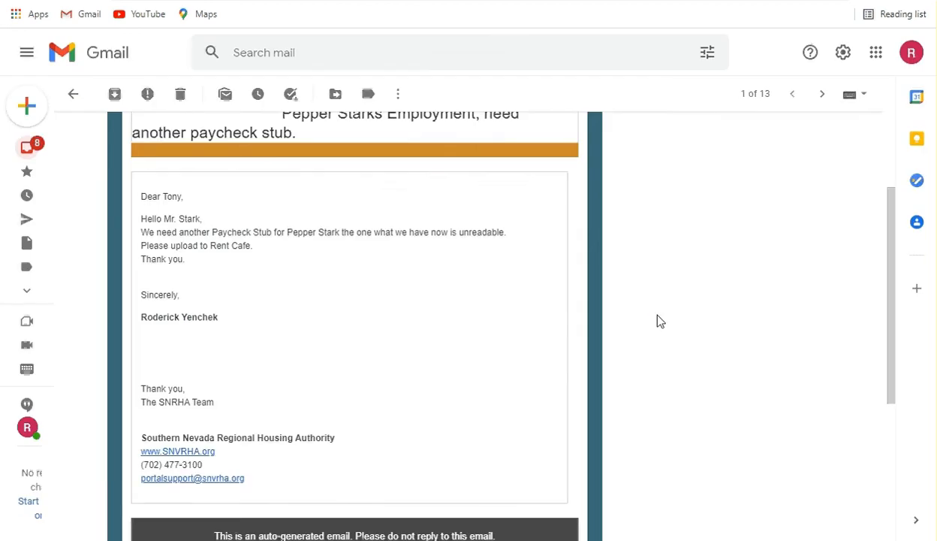
- Switch to Gmail and read the e-mail the applicant received about the paycheck stub
{"action": "scroll", "coordinate": [657, 315], "scroll_direction": "down", "scroll_amount": 1}
{"action": "scroll", "coordinate": [657, 315], "scroll_direction": "up", "scroll_amount": 3}
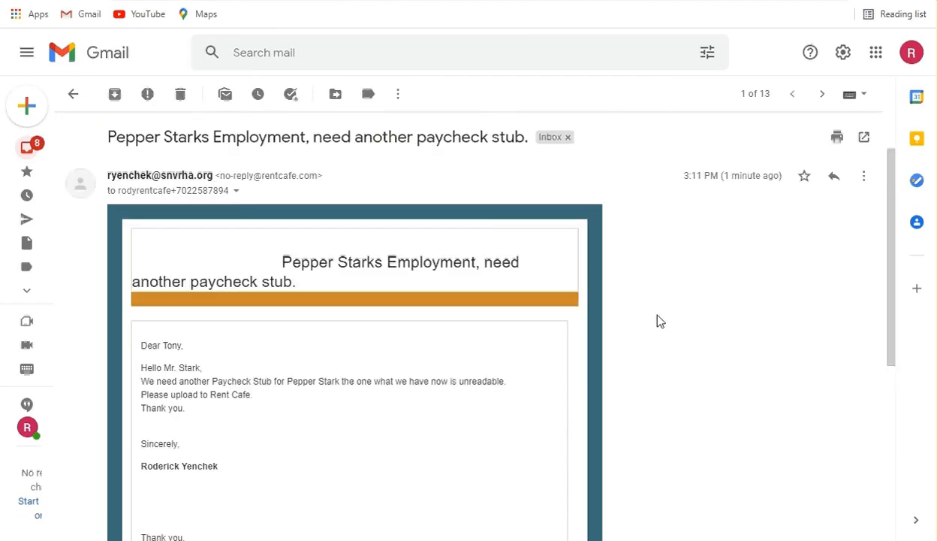
{"action": "scroll", "coordinate": [292, 229], "scroll_direction": "down", "scroll_amount": 1}
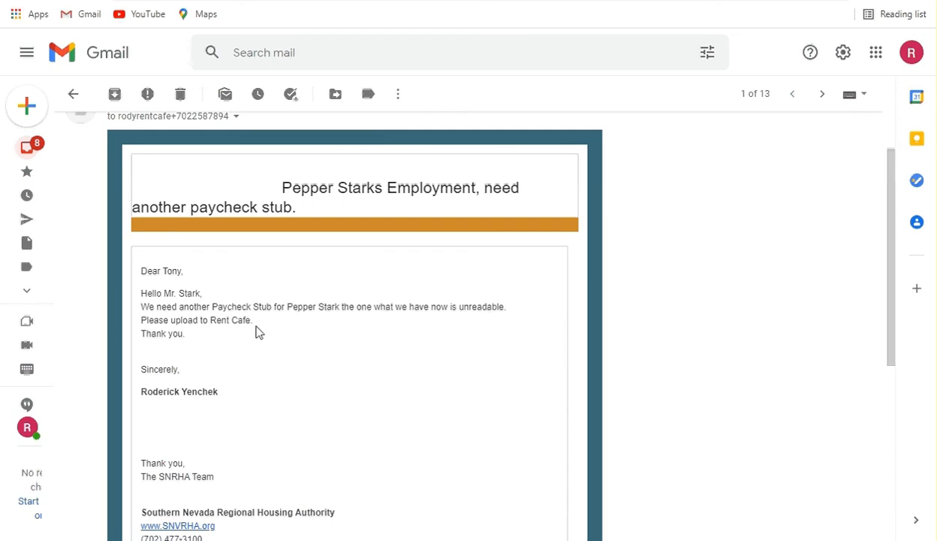
{"action": "scroll", "coordinate": [361, 359], "scroll_direction": "down", "scroll_amount": 1}
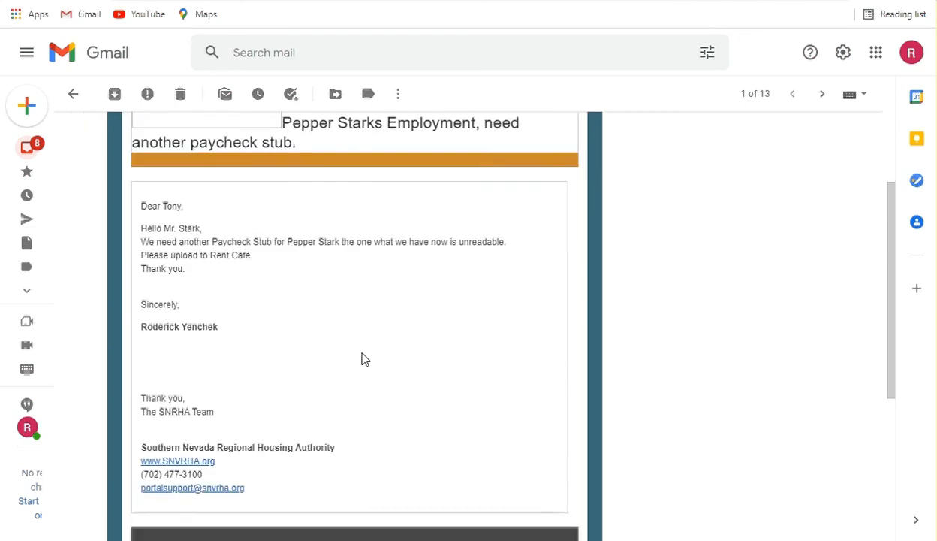
- Finish reading the paycheck stub e-mail, switch to the Resident Services portal and sign in with the prefilled account
{"action": "scroll", "coordinate": [361, 359], "scroll_direction": "down", "scroll_amount": 3}
{"action": "scroll", "coordinate": [366, 345], "scroll_direction": "up", "scroll_amount": 5}
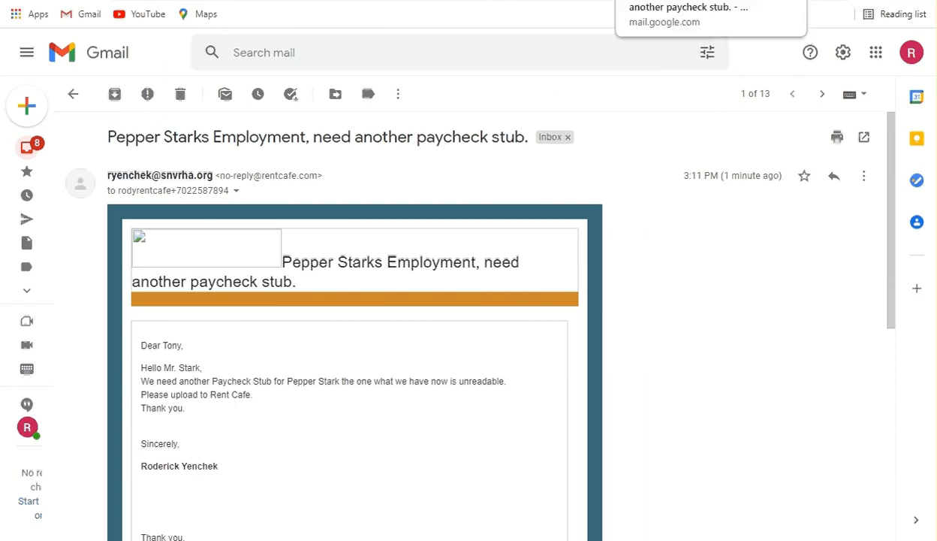
{"action": "key", "text": "ctrl+Tab"}
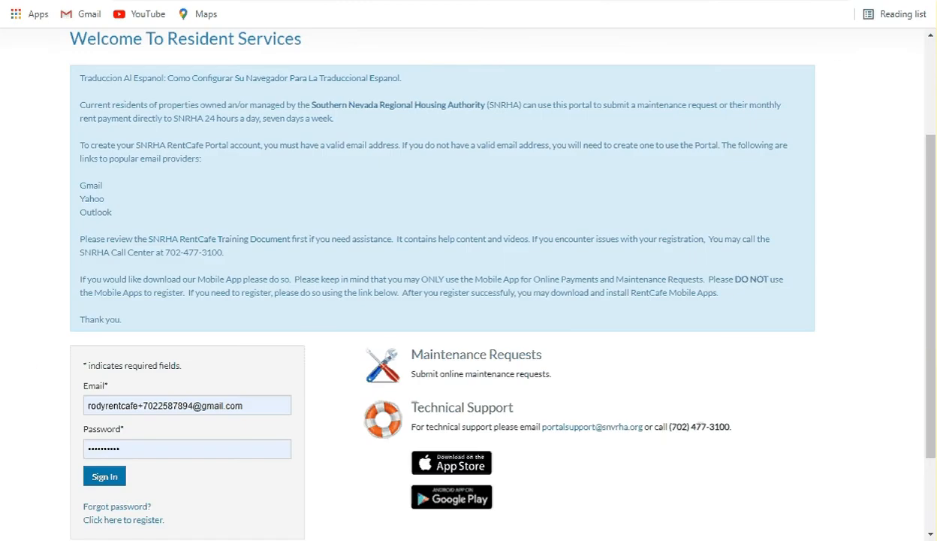
{"action": "left_click", "coordinate": [105, 477]}
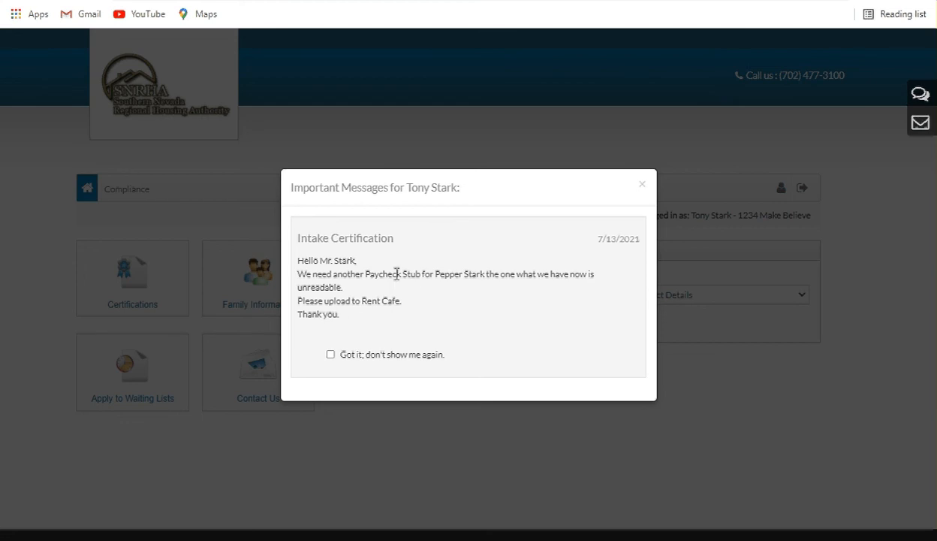
- Read the important message asking for another paycheck stub to be uploaded to Rent Cafe and dismiss it
{"action": "left_click_drag", "start_coordinate": [403, 273], "coordinate": [422, 273]}
{"action": "double_click", "coordinate": [450, 274]}
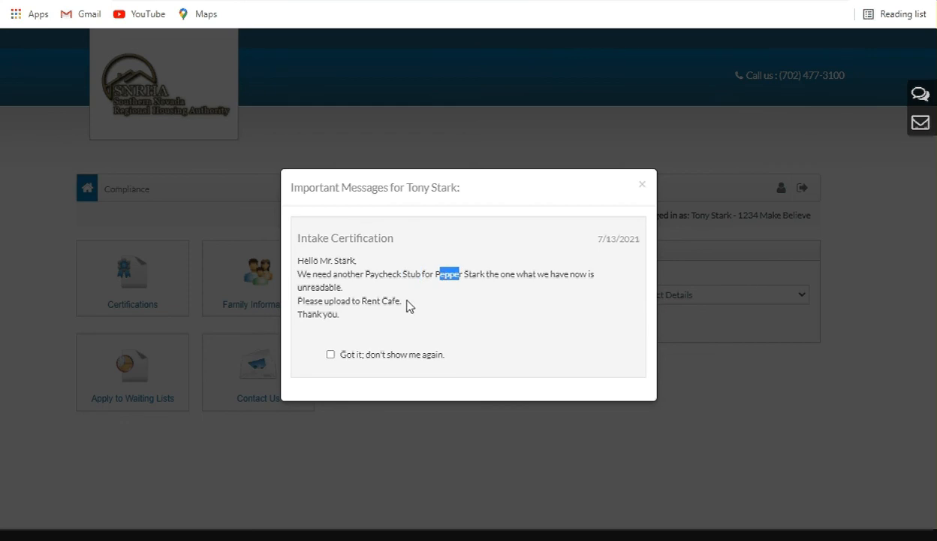
{"action": "left_click_drag", "start_coordinate": [402, 301], "coordinate": [296, 304]}
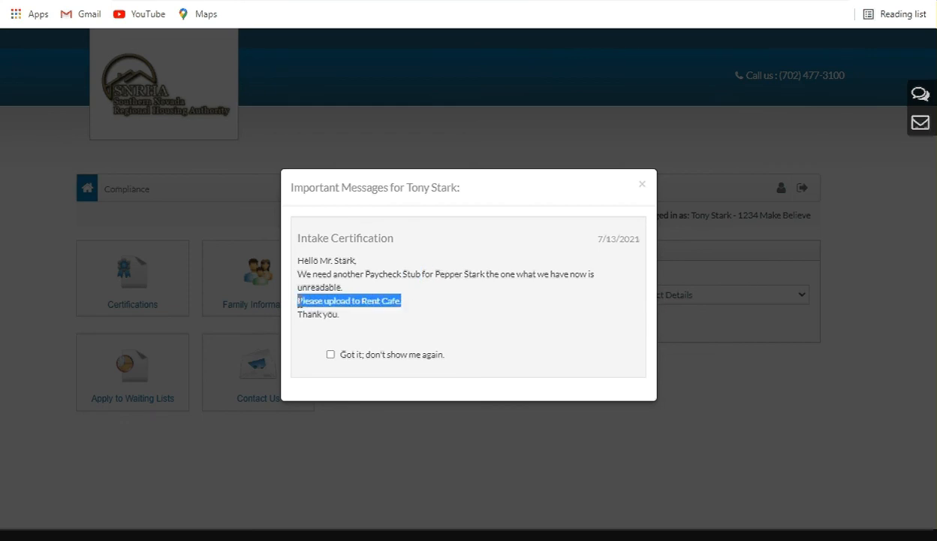
{"action": "left_click", "coordinate": [642, 184]}
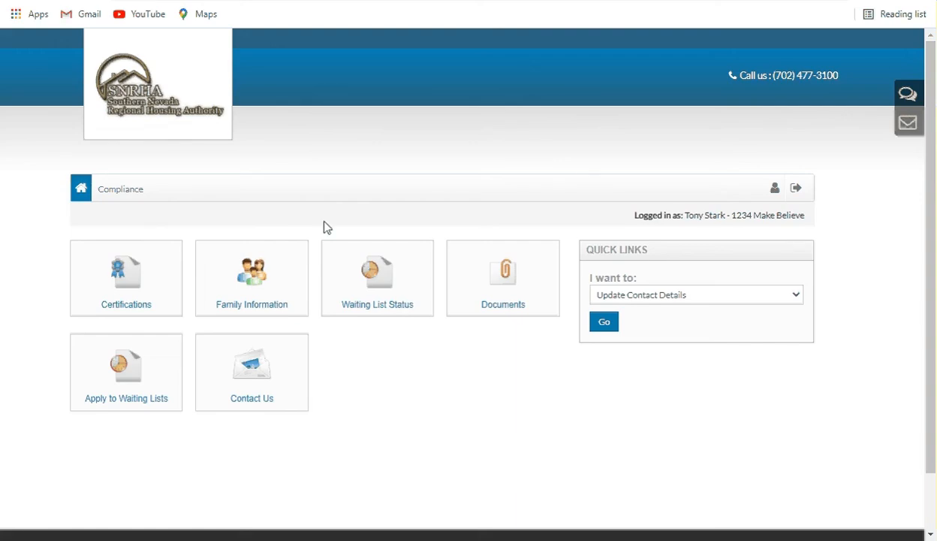
- Open the document upload page of the pending intake certification and dismiss its messages window
{"action": "left_click", "coordinate": [132, 292]}
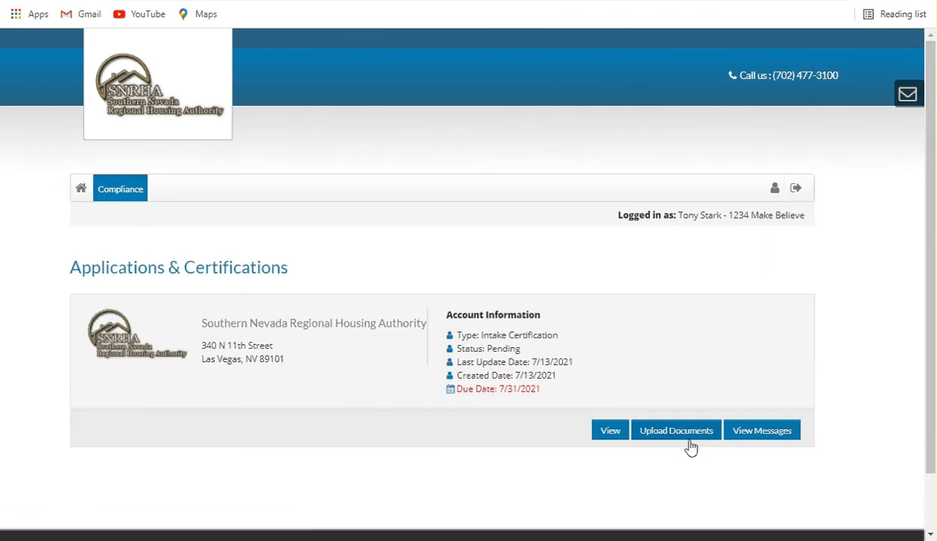
{"action": "left_click", "coordinate": [679, 435]}
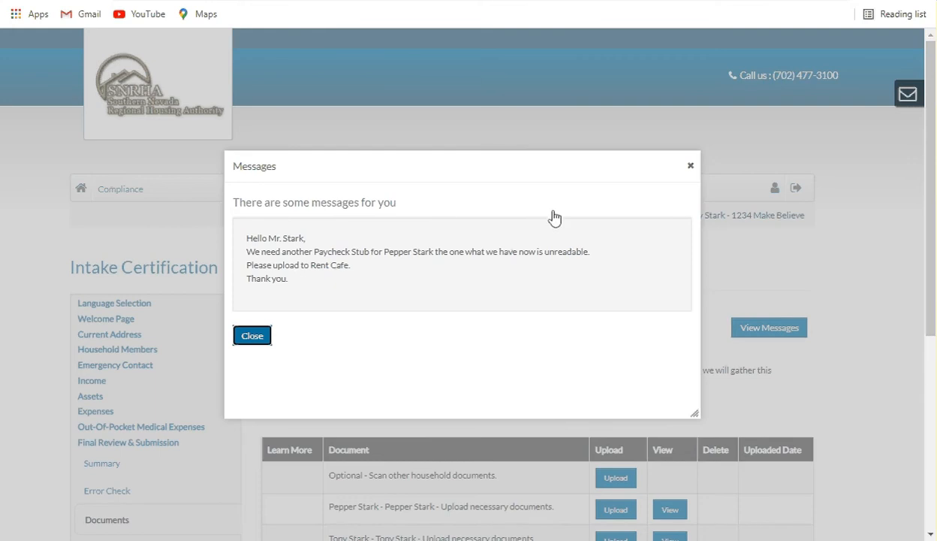
{"action": "left_click", "coordinate": [686, 172]}
{"action": "scroll", "coordinate": [837, 428], "scroll_direction": "down", "scroll_amount": 2}
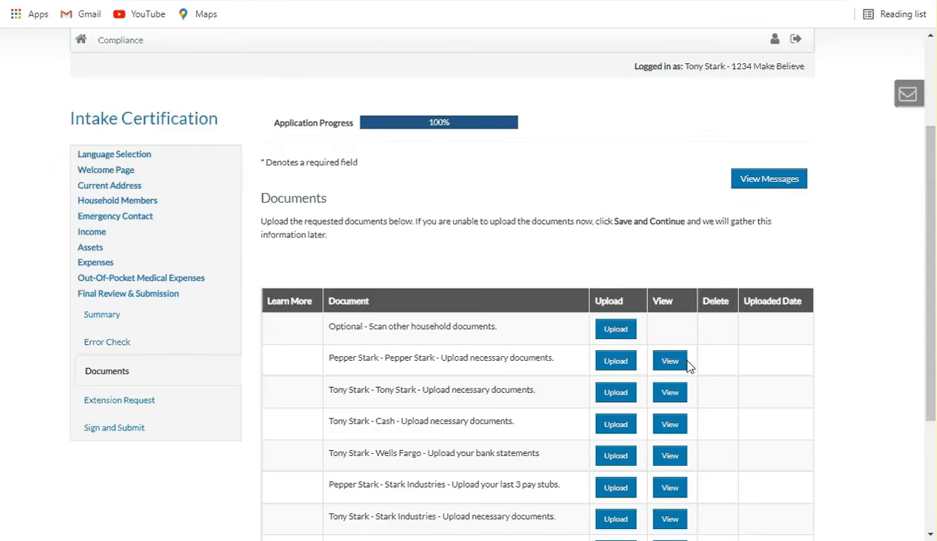
{"action": "scroll", "coordinate": [456, 370], "scroll_direction": "down", "scroll_amount": 1}
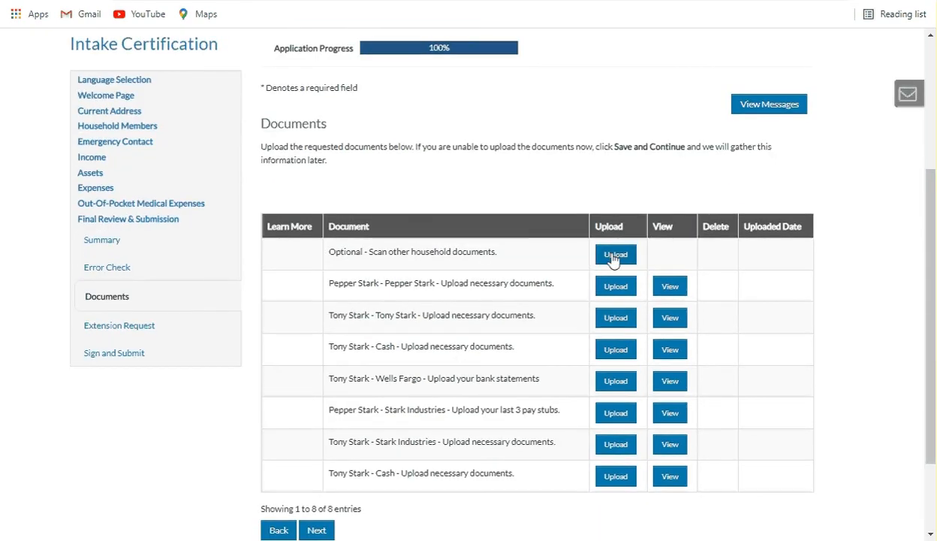
- Upload Document1.jpg under "Optional - Scan other household documents" and dismiss the upload notice
{"action": "left_click", "coordinate": [614, 255]}
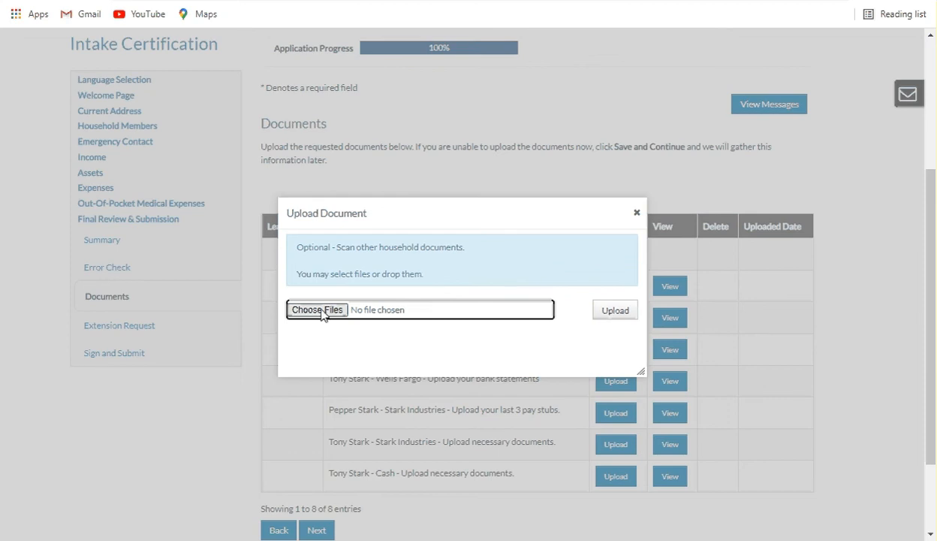
{"action": "left_click", "coordinate": [320, 310]}
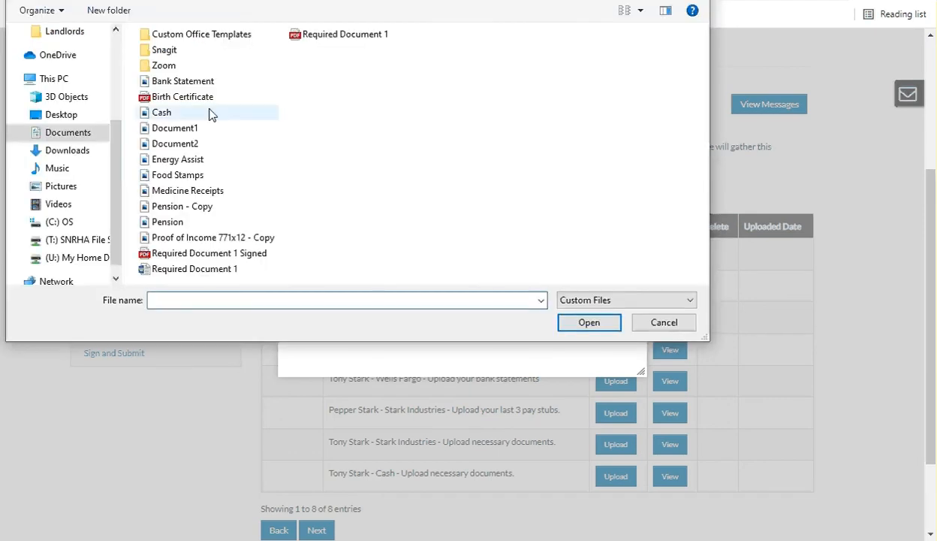
{"action": "left_click", "coordinate": [208, 129]}
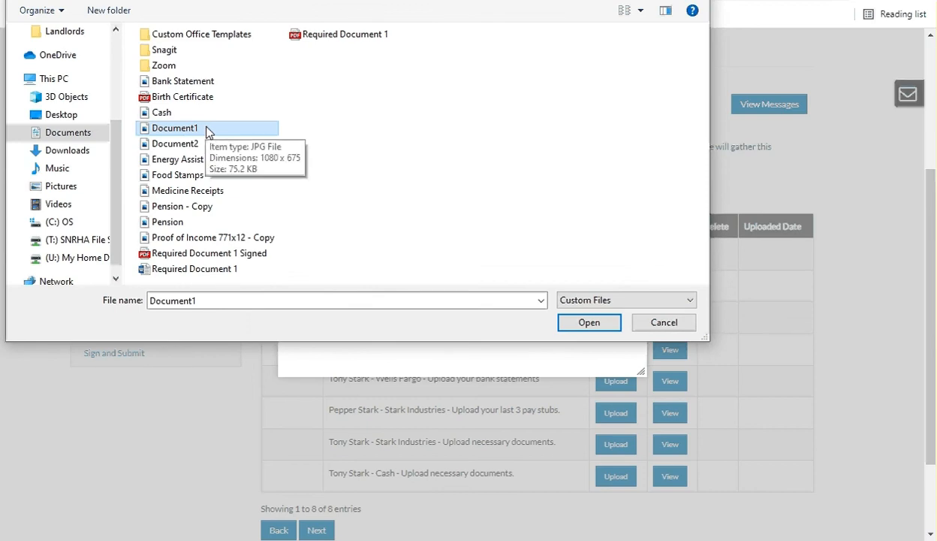
{"action": "double_click", "coordinate": [208, 130]}
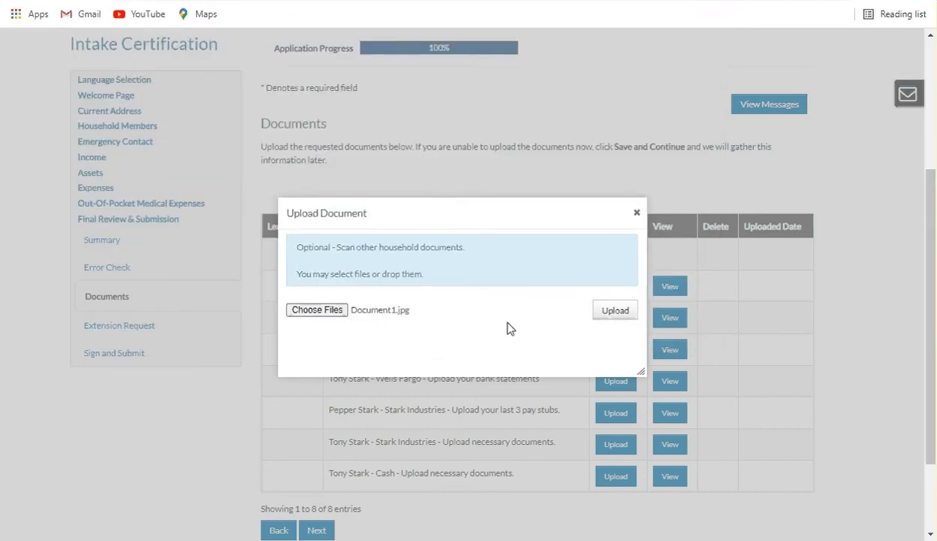
{"action": "left_click", "coordinate": [630, 319]}
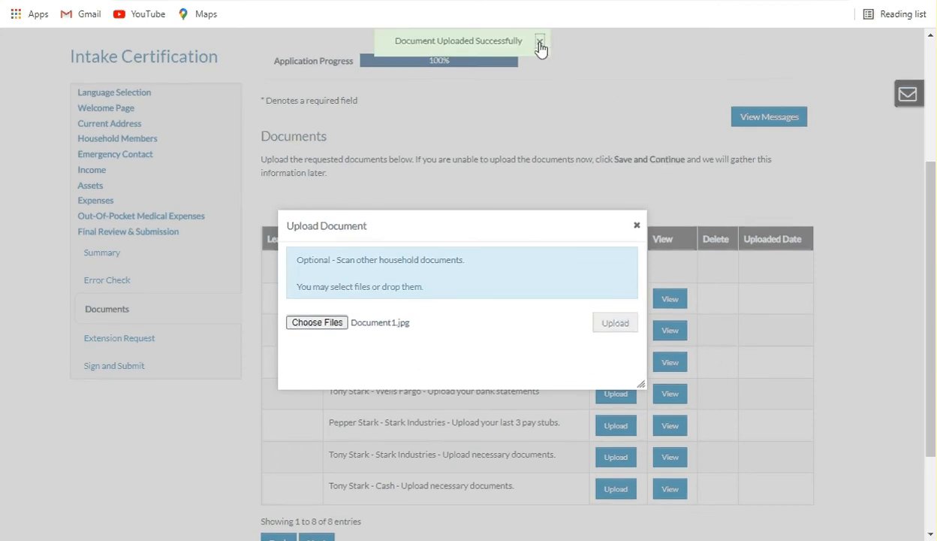
{"action": "left_click", "coordinate": [540, 47]}
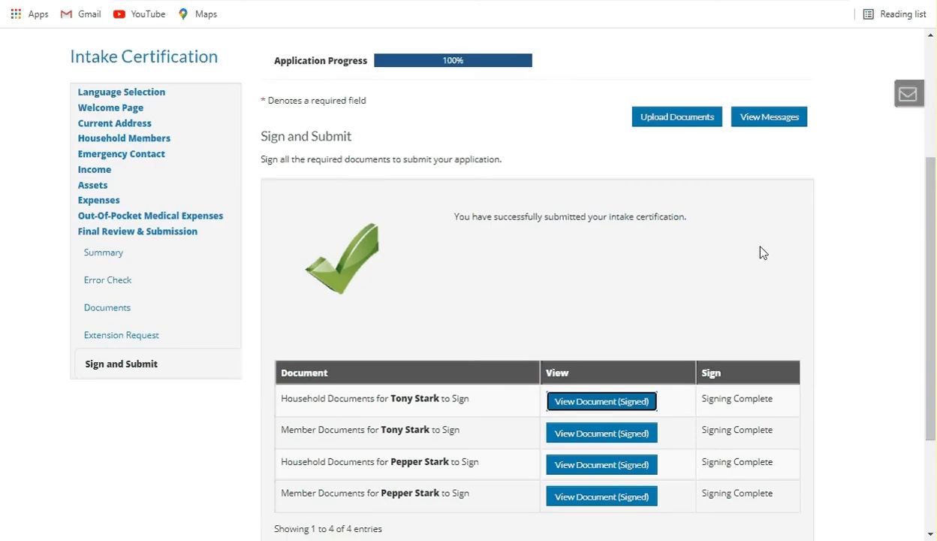
- Look over the Sign and Submit page, reopen the document upload list and check the "Household Document - Document1.jpg" entry
{"action": "scroll", "coordinate": [761, 252], "scroll_direction": "down", "scroll_amount": 2}
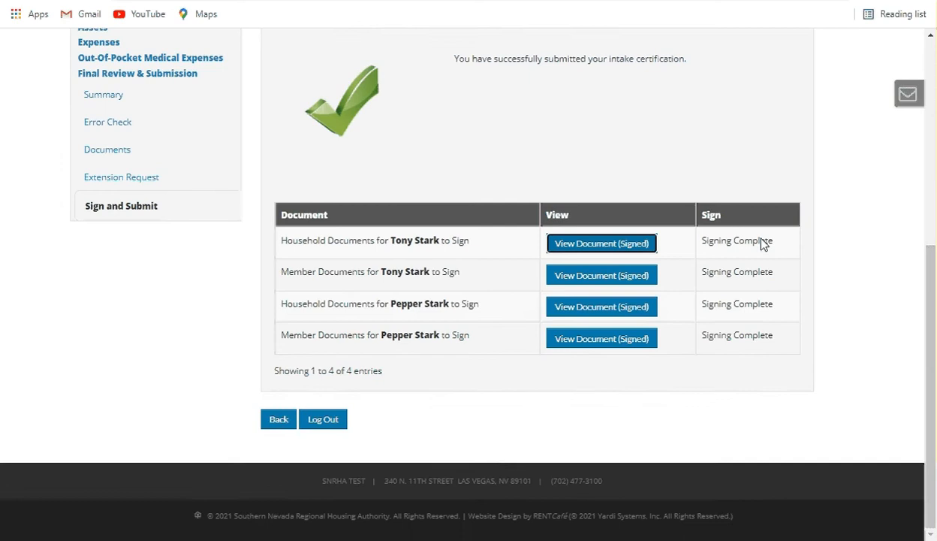
{"action": "scroll", "coordinate": [761, 243], "scroll_direction": "up", "scroll_amount": 2}
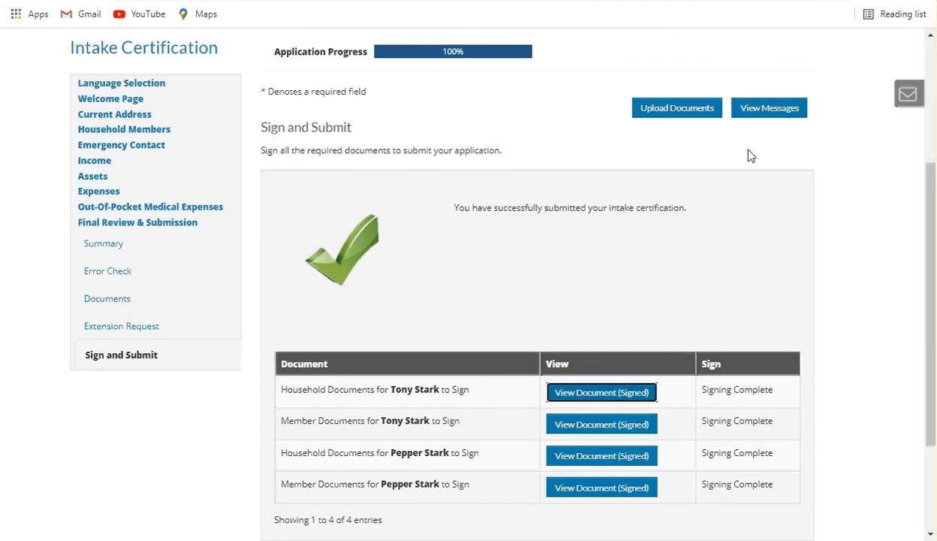
{"action": "left_click", "coordinate": [665, 120]}
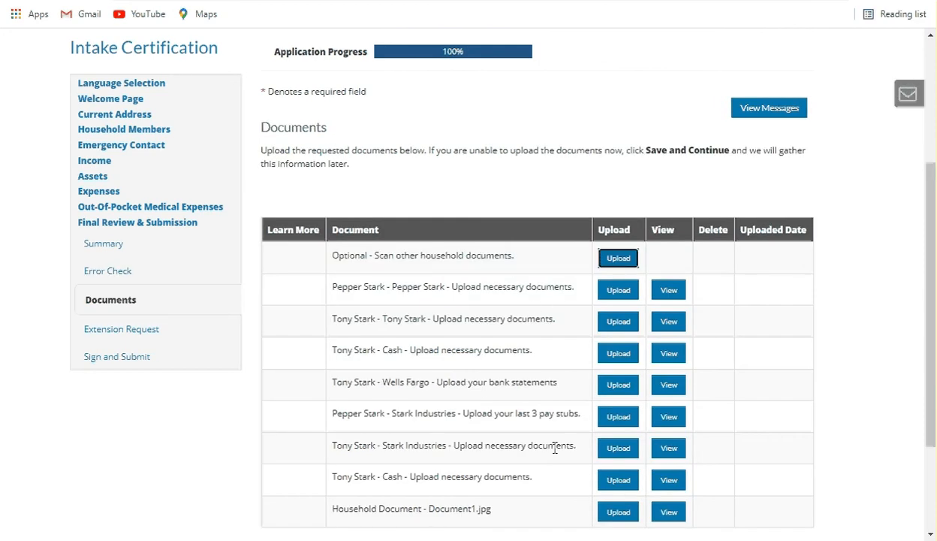
{"action": "scroll", "coordinate": [563, 502], "scroll_direction": "down", "scroll_amount": 2}
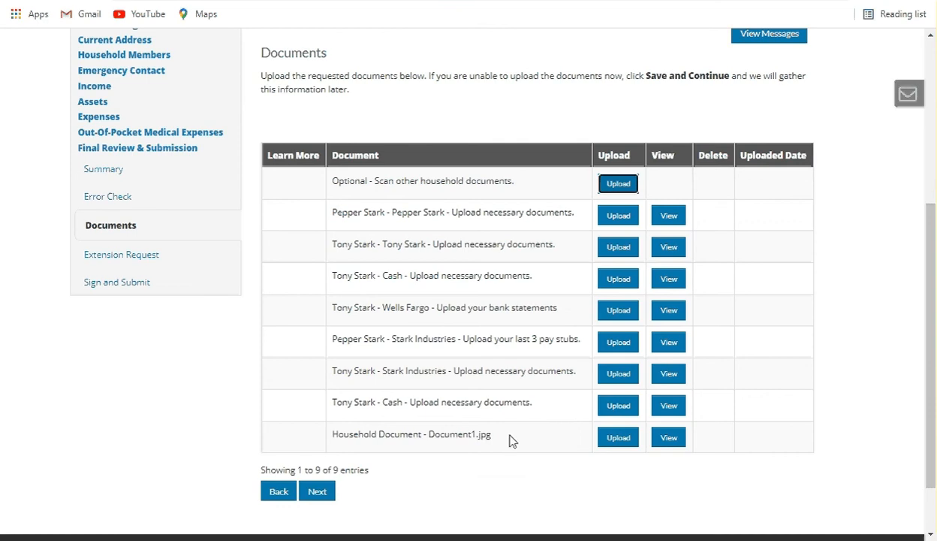
{"action": "left_click_drag", "start_coordinate": [514, 442], "coordinate": [335, 441]}
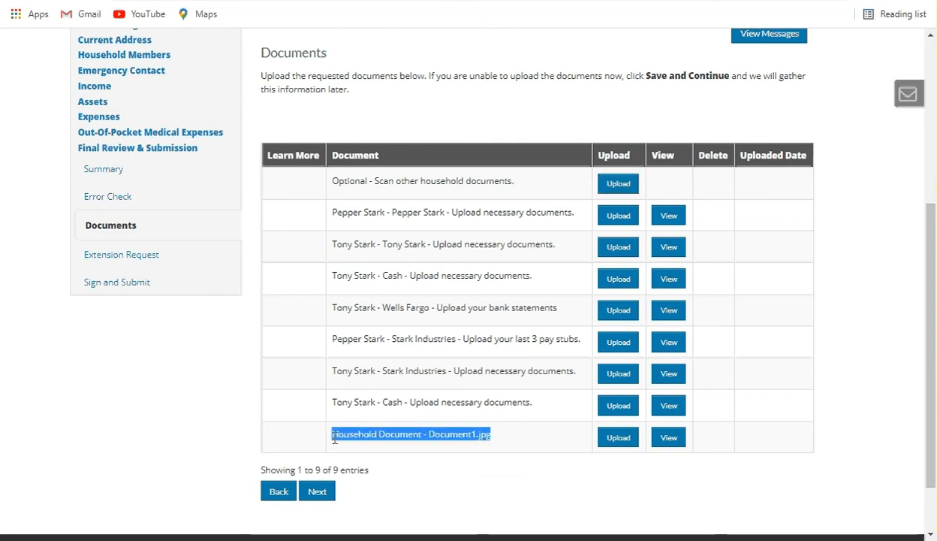
{"action": "left_click", "coordinate": [430, 481]}
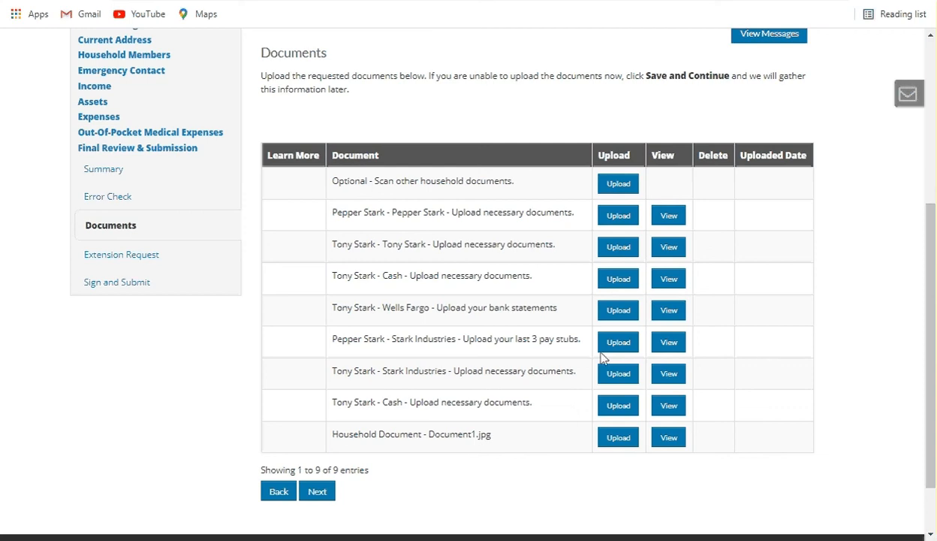
- Log the applicant out of the resident portal
{"action": "scroll", "coordinate": [847, 123], "scroll_direction": "up", "scroll_amount": 3}
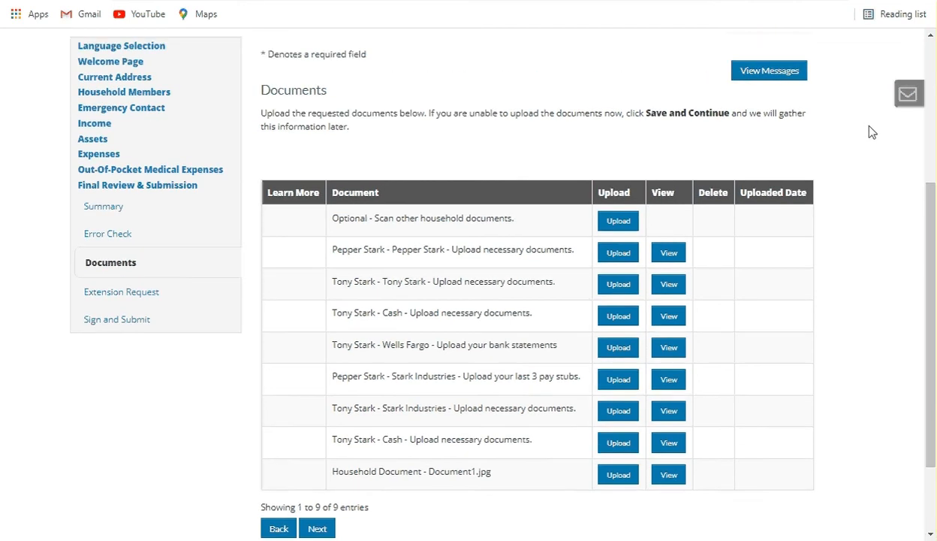
{"action": "scroll", "coordinate": [871, 131], "scroll_direction": "up", "scroll_amount": 2}
{"action": "scroll", "coordinate": [805, 195], "scroll_direction": "down", "scroll_amount": 1}
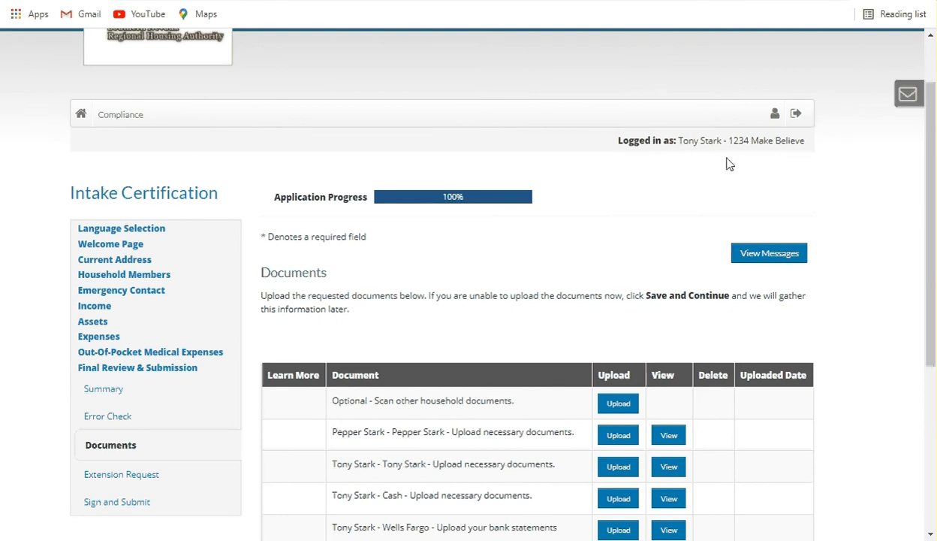
{"action": "left_click", "coordinate": [796, 114]}
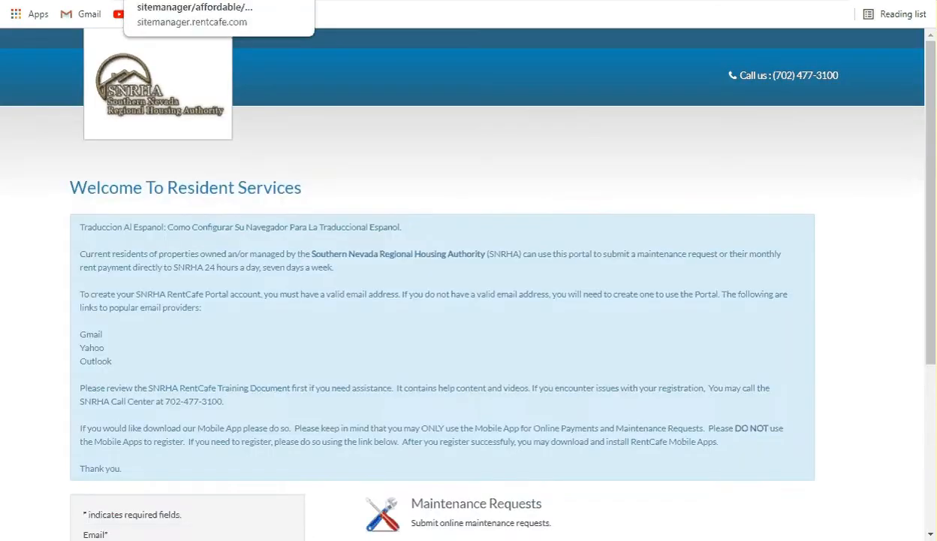
- Switch to RENTCafé Site Manager, open the household's Documents list and check the upload date of "Household Document - Document1.jpg"
{"action": "left_click", "coordinate": [218, 1]}
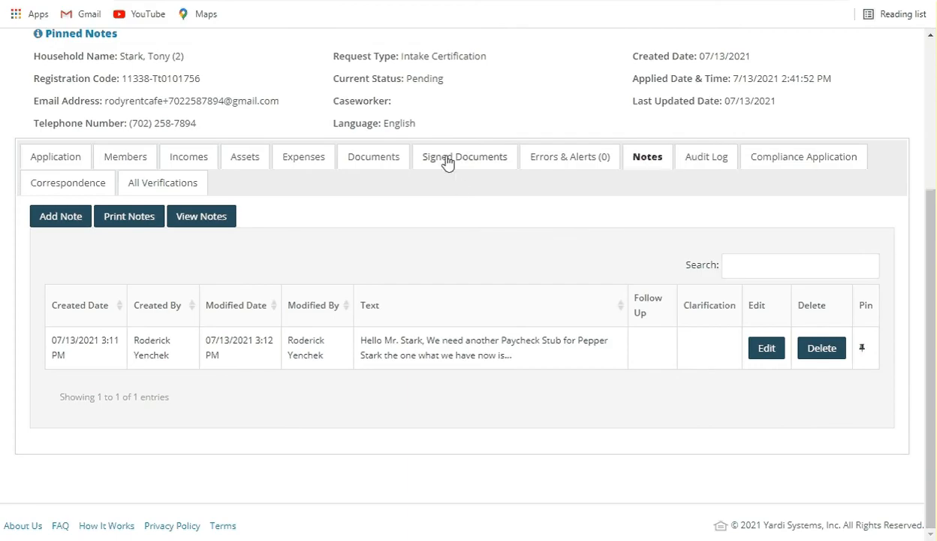
{"action": "left_click", "coordinate": [389, 161]}
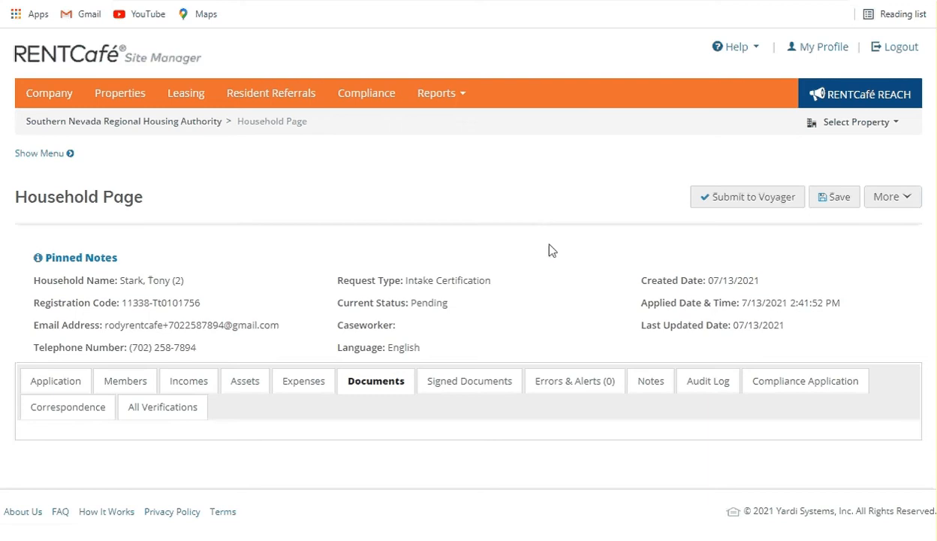
{"action": "scroll", "coordinate": [552, 241], "scroll_direction": "down", "scroll_amount": 5}
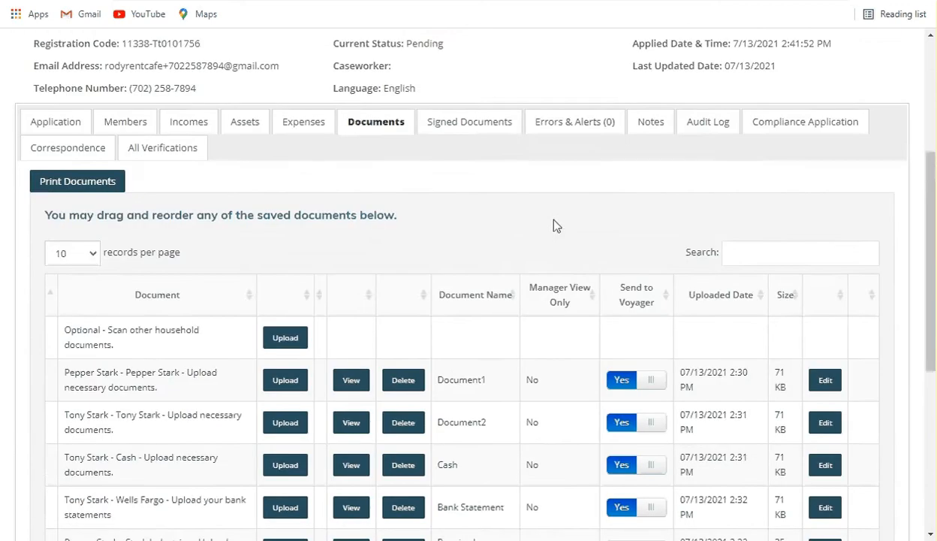
{"action": "scroll", "coordinate": [554, 217], "scroll_direction": "down", "scroll_amount": 2}
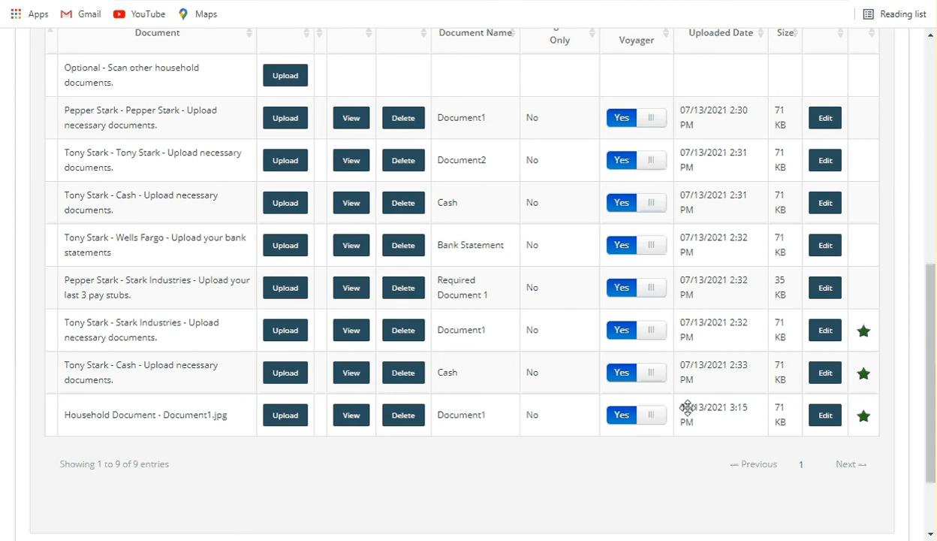
{"action": "left_click_drag", "start_coordinate": [690, 408], "coordinate": [693, 407]}
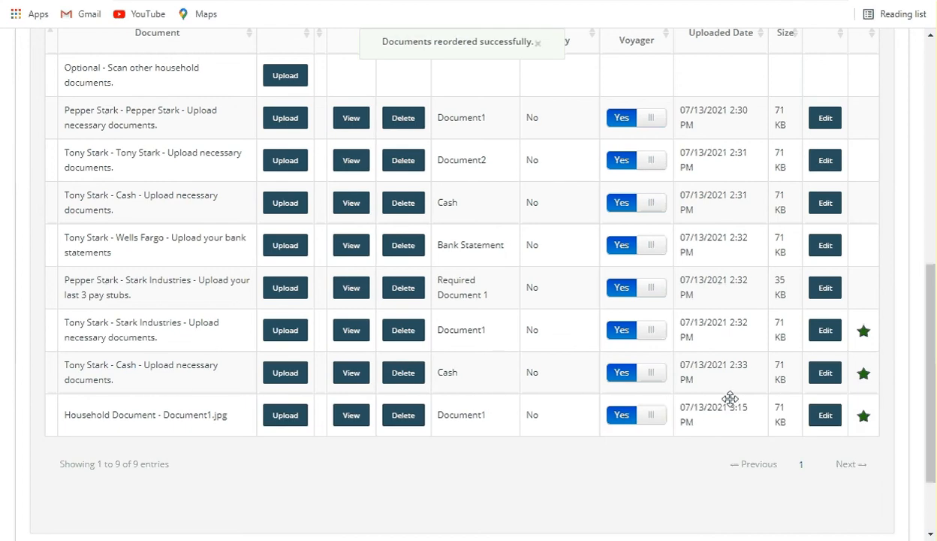
{"action": "scroll", "coordinate": [730, 398], "scroll_direction": "up", "scroll_amount": 1}
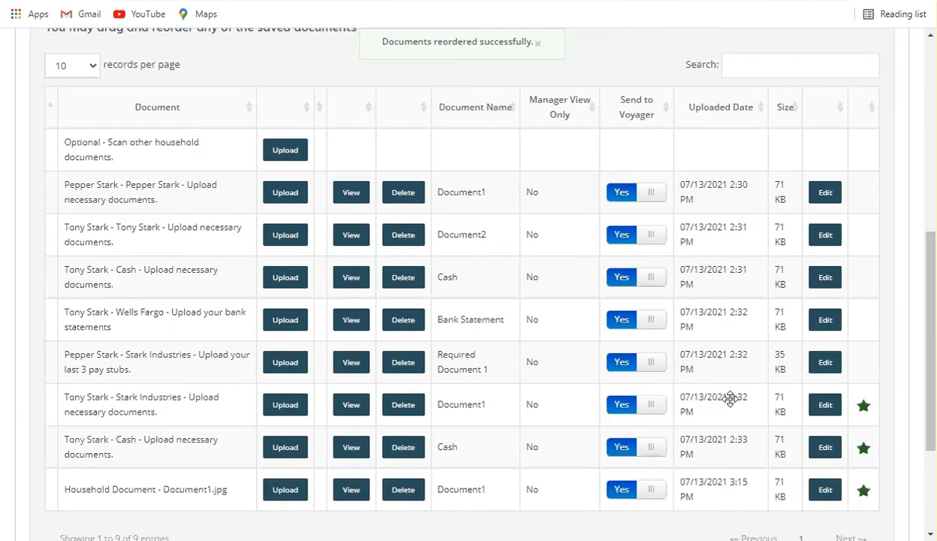
{"action": "scroll", "coordinate": [730, 398], "scroll_direction": "up", "scroll_amount": 4}
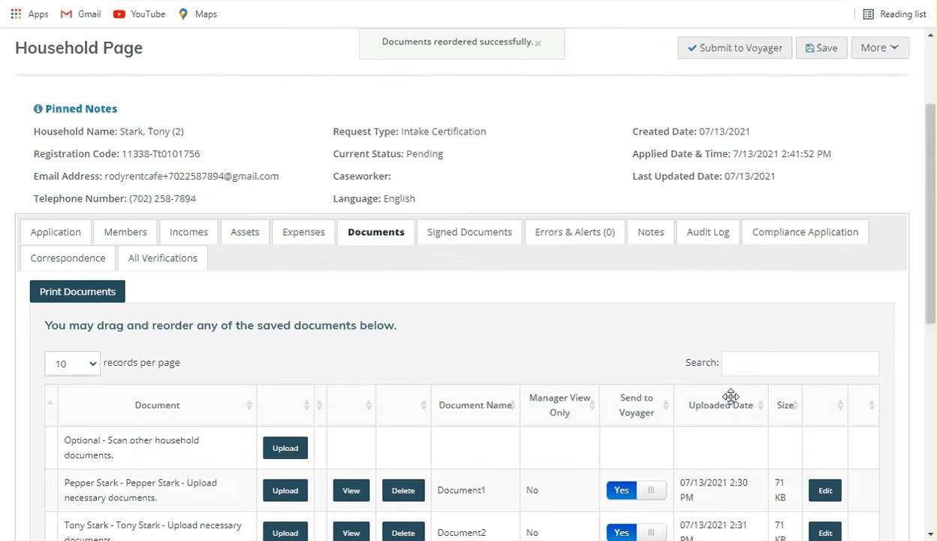
{"action": "scroll", "coordinate": [730, 397], "scroll_direction": "down", "scroll_amount": 1}
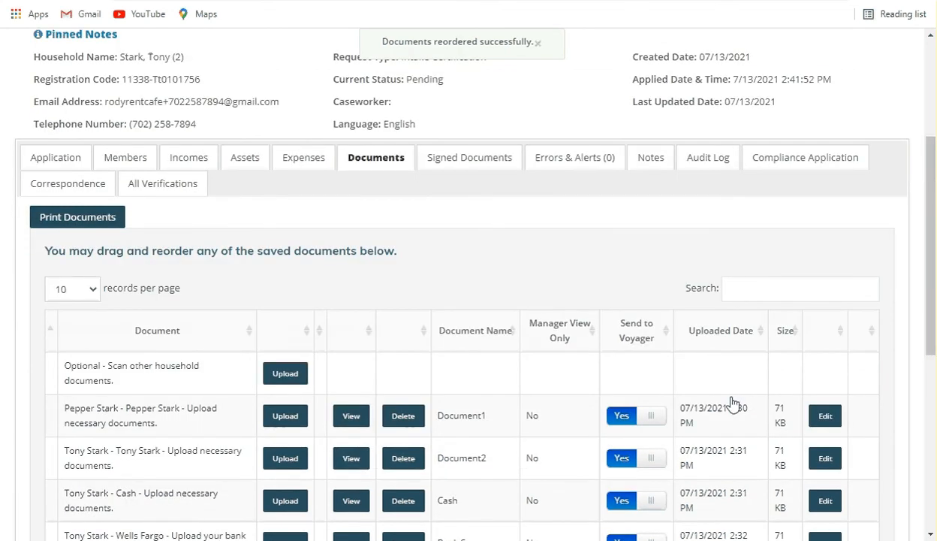
{"action": "scroll", "coordinate": [732, 404], "scroll_direction": "down", "scroll_amount": 1}
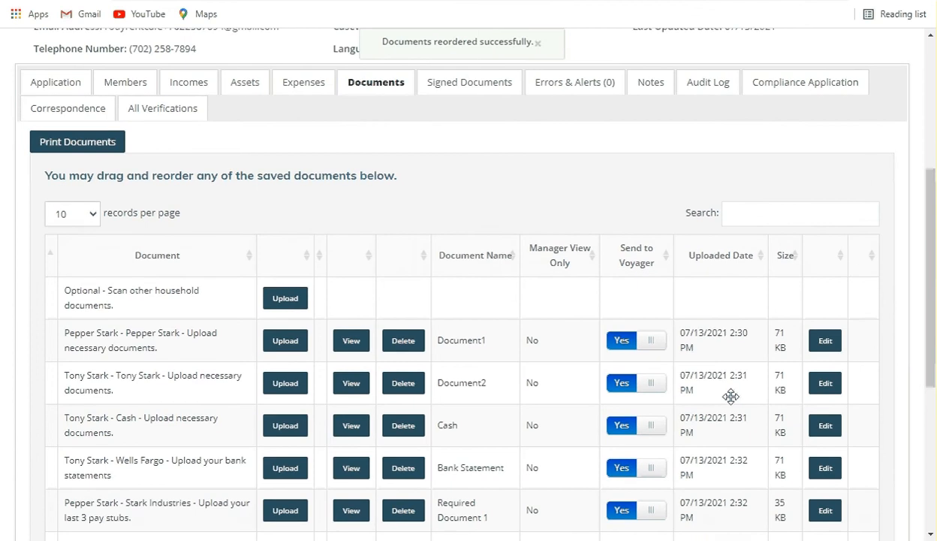
{"action": "scroll", "coordinate": [730, 396], "scroll_direction": "down", "scroll_amount": 5}
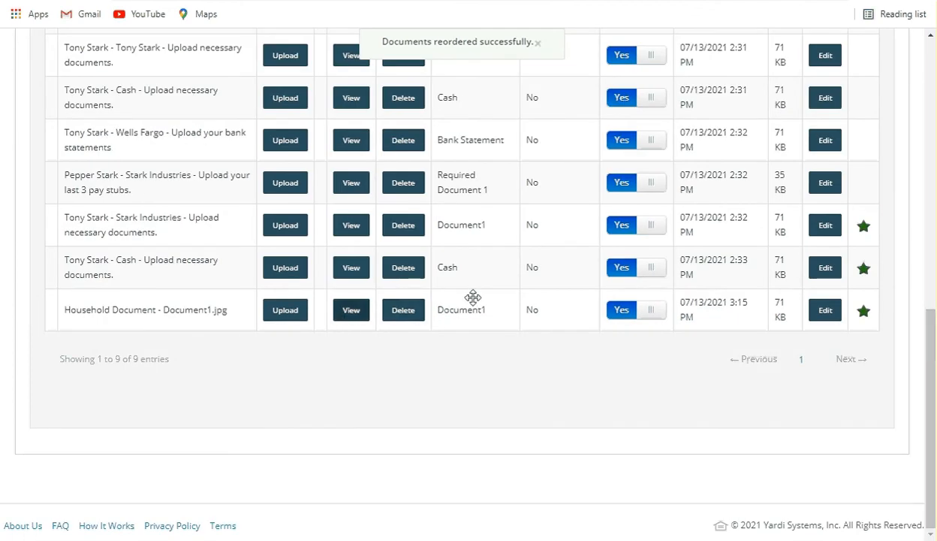
- Preview the uploaded "Household Document - Document1.jpg", close the image and look over the household's document list
{"action": "scroll", "coordinate": [537, 241], "scroll_direction": "down", "scroll_amount": 3}
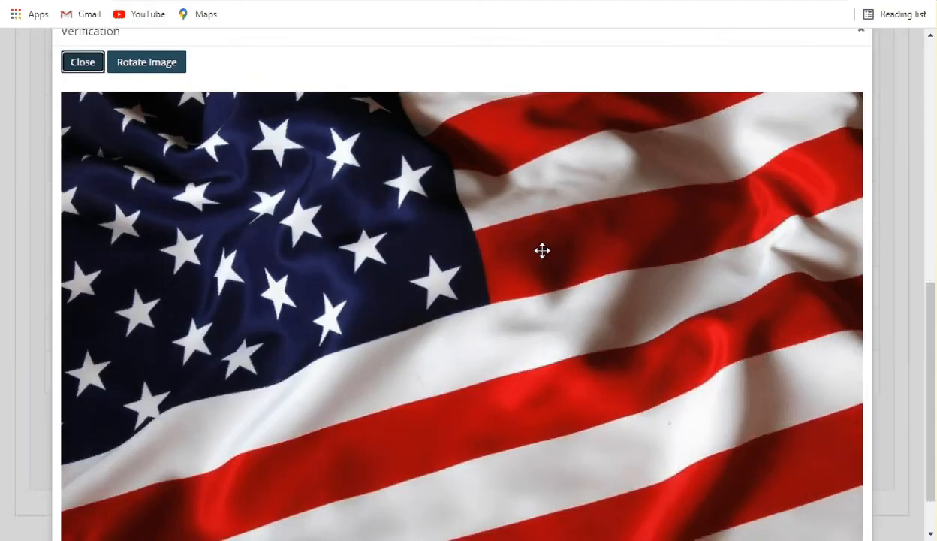
{"action": "scroll", "coordinate": [676, 211], "scroll_direction": "up", "scroll_amount": 2}
{"action": "left_click", "coordinate": [856, 180]}
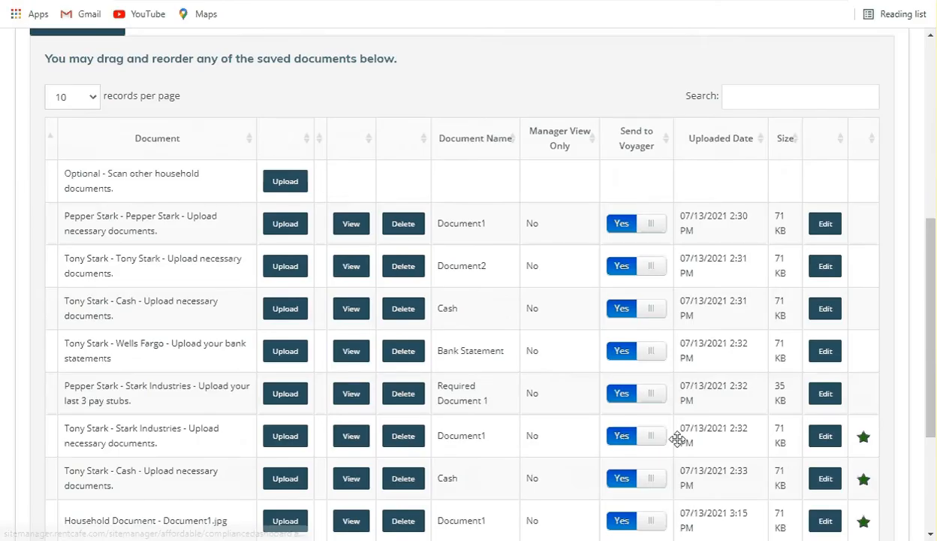
{"action": "scroll", "coordinate": [678, 435], "scroll_direction": "down", "scroll_amount": 2}
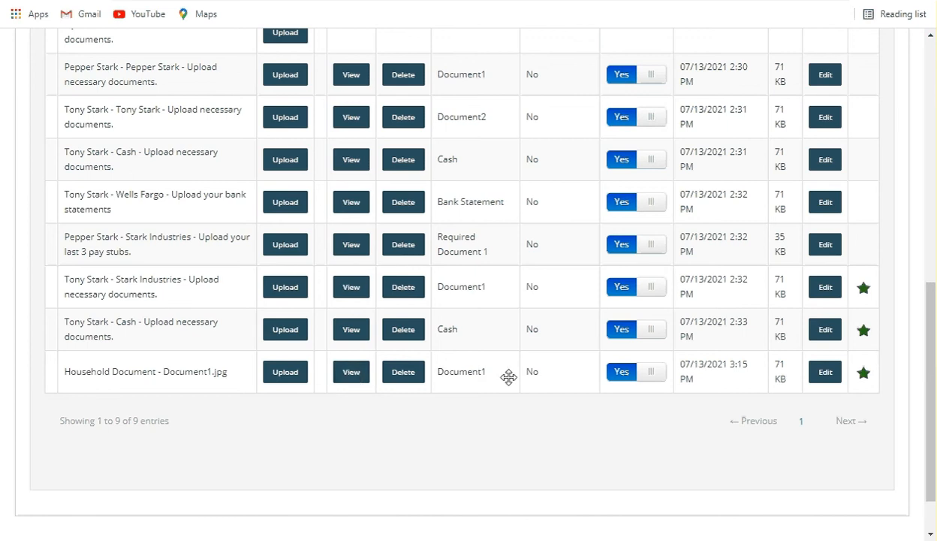
{"action": "scroll", "coordinate": [512, 377], "scroll_direction": "up", "scroll_amount": 8}
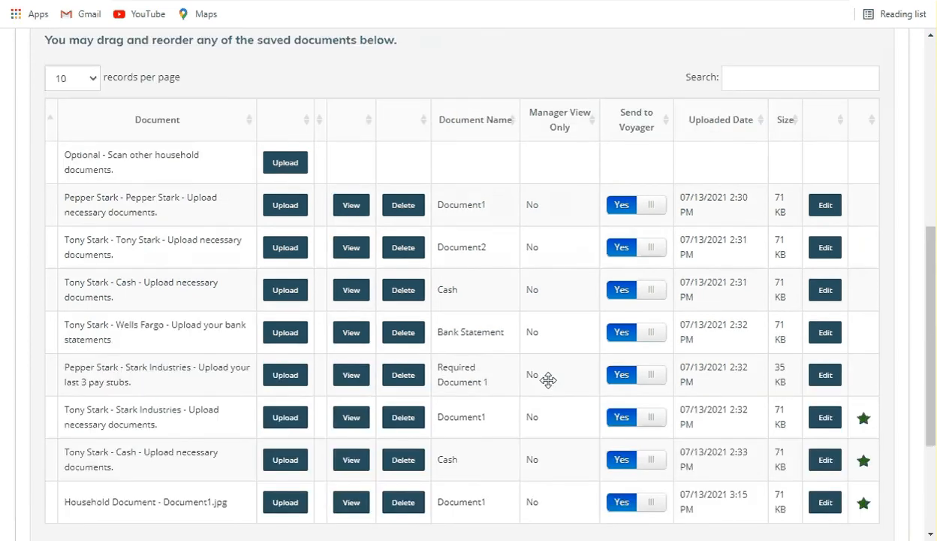
{"action": "scroll", "coordinate": [773, 346], "scroll_direction": "down", "scroll_amount": 2}
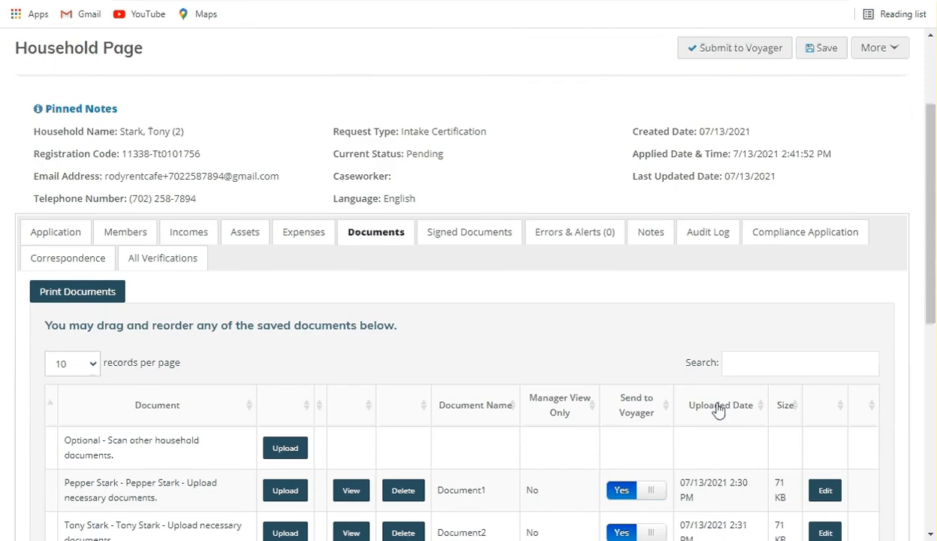
- Open the household's notes, view the printable version of the paycheck stub note and close it
{"action": "left_click", "coordinate": [709, 233]}
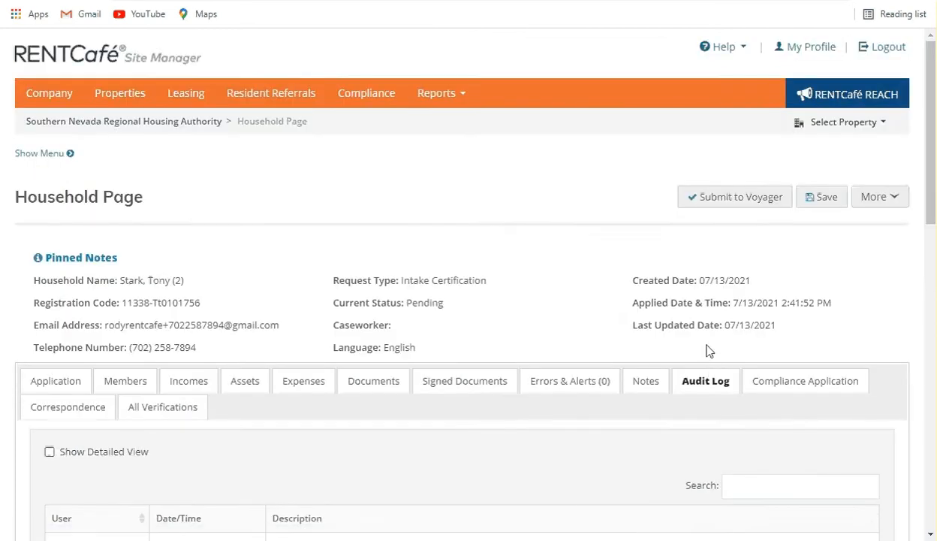
{"action": "scroll", "coordinate": [706, 349], "scroll_direction": "down", "scroll_amount": 3}
{"action": "left_click", "coordinate": [644, 160]}
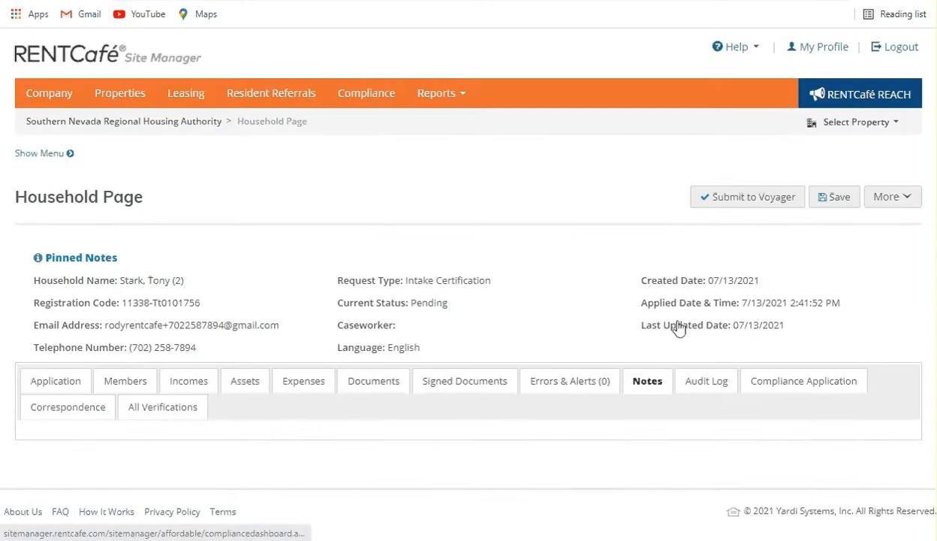
{"action": "scroll", "coordinate": [489, 398], "scroll_direction": "down", "scroll_amount": 1}
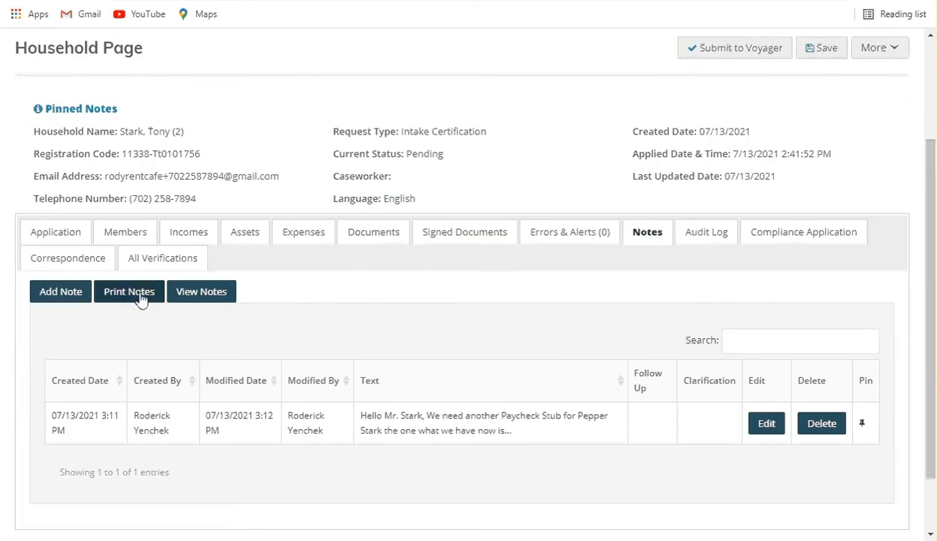
{"action": "left_click", "coordinate": [142, 295]}
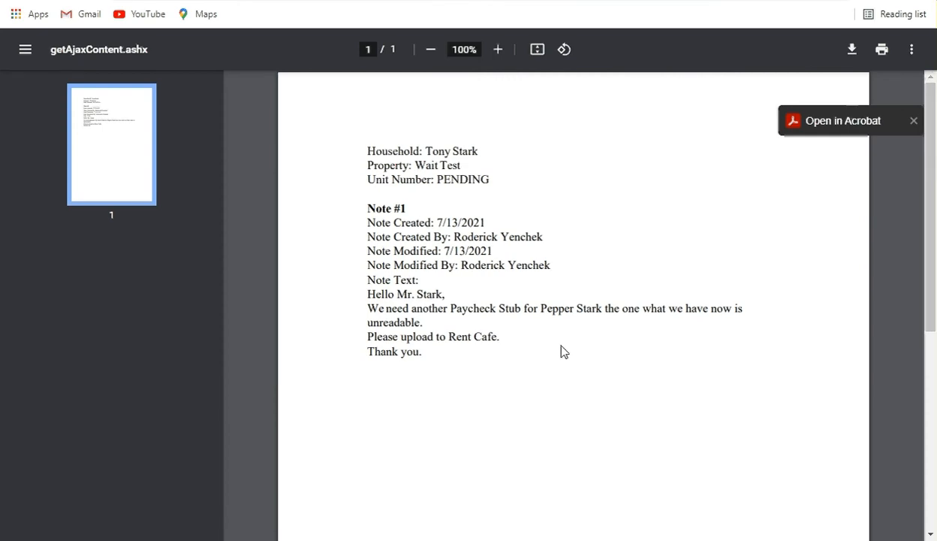
{"action": "scroll", "coordinate": [571, 347], "scroll_direction": "down", "scroll_amount": 5}
{"action": "scroll", "coordinate": [598, 337], "scroll_direction": "up", "scroll_amount": 5}
{"action": "key", "text": "ctrl+w"}
- Read the paycheck stub request in the View All Notes window, try to advance to another note and close the window
{"action": "left_click", "coordinate": [192, 293]}
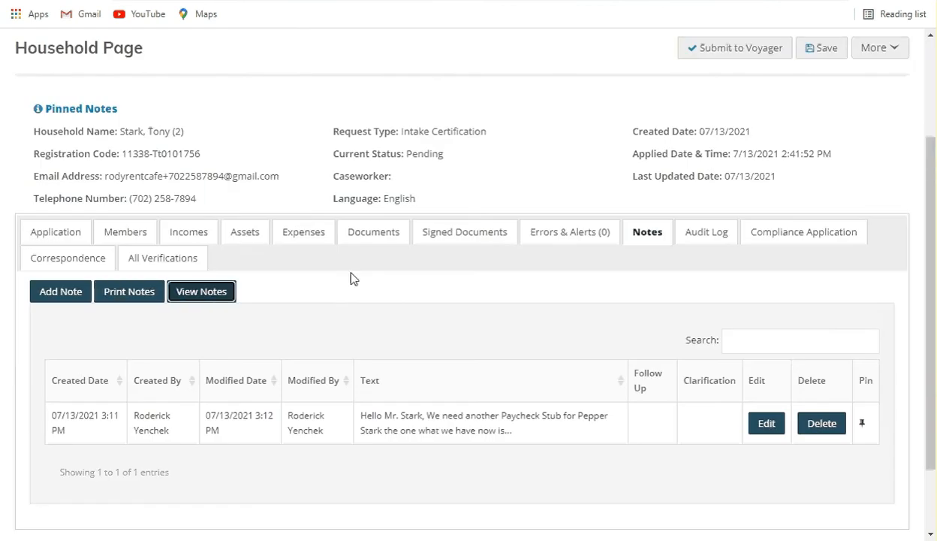
{"action": "scroll", "coordinate": [757, 165], "scroll_direction": "up", "scroll_amount": 2}
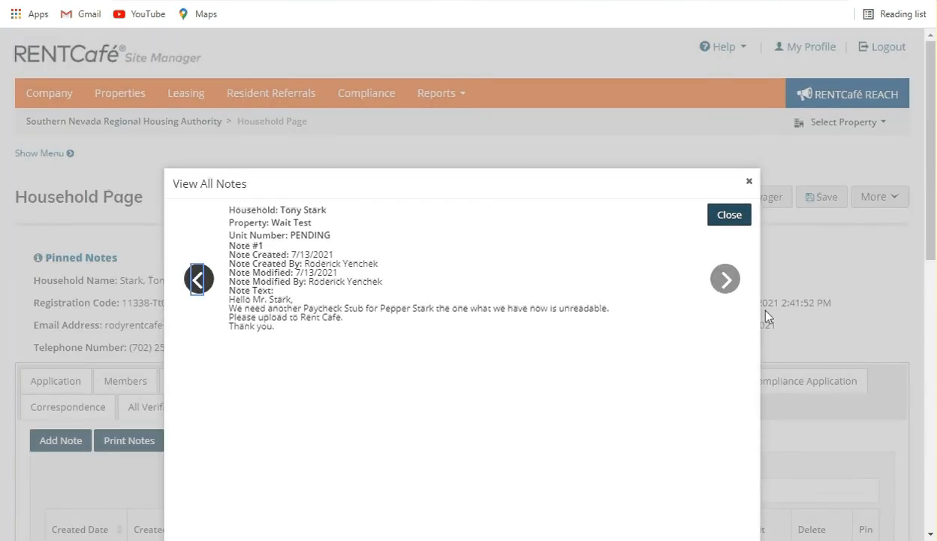
{"action": "left_click", "coordinate": [732, 290]}
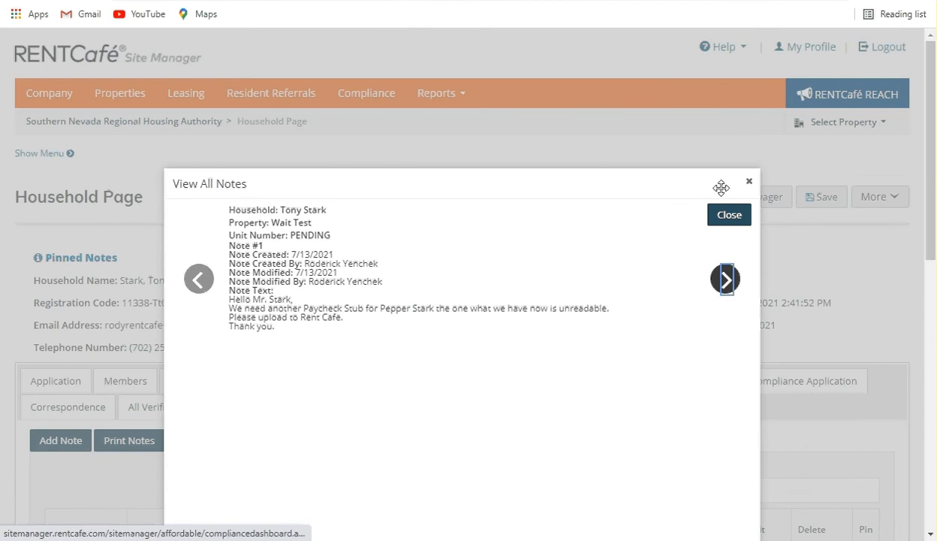
{"action": "left_click", "coordinate": [748, 183]}
{"action": "scroll", "coordinate": [650, 357], "scroll_direction": "down", "scroll_amount": 2}
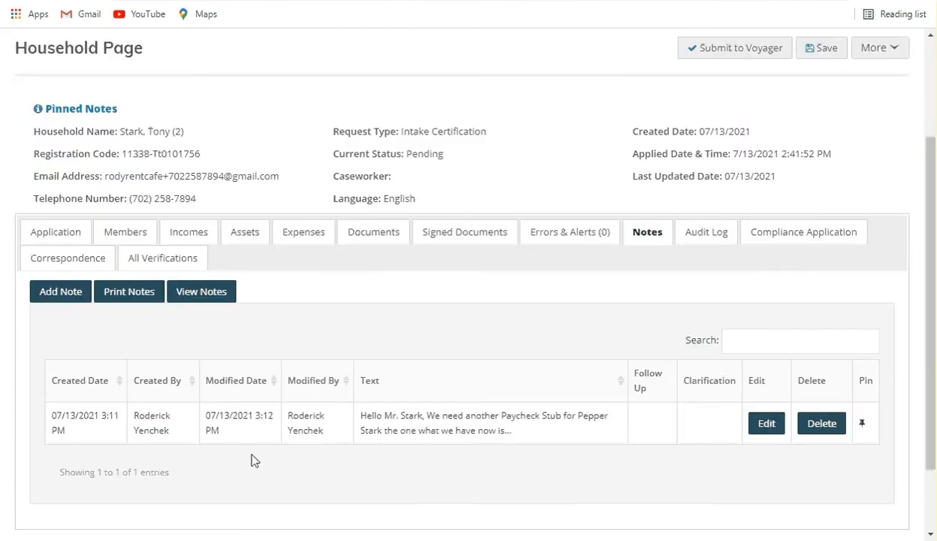
- Open the household's audit log and compare its standard and detailed views, leaving Show Detailed View enabled
{"action": "left_click", "coordinate": [706, 239]}
{"action": "scroll", "coordinate": [647, 308], "scroll_direction": "down", "scroll_amount": 3}
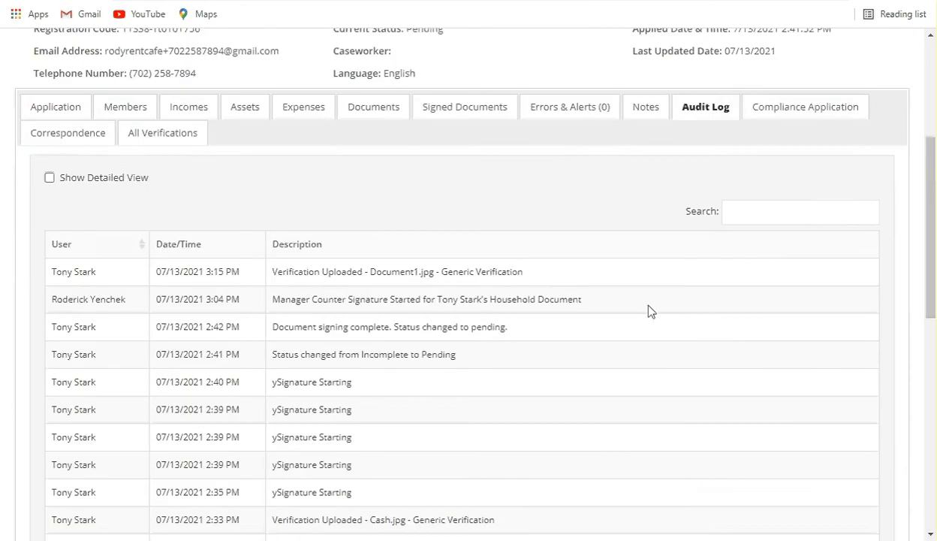
{"action": "scroll", "coordinate": [451, 225], "scroll_direction": "up", "scroll_amount": 1}
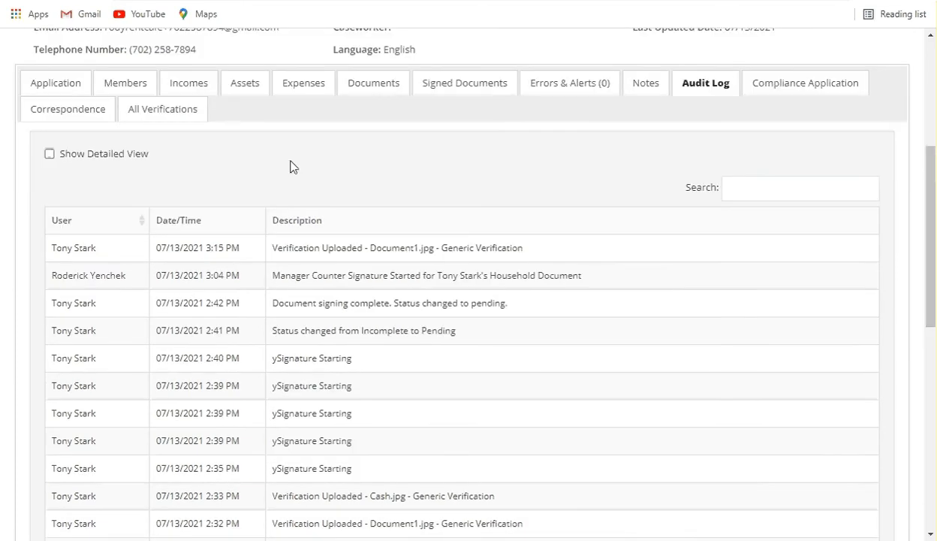
{"action": "left_click", "coordinate": [50, 155]}
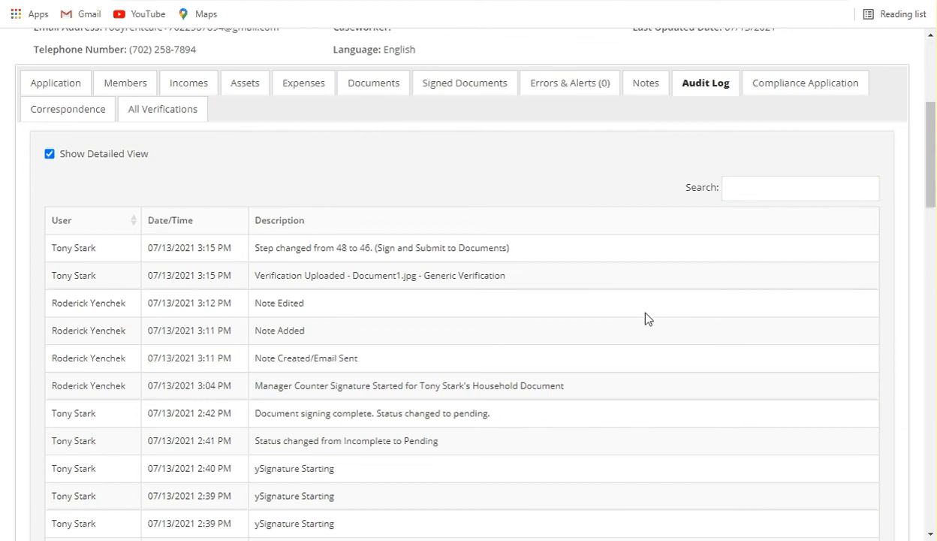
{"action": "mouse_move", "coordinate": [931, 150]}
{"action": "left_mouse_down"}
{"action": "mouse_move", "coordinate": [934, 103]}
{"action": "mouse_move", "coordinate": [934, 139]}
{"action": "left_mouse_up"}
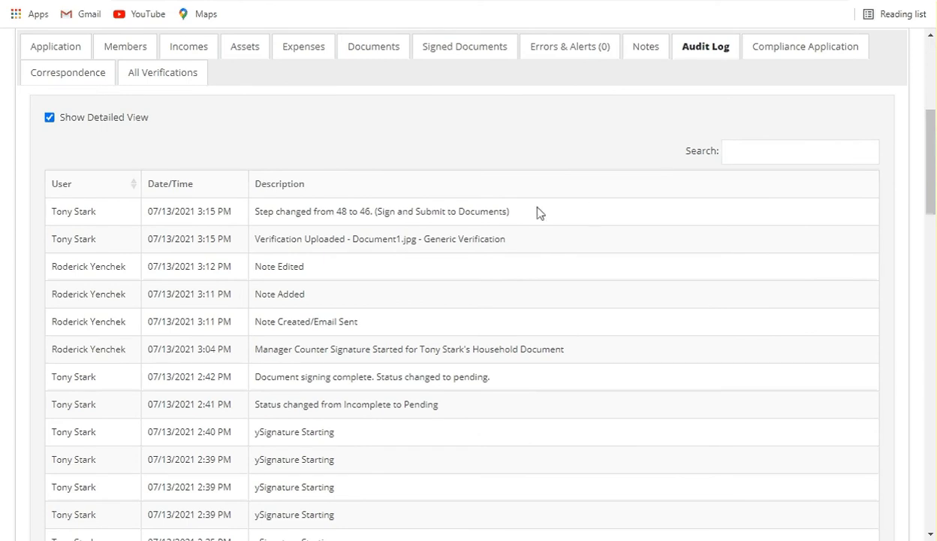
{"action": "left_click", "coordinate": [49, 121]}
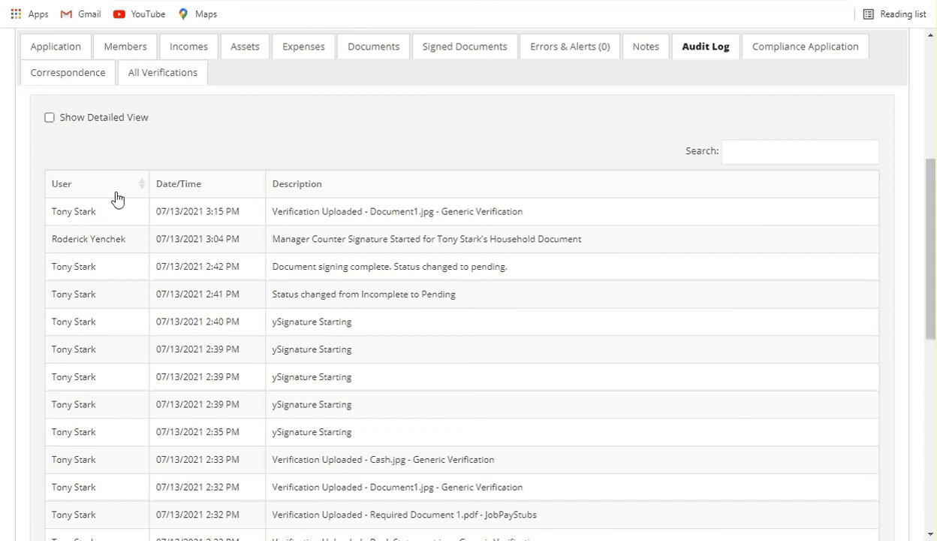
{"action": "left_click", "coordinate": [49, 118]}
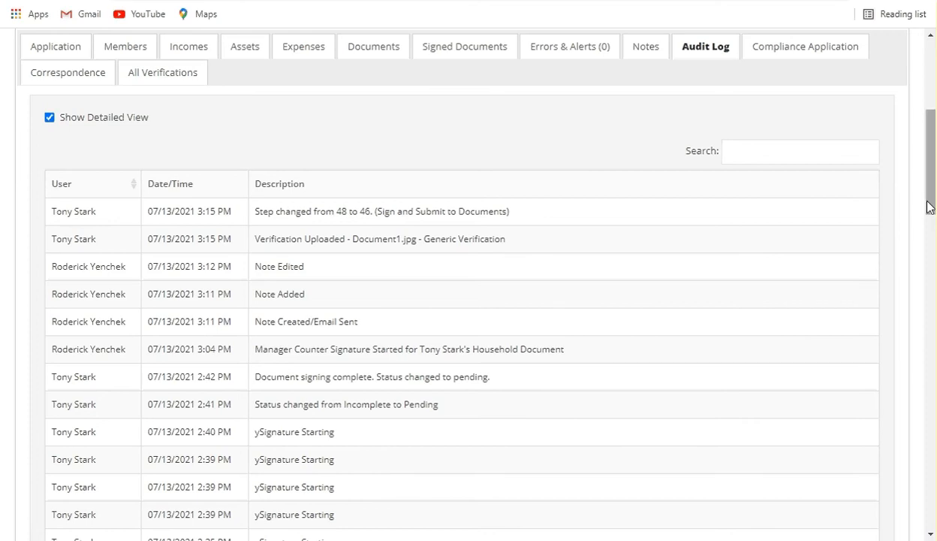
{"action": "left_click_drag", "start_coordinate": [930, 161], "coordinate": [931, 476]}
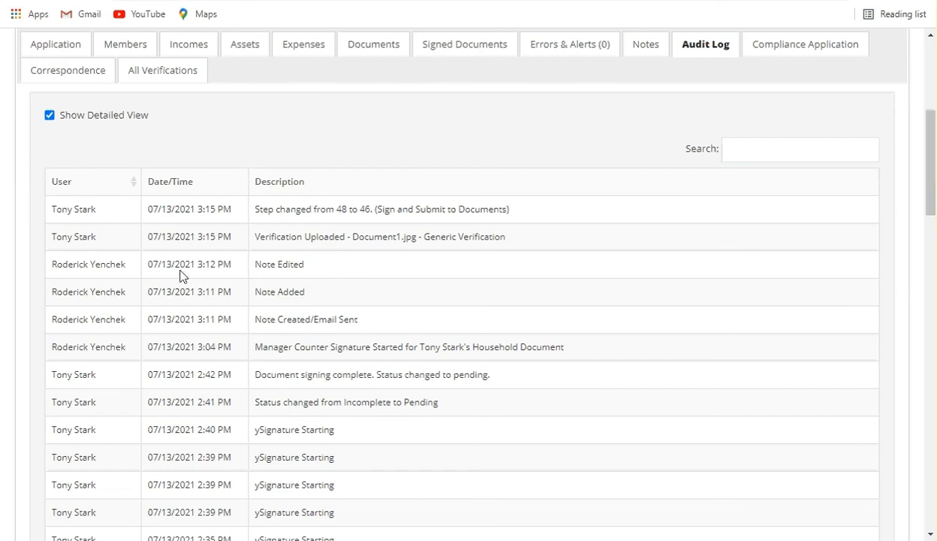
- Check the "Note Edited" and "Verification Uploaded - Document1.jpg - Generic Verification" entries and look over the older audit log history
{"action": "left_click_drag", "start_coordinate": [148, 270], "coordinate": [346, 277]}
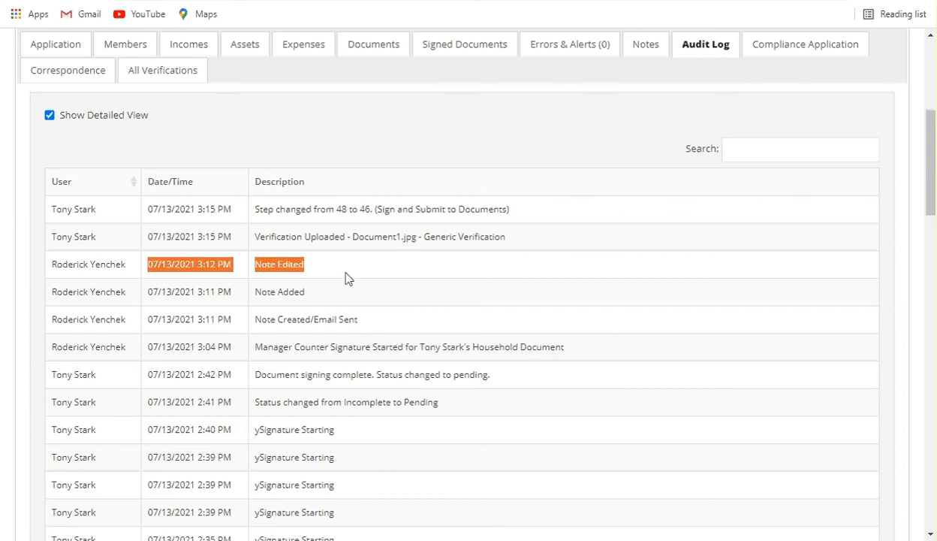
{"action": "left_click", "coordinate": [485, 251]}
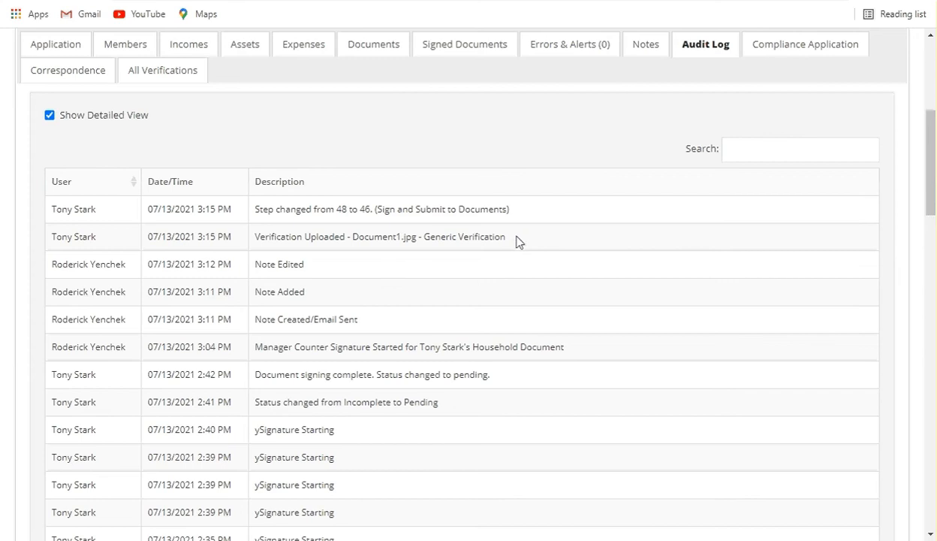
{"action": "left_click_drag", "start_coordinate": [516, 241], "coordinate": [88, 240]}
{"action": "left_click", "coordinate": [522, 300]}
{"action": "left_click_drag", "start_coordinate": [93, 237], "coordinate": [46, 234]}
{"action": "left_click_drag", "start_coordinate": [325, 237], "coordinate": [538, 234]}
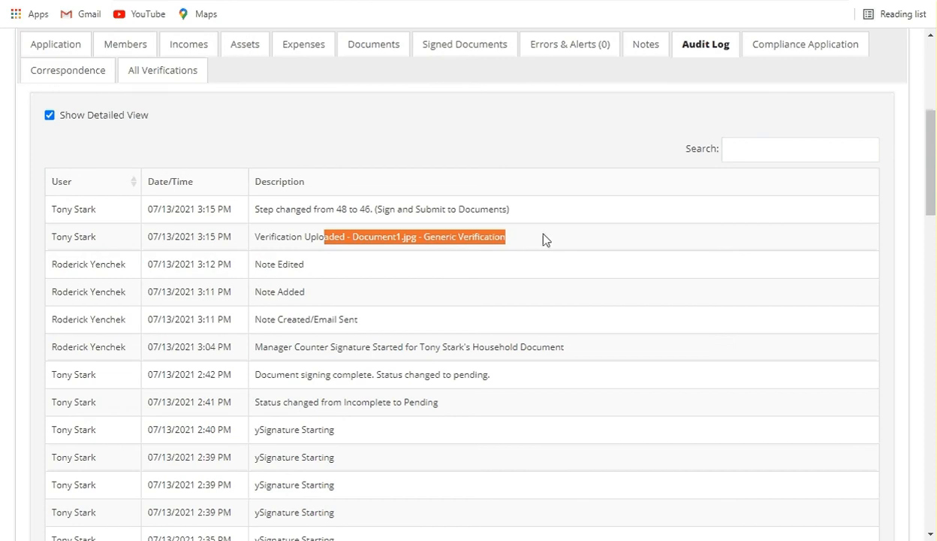
{"action": "left_click", "coordinate": [508, 211]}
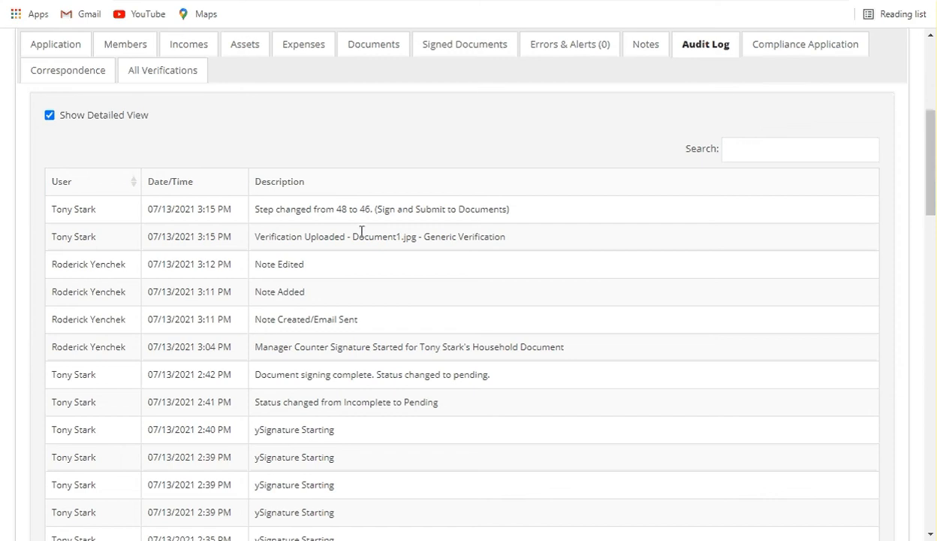
{"action": "left_click_drag", "start_coordinate": [351, 236], "coordinate": [415, 237]}
{"action": "left_click", "coordinate": [536, 216]}
{"action": "scroll", "coordinate": [690, 334], "scroll_direction": "down", "scroll_amount": 10}
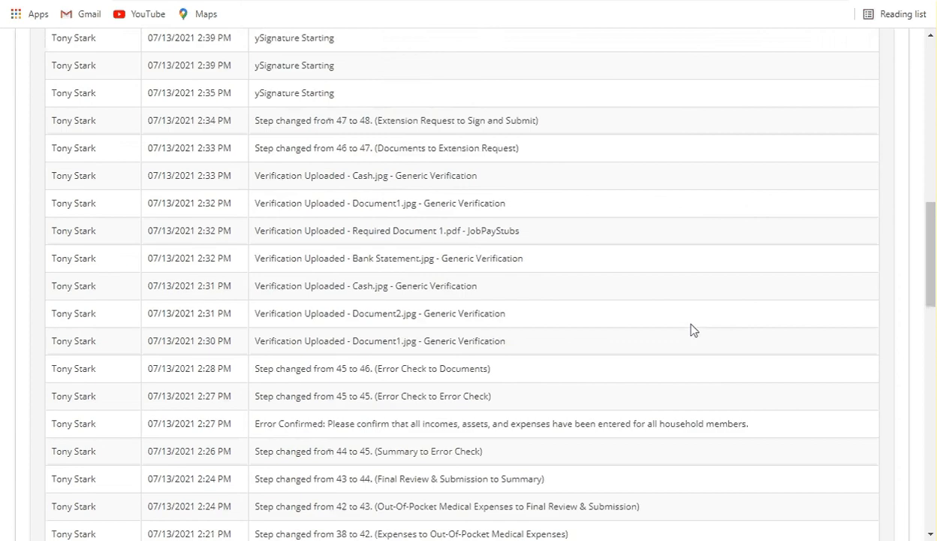
{"action": "scroll", "coordinate": [690, 321], "scroll_direction": "up", "scroll_amount": 15}
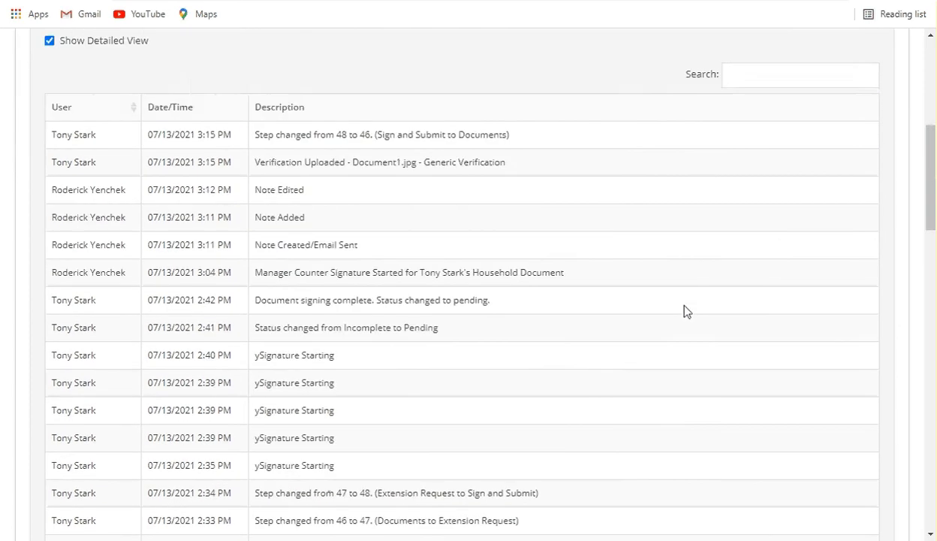
{"action": "scroll", "coordinate": [487, 450], "scroll_direction": "down", "scroll_amount": 1}
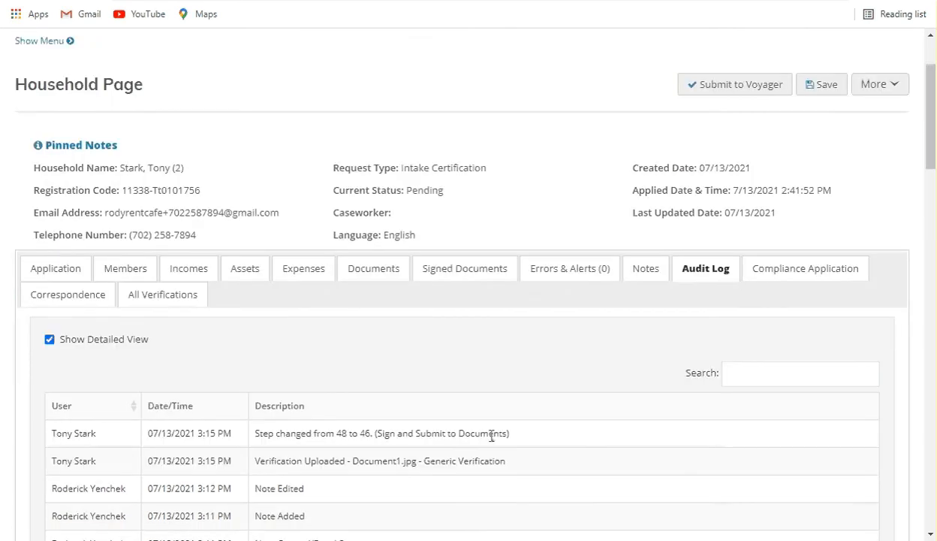
{"action": "scroll", "coordinate": [274, 379], "scroll_direction": "down", "scroll_amount": 1}
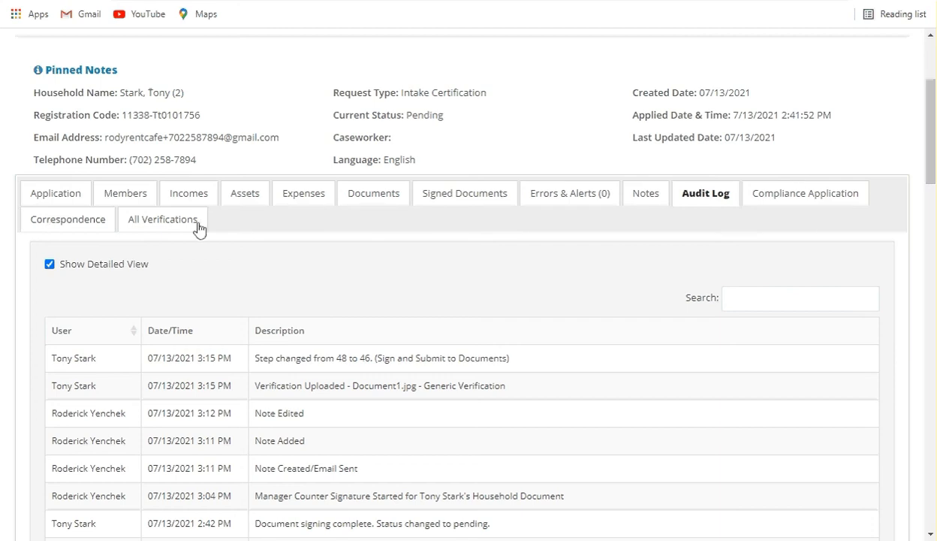
- Open the household's compliance application and go through the language, welcome and current address pages to the household members list
{"action": "left_click", "coordinate": [817, 198]}
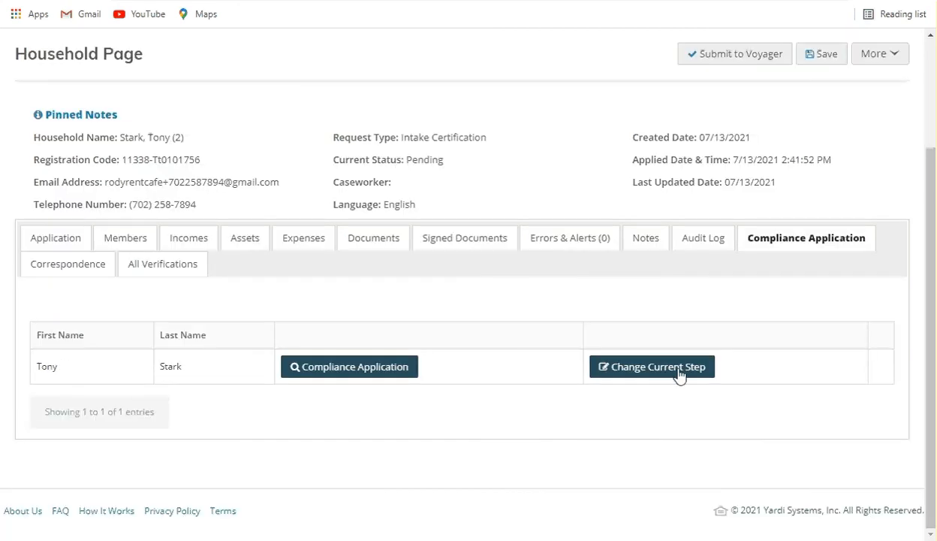
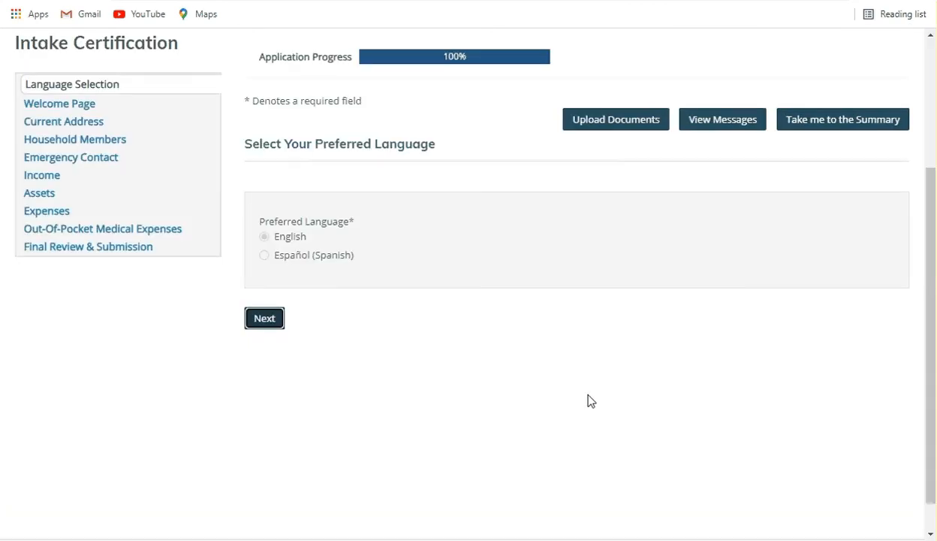
{"action": "scroll", "coordinate": [588, 400], "scroll_direction": "up", "scroll_amount": 1}
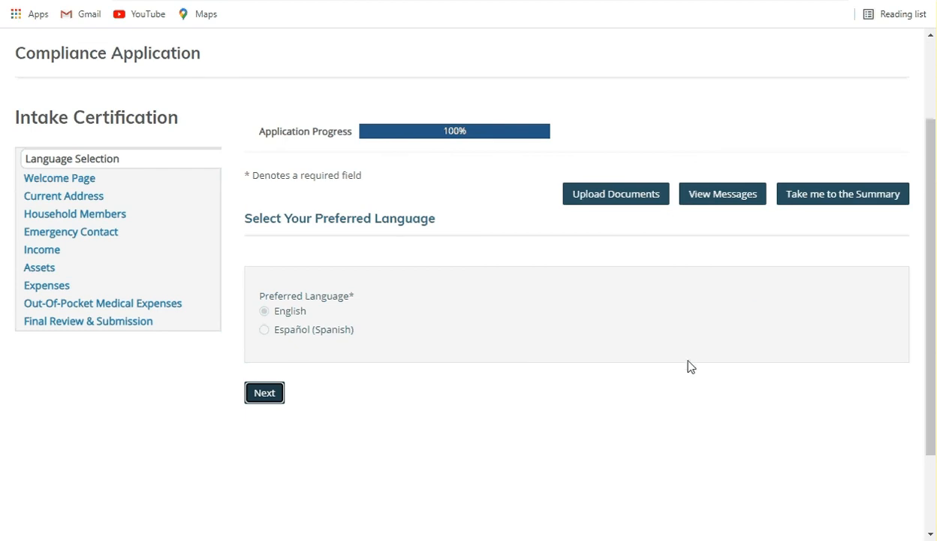
{"action": "scroll", "coordinate": [526, 391], "scroll_direction": "down", "scroll_amount": 1}
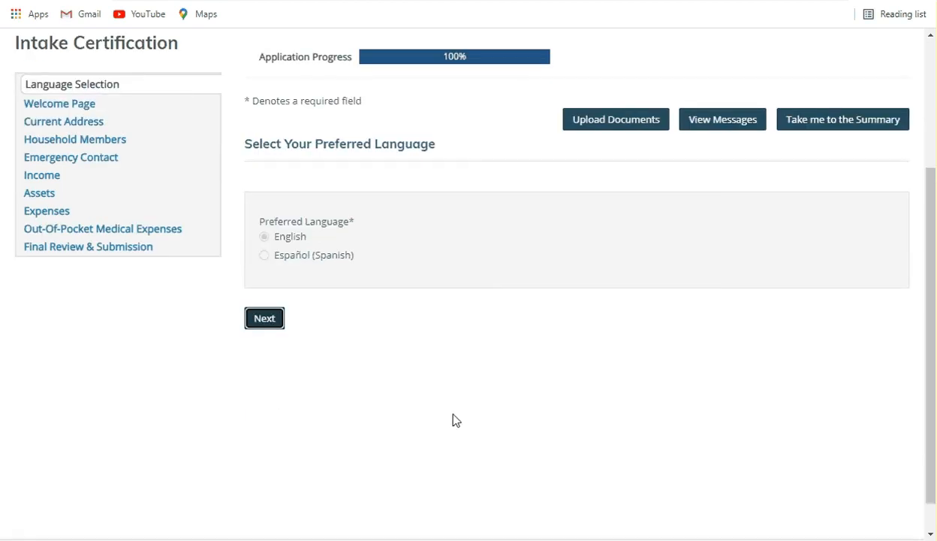
{"action": "key", "text": "Return"}
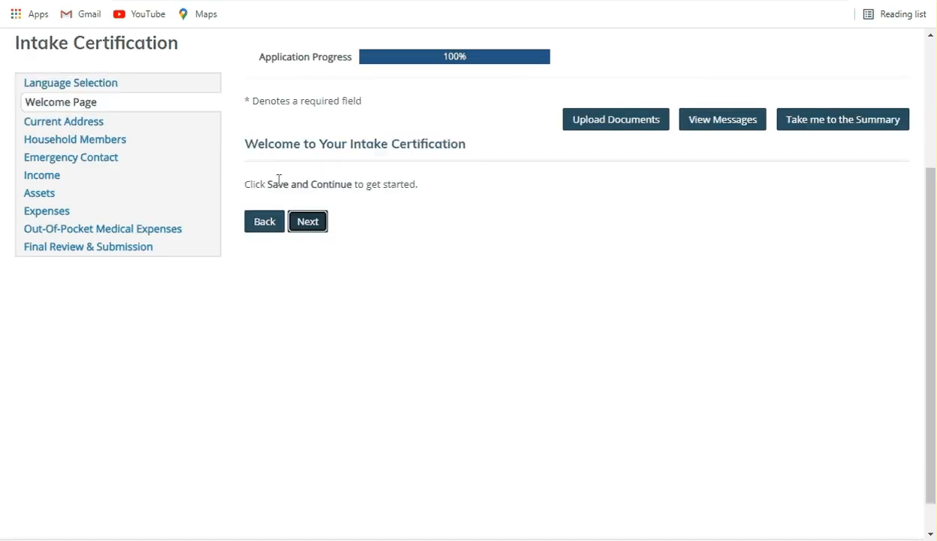
{"action": "left_click", "coordinate": [316, 230]}
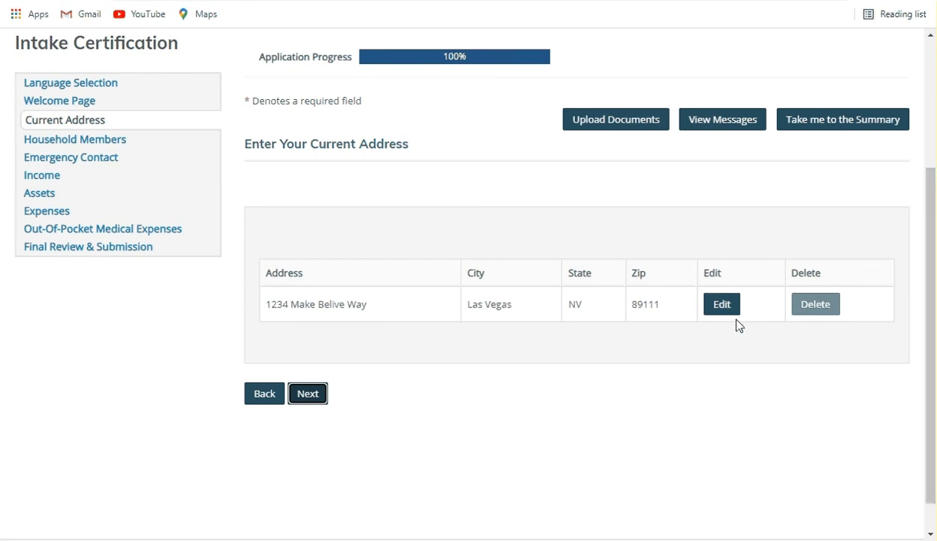
{"action": "left_click", "coordinate": [308, 395]}
{"action": "scroll", "coordinate": [578, 438], "scroll_direction": "down", "scroll_amount": 2}
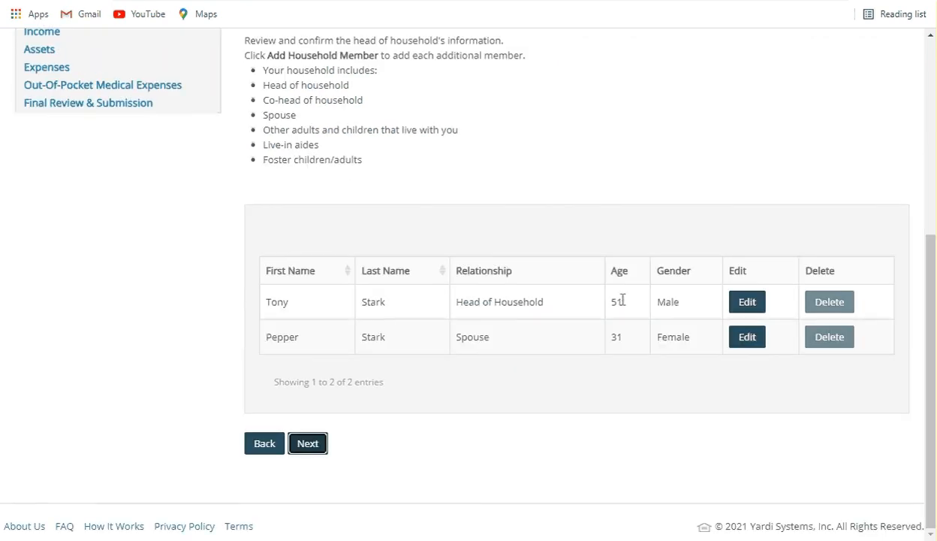
- Look over the household members list and continue to the emergency contact page of the compliance application
{"action": "scroll", "coordinate": [660, 347], "scroll_direction": "up", "scroll_amount": 2}
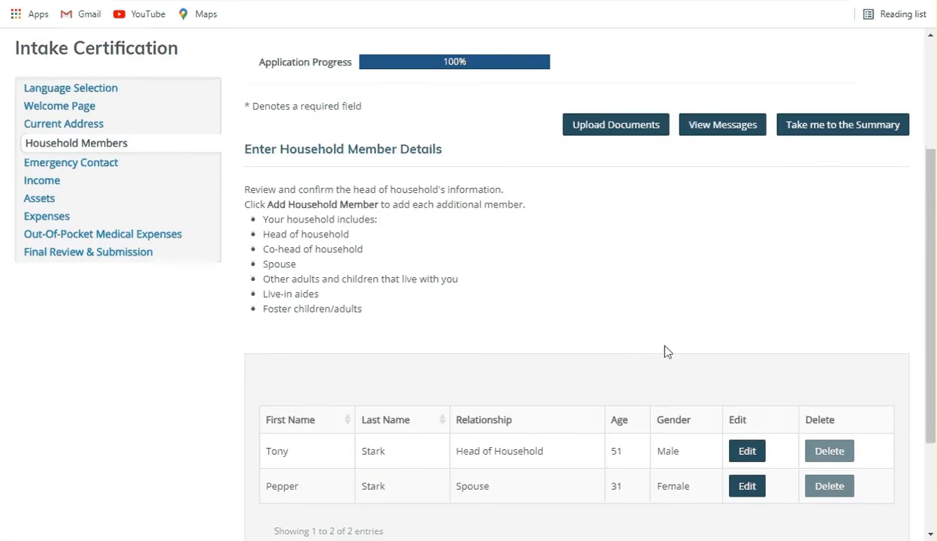
{"action": "scroll", "coordinate": [664, 348], "scroll_direction": "down", "scroll_amount": 1}
{"action": "scroll", "coordinate": [665, 347], "scroll_direction": "down", "scroll_amount": 2}
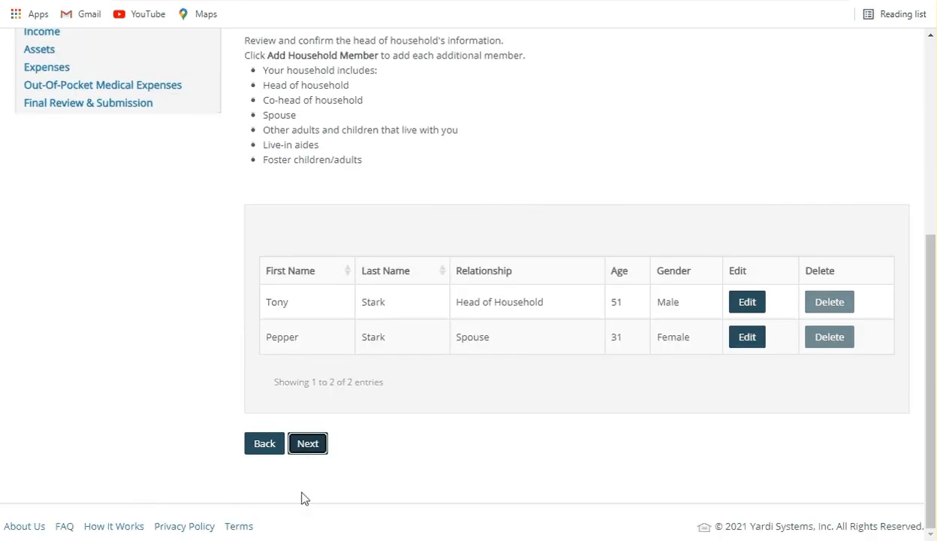
{"action": "left_click", "coordinate": [310, 446]}
{"action": "left_click", "coordinate": [315, 445]}
{"action": "scroll", "coordinate": [450, 376], "scroll_direction": "down", "scroll_amount": 1}
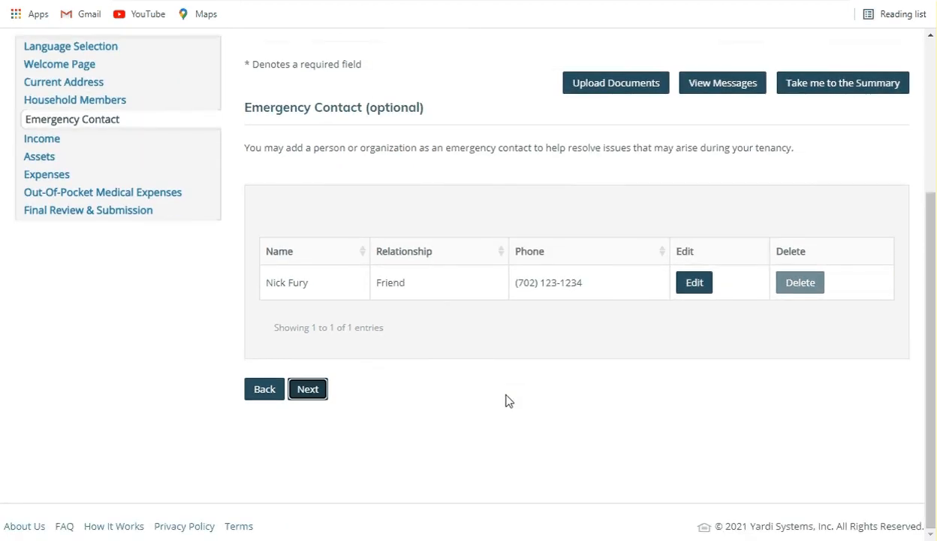
{"action": "scroll", "coordinate": [506, 399], "scroll_direction": "up", "scroll_amount": 2}
{"action": "scroll", "coordinate": [506, 398], "scroll_direction": "down", "scroll_amount": 1}
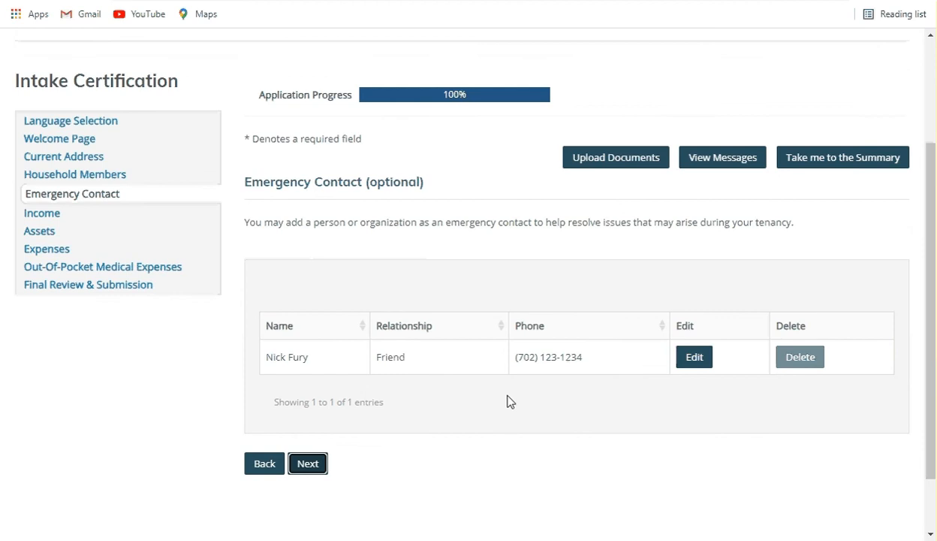
- Go through the income source questions and continue to the Employment Income page
{"action": "left_click", "coordinate": [325, 466]}
{"action": "scroll", "coordinate": [612, 461], "scroll_direction": "down", "scroll_amount": 1}
{"action": "scroll", "coordinate": [626, 447], "scroll_direction": "down", "scroll_amount": 3}
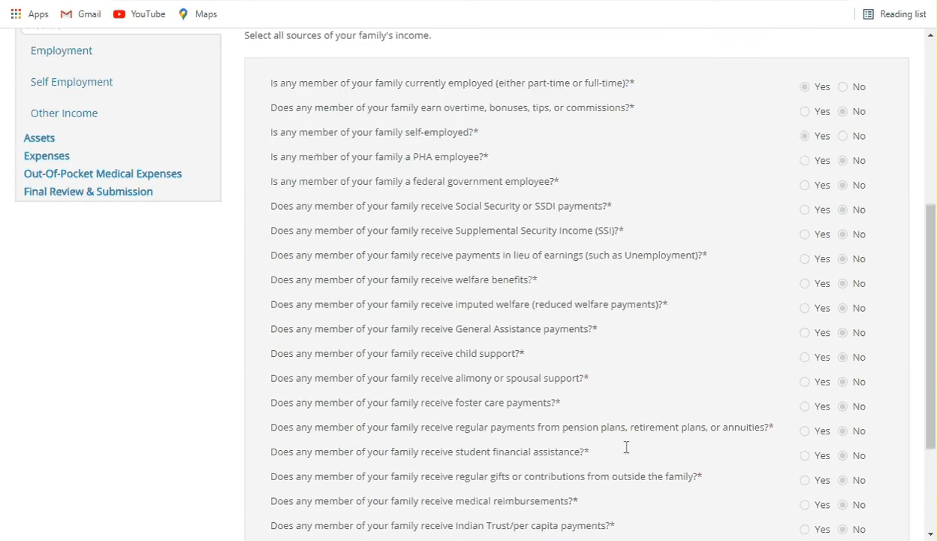
{"action": "scroll", "coordinate": [626, 447], "scroll_direction": "down", "scroll_amount": 3}
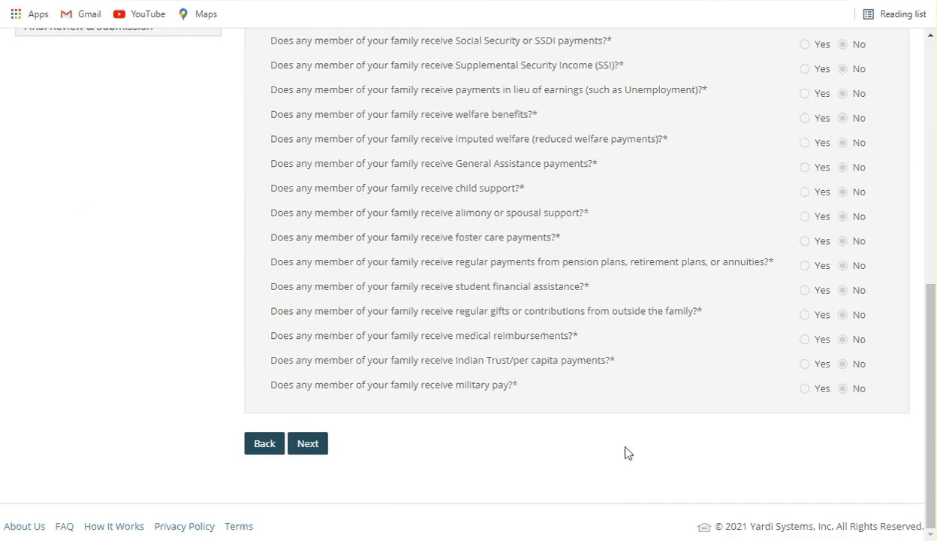
{"action": "left_click", "coordinate": [318, 443]}
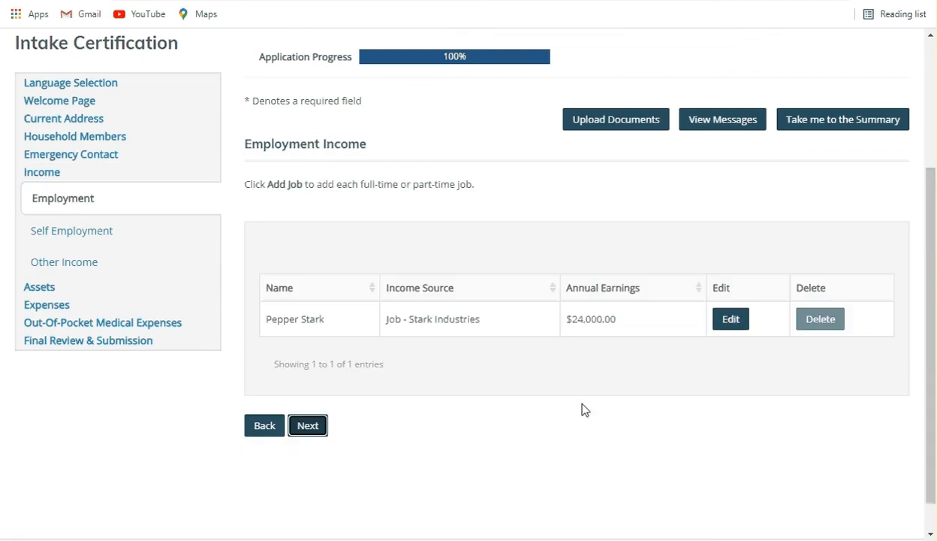
- Return to the Household Page and bring up its Compliance Application section
{"action": "scroll", "coordinate": [580, 174], "scroll_direction": "up", "scroll_amount": 3}
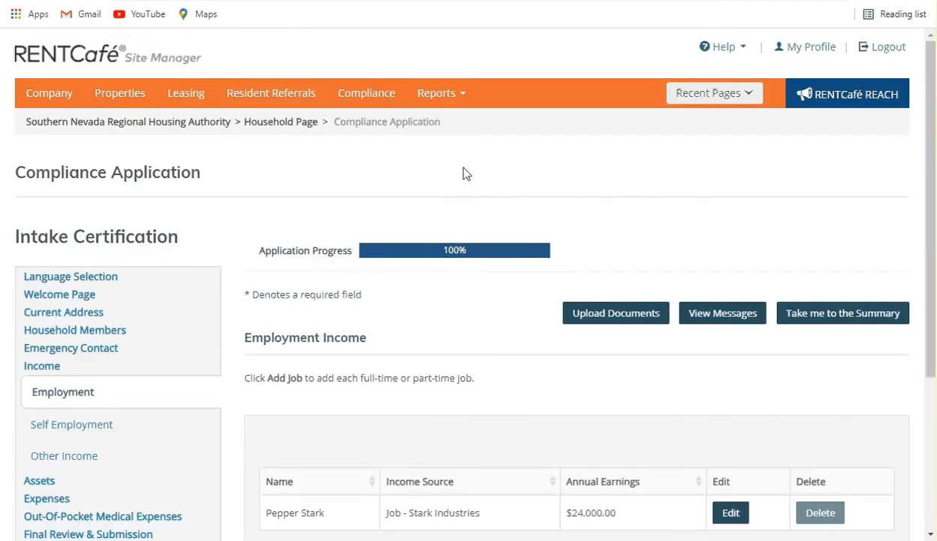
{"action": "left_click", "coordinate": [285, 125]}
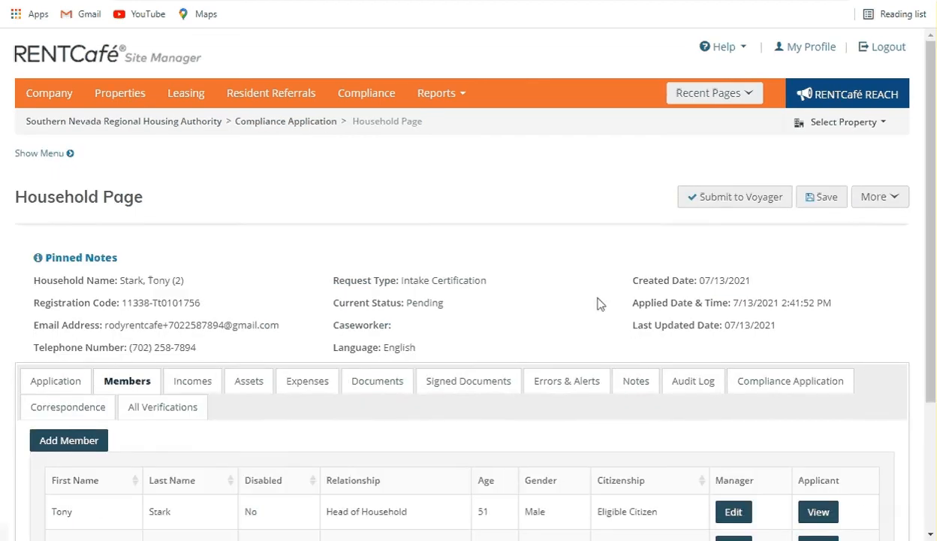
{"action": "scroll", "coordinate": [601, 303], "scroll_direction": "down", "scroll_amount": 3}
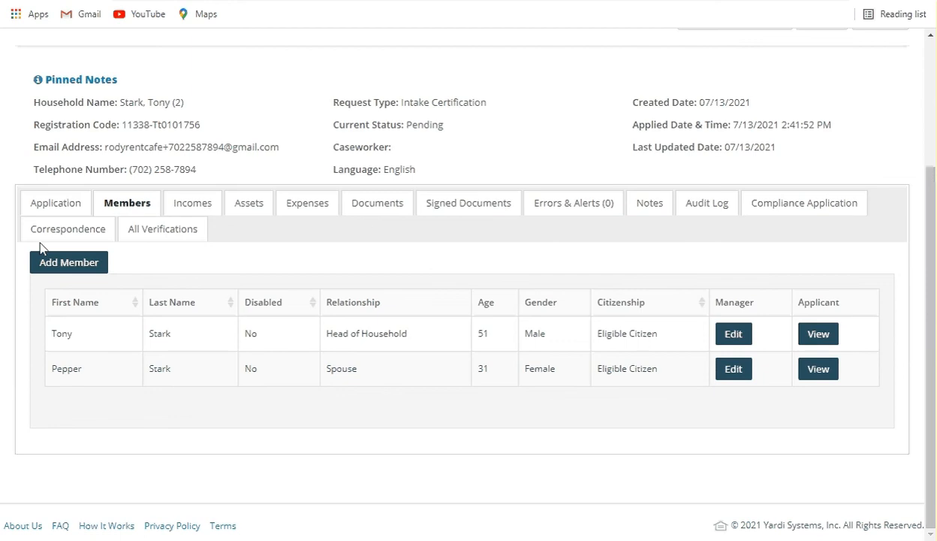
{"action": "left_click", "coordinate": [764, 210]}
{"action": "scroll", "coordinate": [617, 421], "scroll_direction": "down", "scroll_amount": 2}
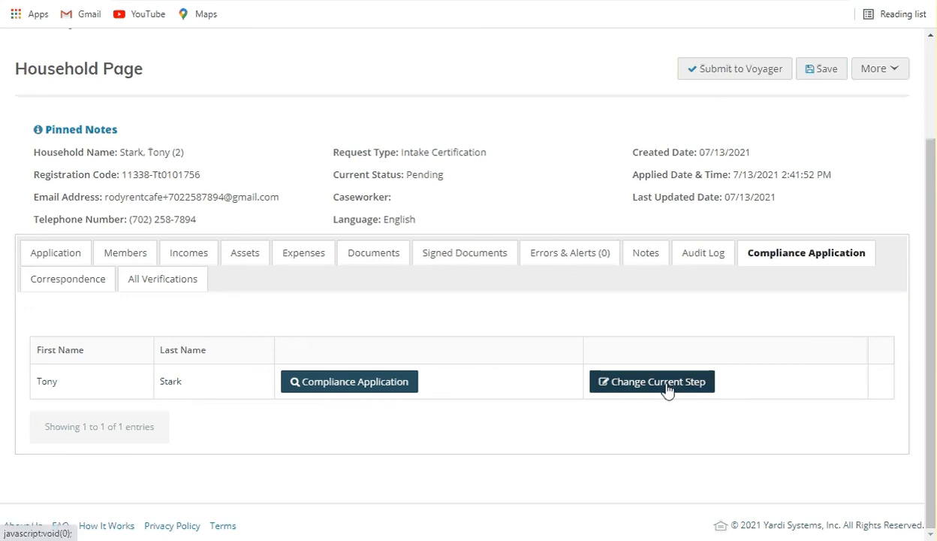
- Look through the available application steps, set the applicant's current step to 44 - Summary and save it
{"action": "left_click", "coordinate": [704, 384]}
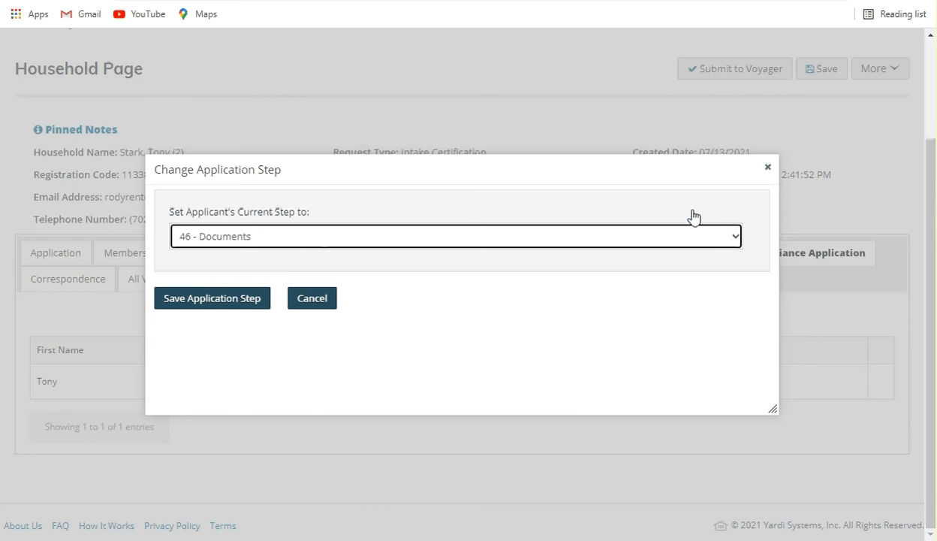
{"action": "left_click", "coordinate": [697, 236]}
{"action": "scroll", "coordinate": [664, 272], "scroll_direction": "up", "scroll_amount": 1}
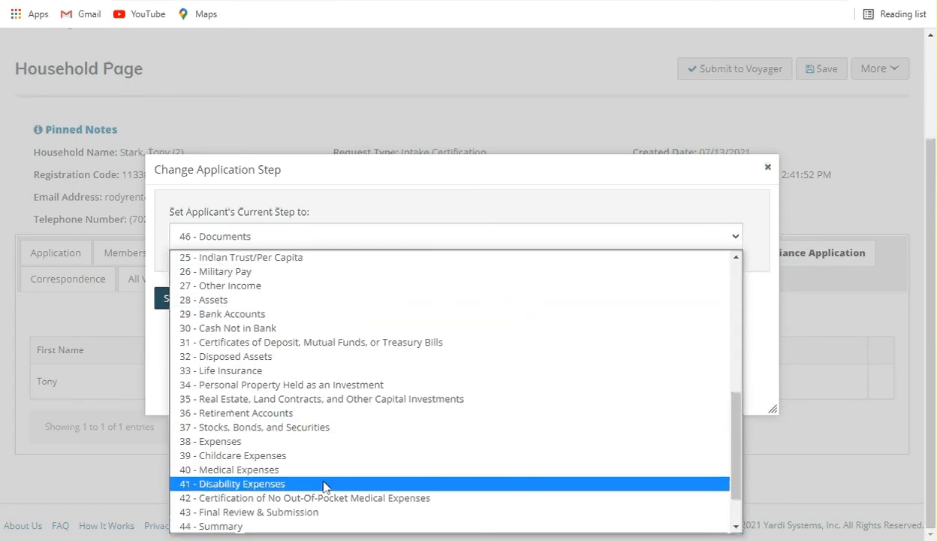
{"action": "scroll", "coordinate": [364, 442], "scroll_direction": "down", "scroll_amount": 2}
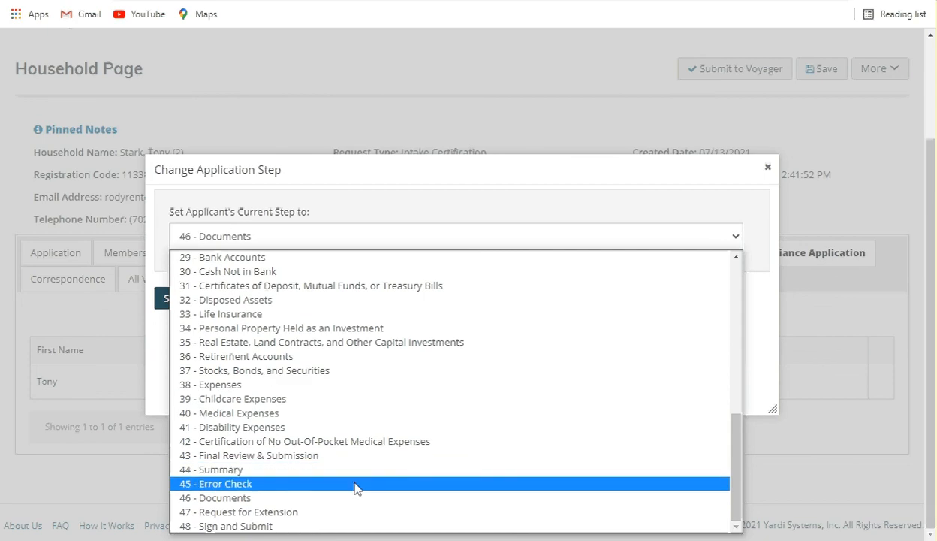
{"action": "left_click", "coordinate": [357, 497]}
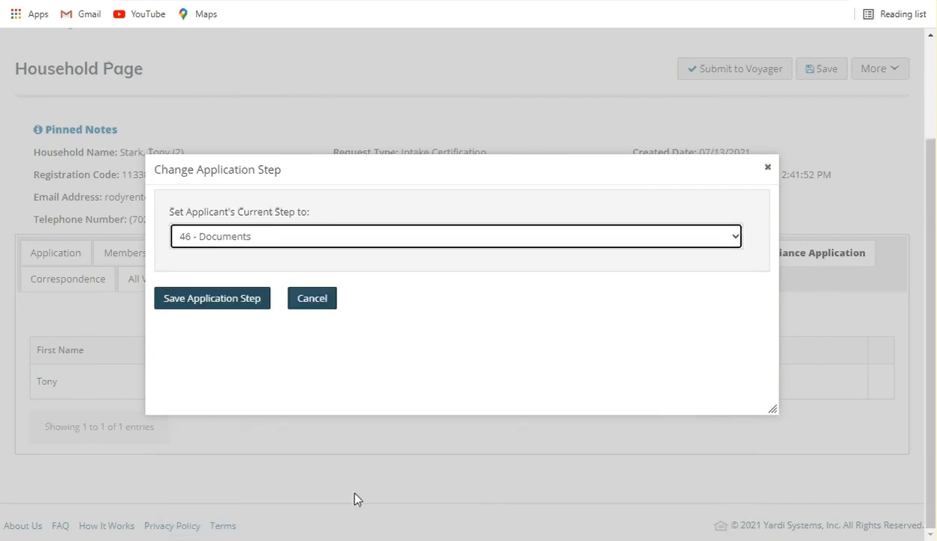
{"action": "left_click", "coordinate": [355, 242]}
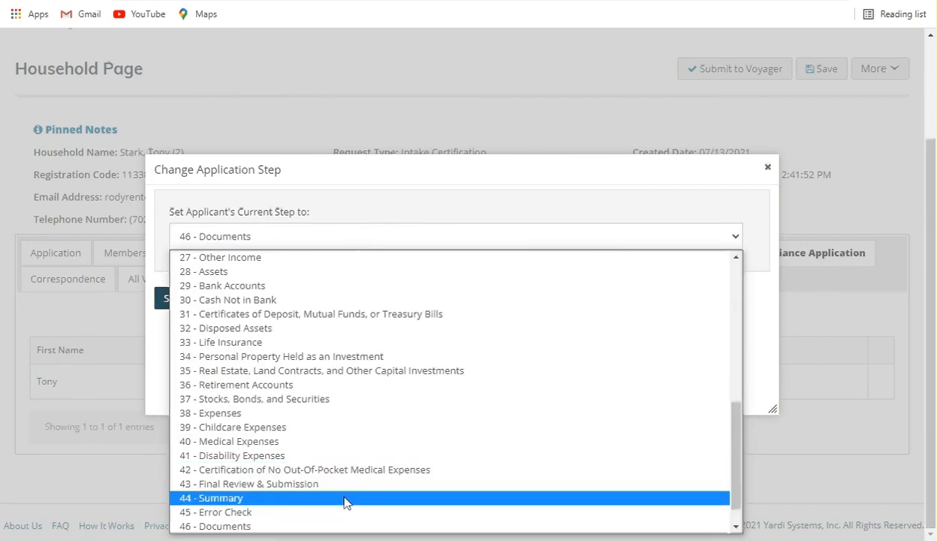
{"action": "left_click", "coordinate": [344, 498]}
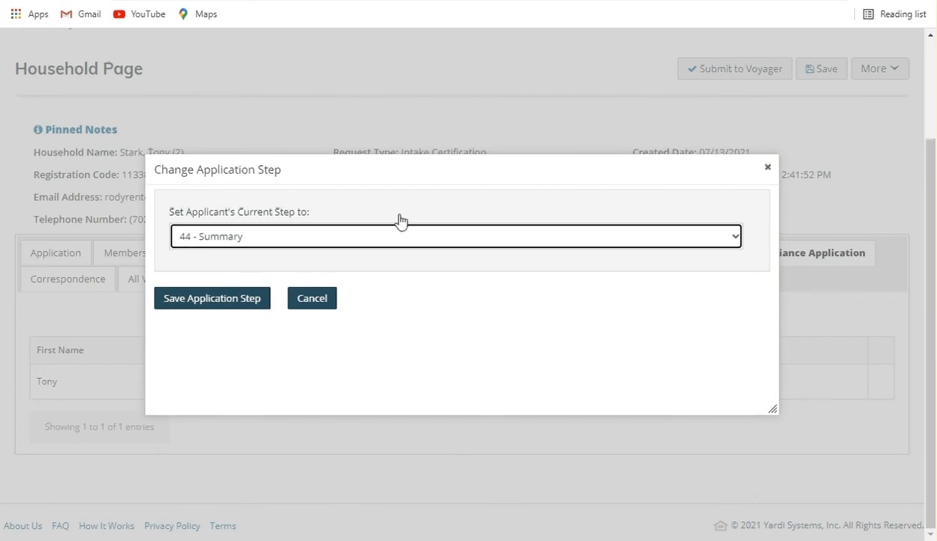
{"action": "left_click", "coordinate": [235, 299]}
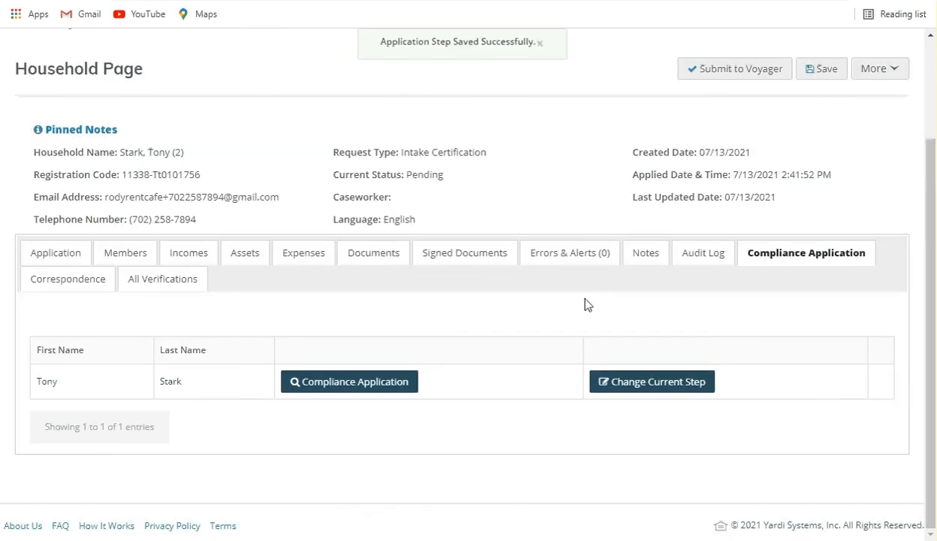
- Open the applicant's compliance application, look at its language selection page and return to the Household Page
{"action": "left_click", "coordinate": [383, 389]}
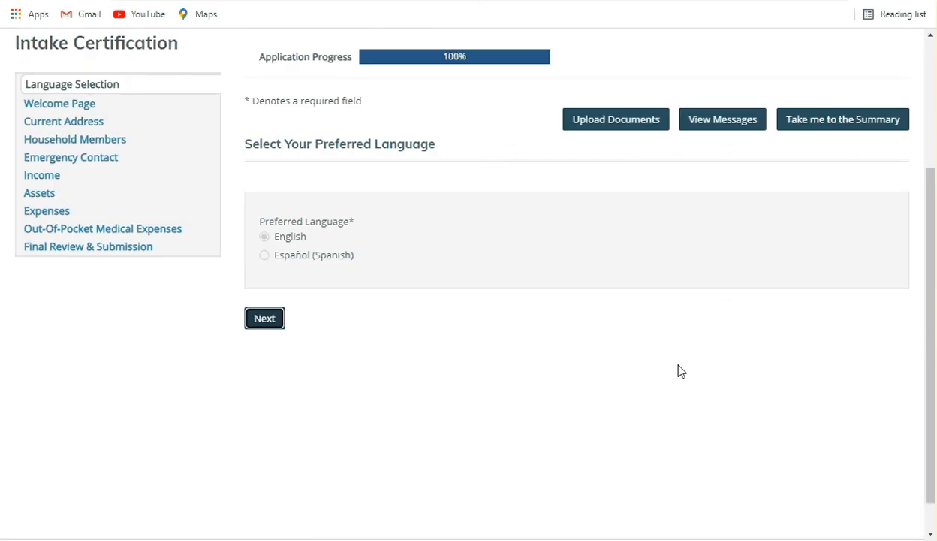
{"action": "scroll", "coordinate": [680, 364], "scroll_direction": "up", "scroll_amount": 3}
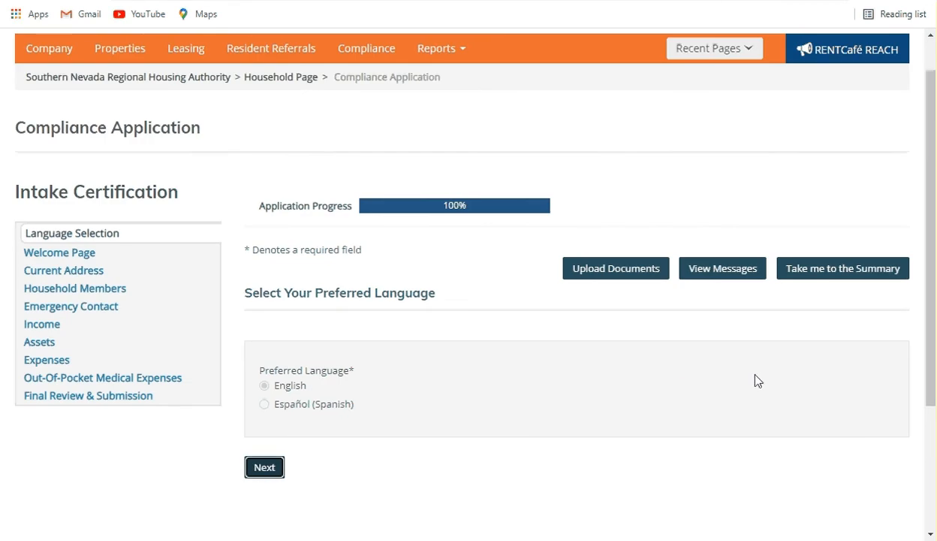
{"action": "left_click", "coordinate": [276, 78]}
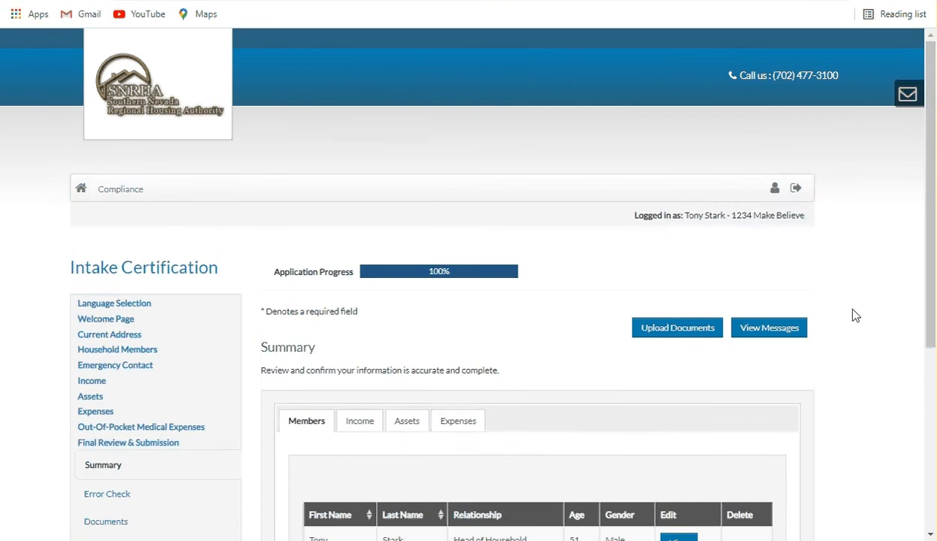
- Review the Summary page of the intake certification in the applicant portal, including the members table, certification statement and list of application sections
{"action": "scroll", "coordinate": [854, 314], "scroll_direction": "down", "scroll_amount": 2}
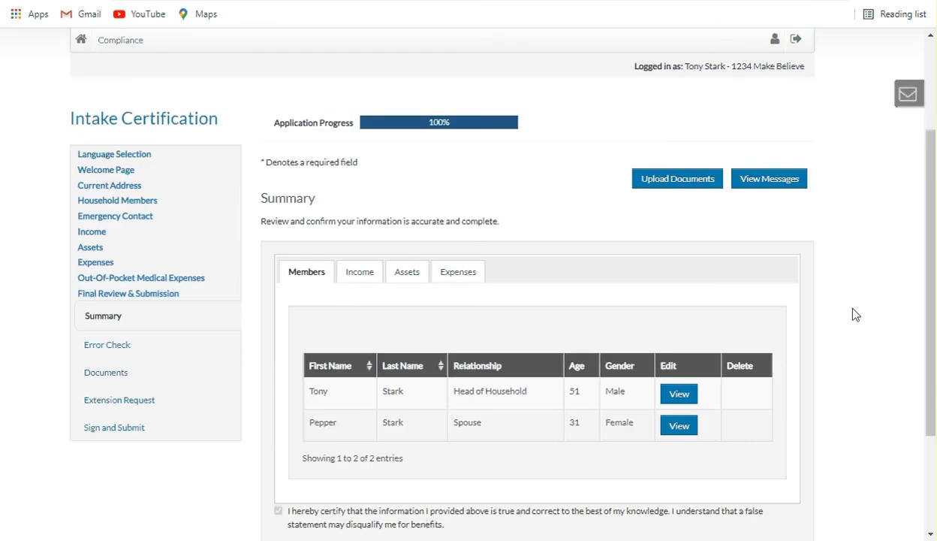
{"action": "scroll", "coordinate": [855, 314], "scroll_direction": "down", "scroll_amount": 1}
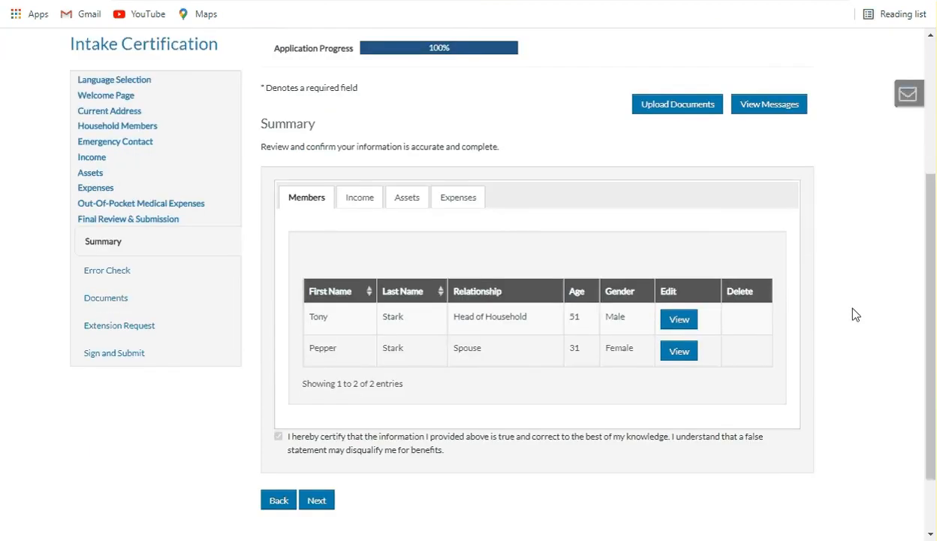
{"action": "scroll", "coordinate": [854, 314], "scroll_direction": "up", "scroll_amount": 1}
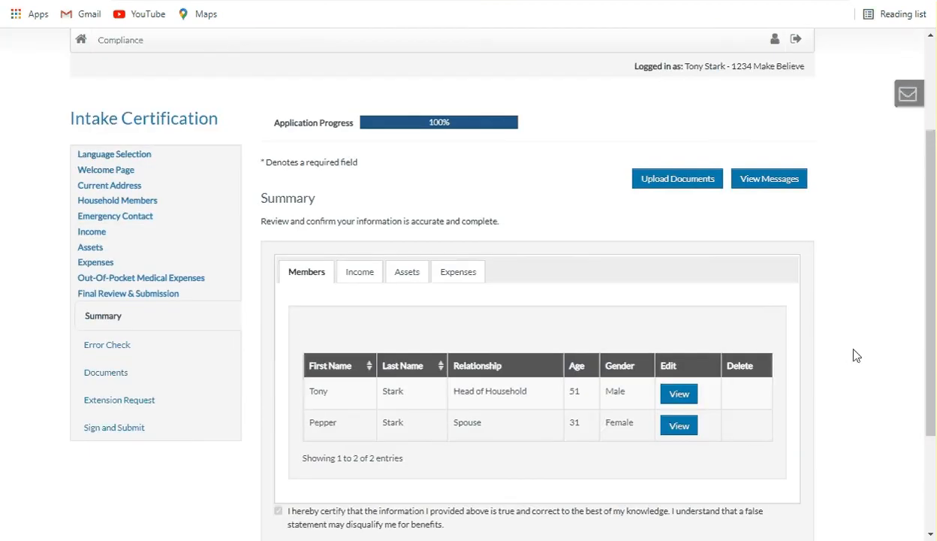
{"action": "scroll", "coordinate": [857, 353], "scroll_direction": "up", "scroll_amount": 1}
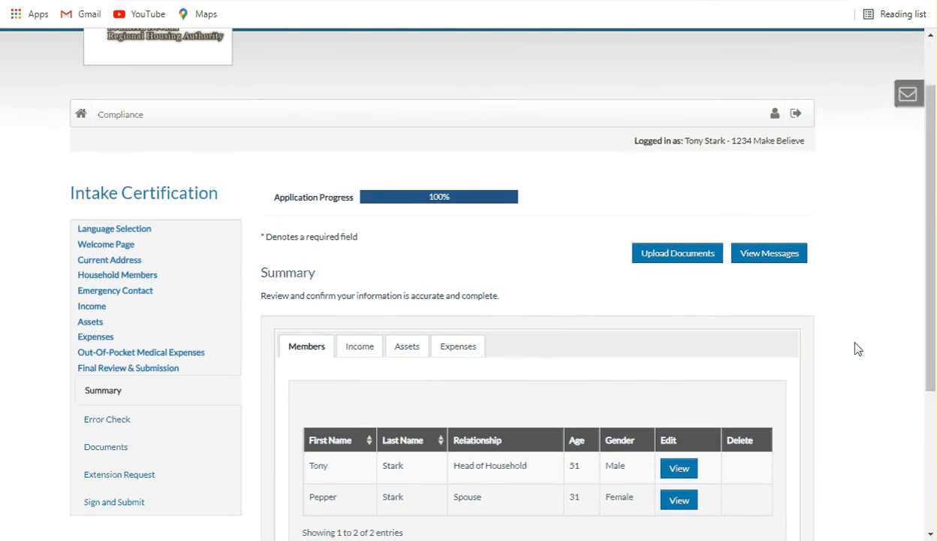
{"action": "scroll", "coordinate": [857, 347], "scroll_direction": "down", "scroll_amount": 1}
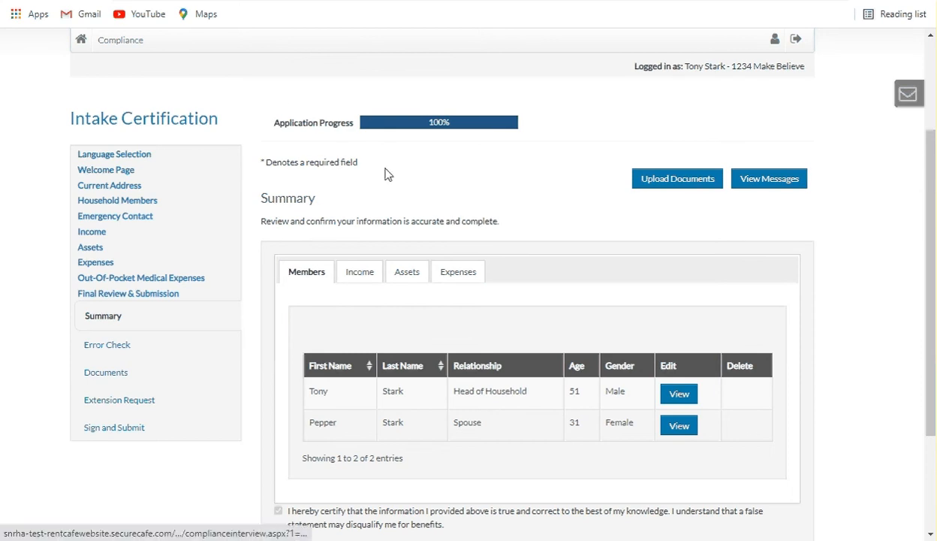
{"action": "scroll", "coordinate": [409, 244], "scroll_direction": "down", "scroll_amount": 1}
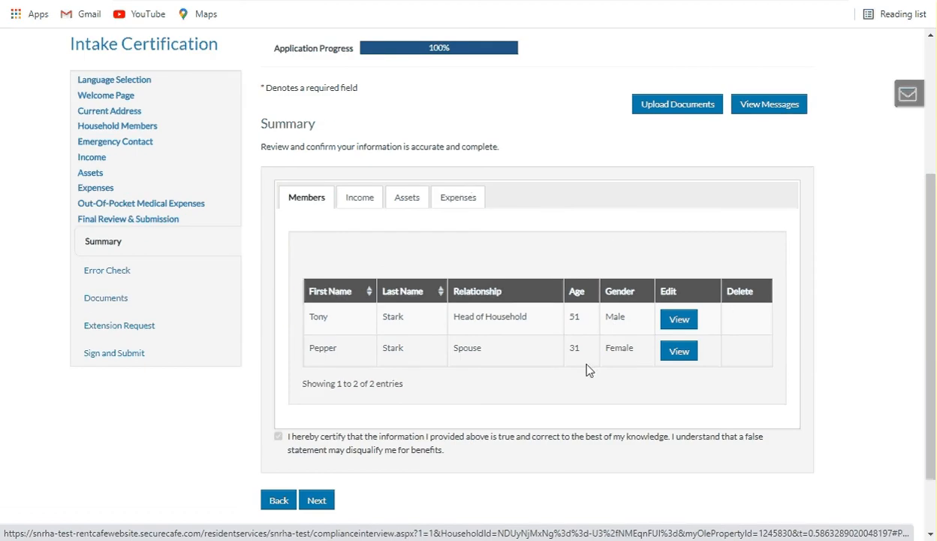
{"action": "scroll", "coordinate": [526, 330], "scroll_direction": "up", "scroll_amount": 1}
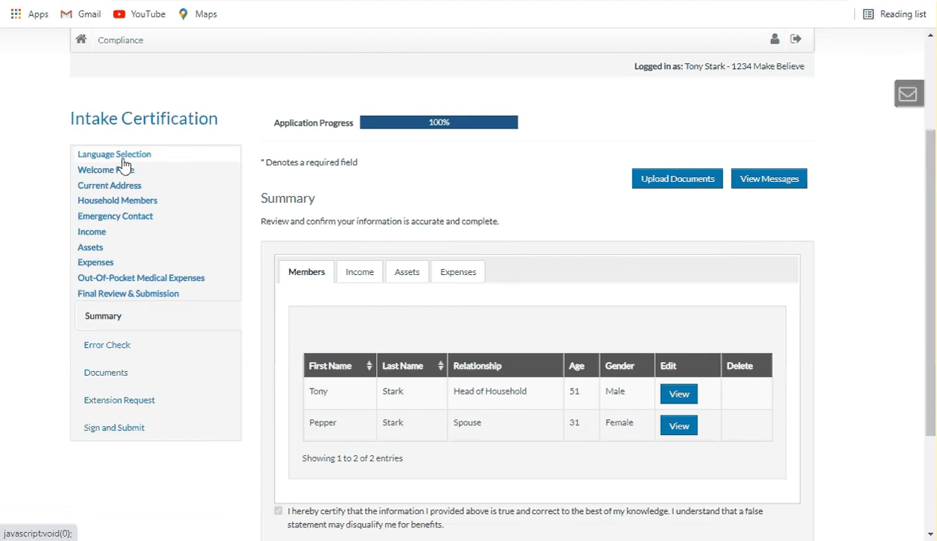
- Open the Sign and Submit page in the applicant portal and go back to the Income questions
{"action": "left_click", "coordinate": [112, 427]}
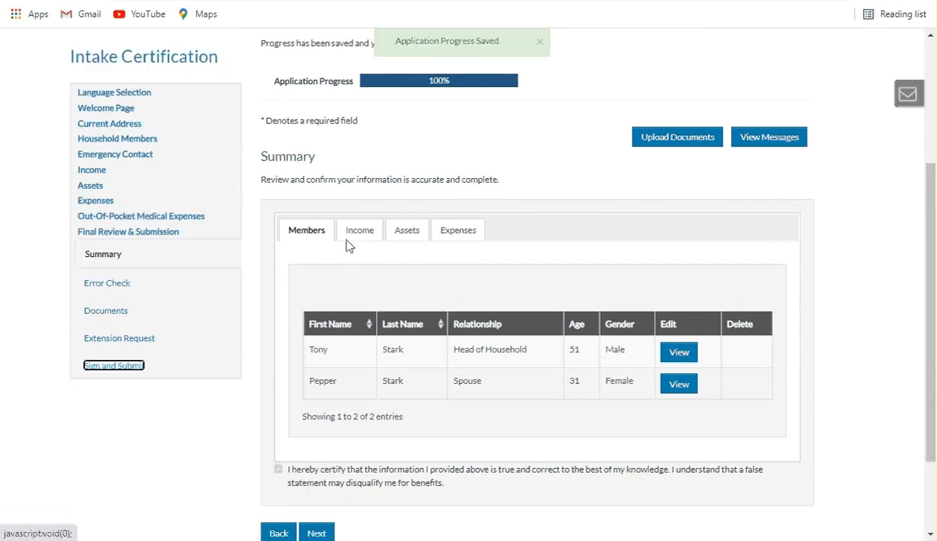
{"action": "left_click", "coordinate": [96, 170]}
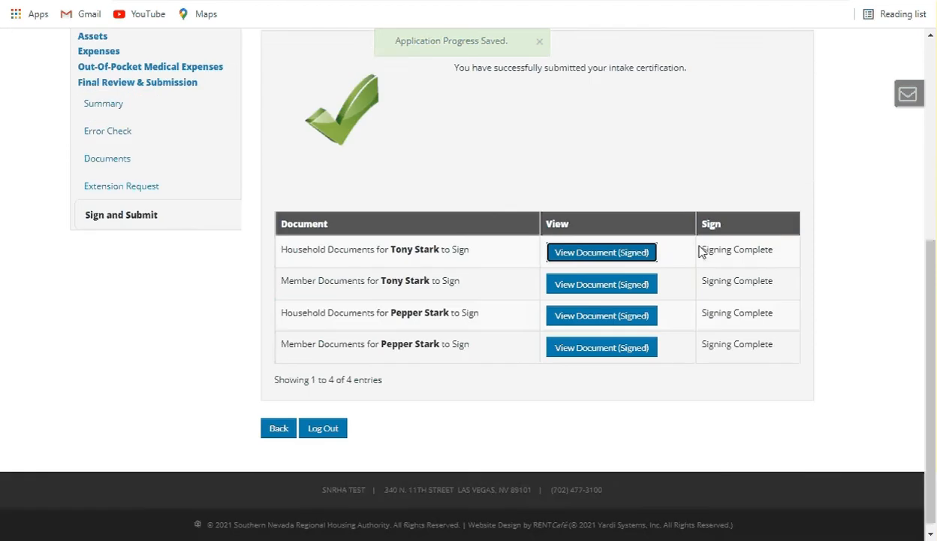
{"action": "scroll", "coordinate": [699, 251], "scroll_direction": "up", "scroll_amount": 1}
{"action": "left_click", "coordinate": [92, 88]}
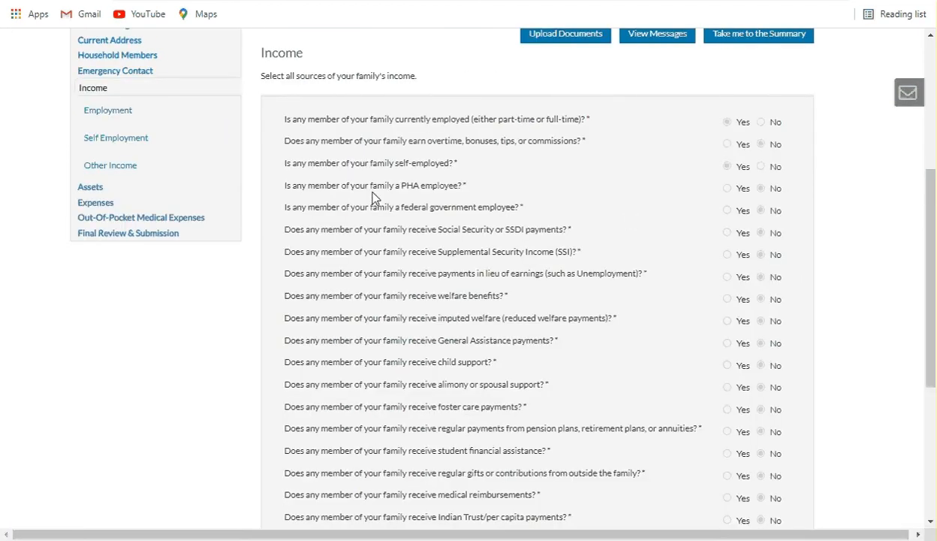
- Go to Final Review & Submission, reopen the Sign and Submit page and look over the household's signed documents
{"action": "left_click", "coordinate": [122, 238]}
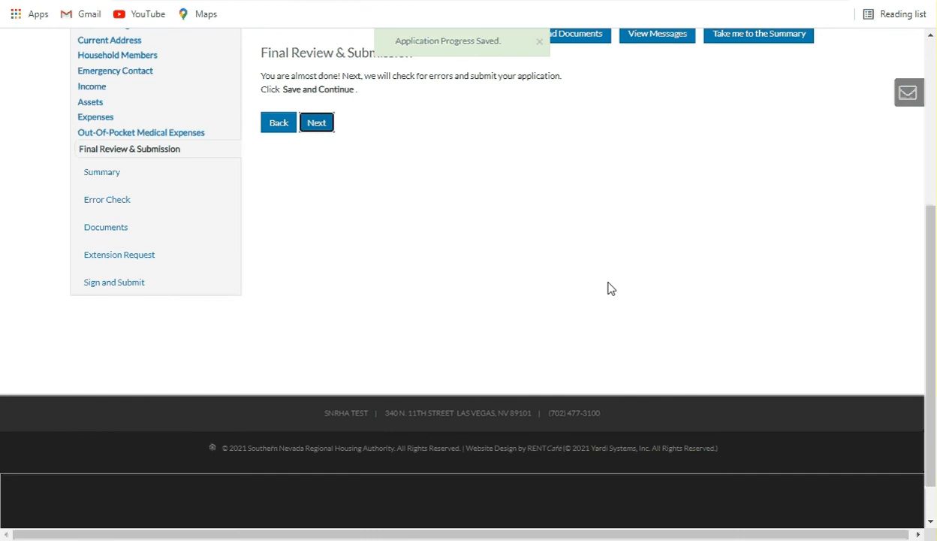
{"action": "scroll", "coordinate": [615, 293], "scroll_direction": "up", "scroll_amount": 3}
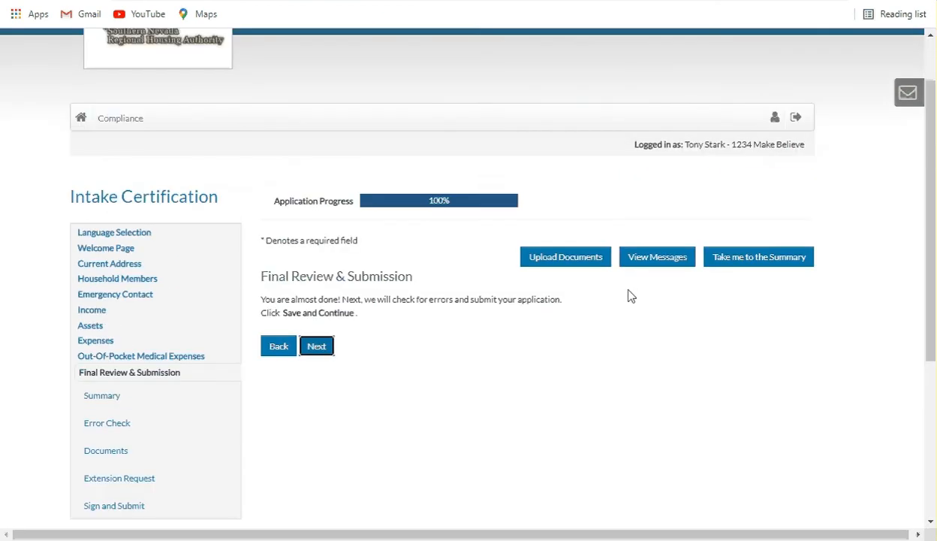
{"action": "scroll", "coordinate": [445, 414], "scroll_direction": "down", "scroll_amount": 1}
{"action": "left_click", "coordinate": [113, 431]}
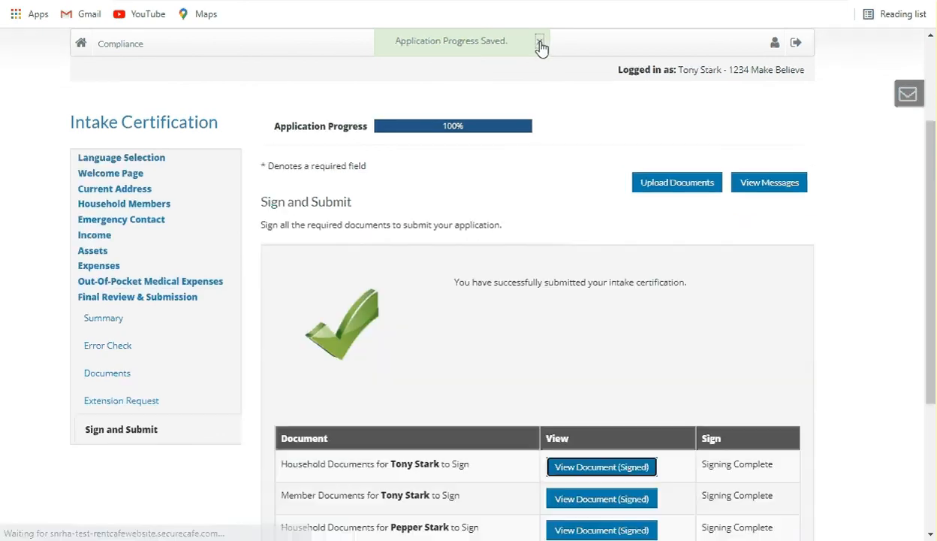
{"action": "scroll", "coordinate": [633, 297], "scroll_direction": "down", "scroll_amount": 3}
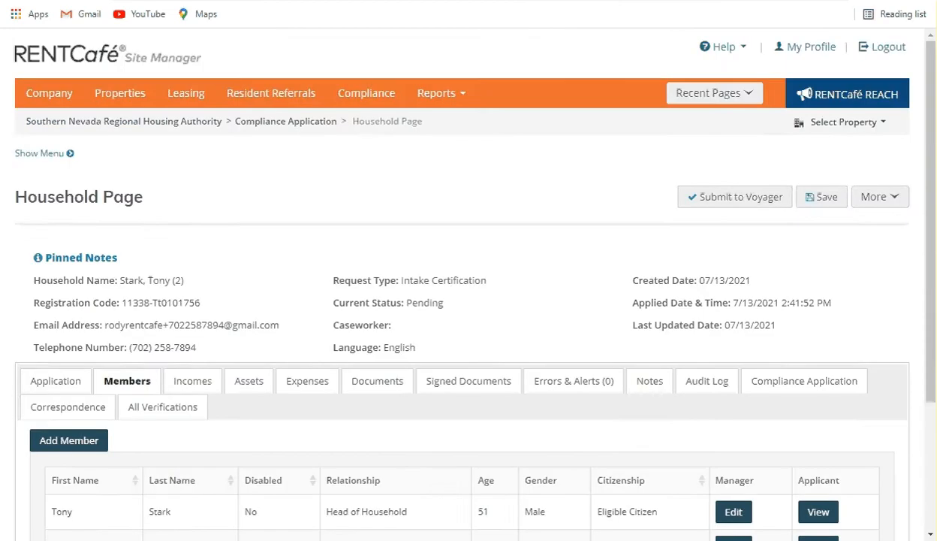
- Open the household's All Verifications list and look over its member, income and asset entries
{"action": "scroll", "coordinate": [517, 258], "scroll_direction": "down", "scroll_amount": 3}
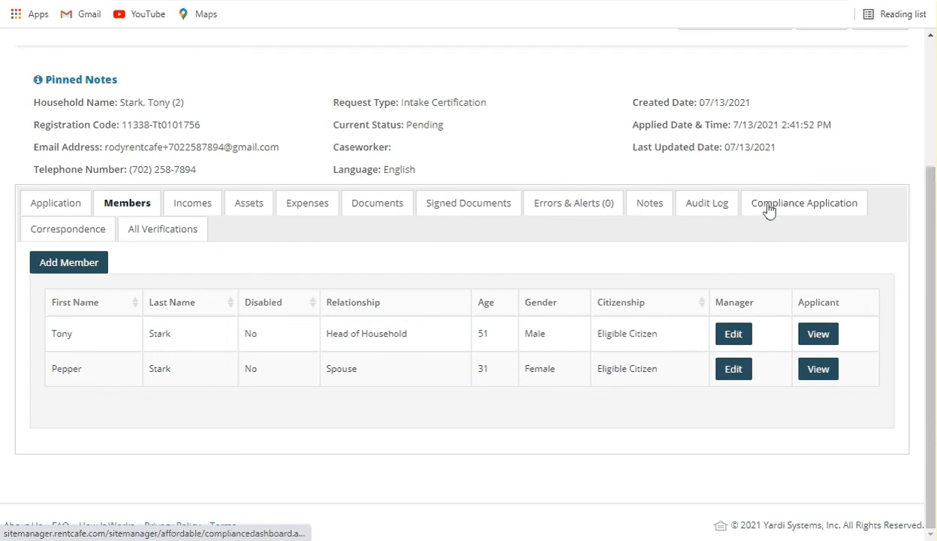
{"action": "left_click", "coordinate": [162, 229]}
{"action": "scroll", "coordinate": [478, 350], "scroll_direction": "down", "scroll_amount": 3}
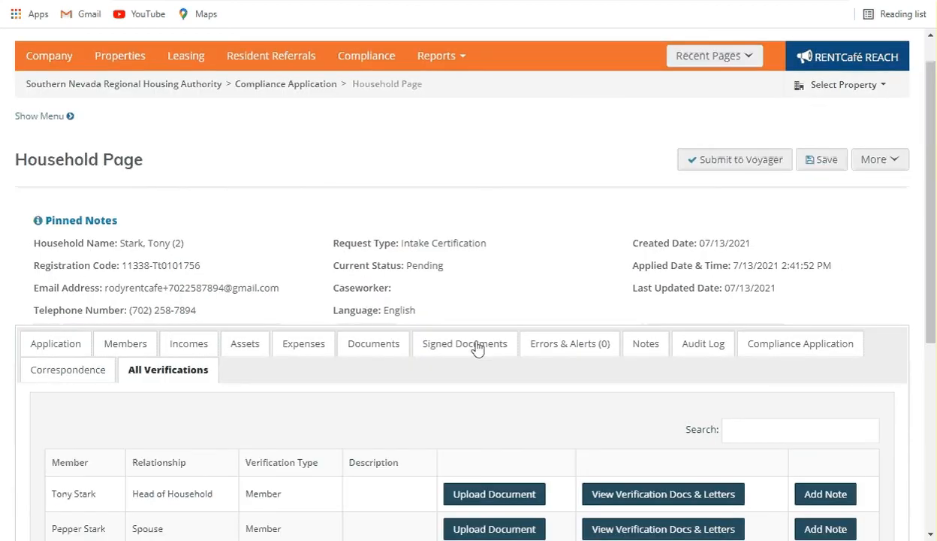
{"action": "scroll", "coordinate": [477, 347], "scroll_direction": "down", "scroll_amount": 1}
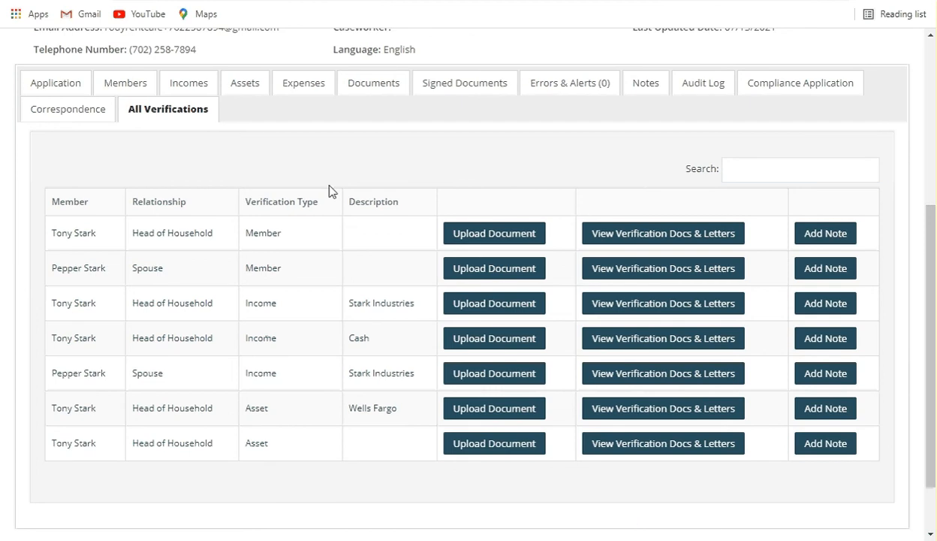
- Open the verification documents of the Wells Fargo asset, view Bank Statement.jpg and return to the verifications list
{"action": "left_click", "coordinate": [664, 233]}
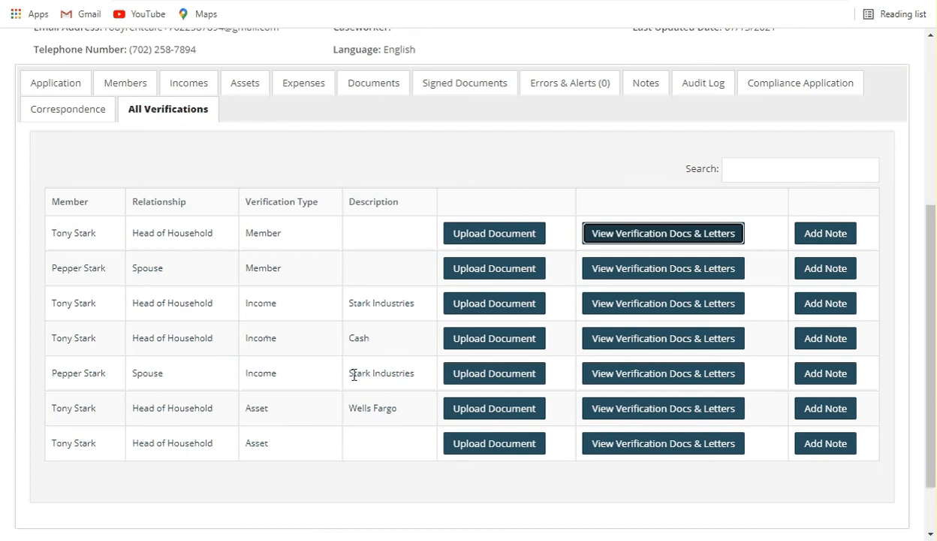
{"action": "left_click", "coordinate": [639, 413]}
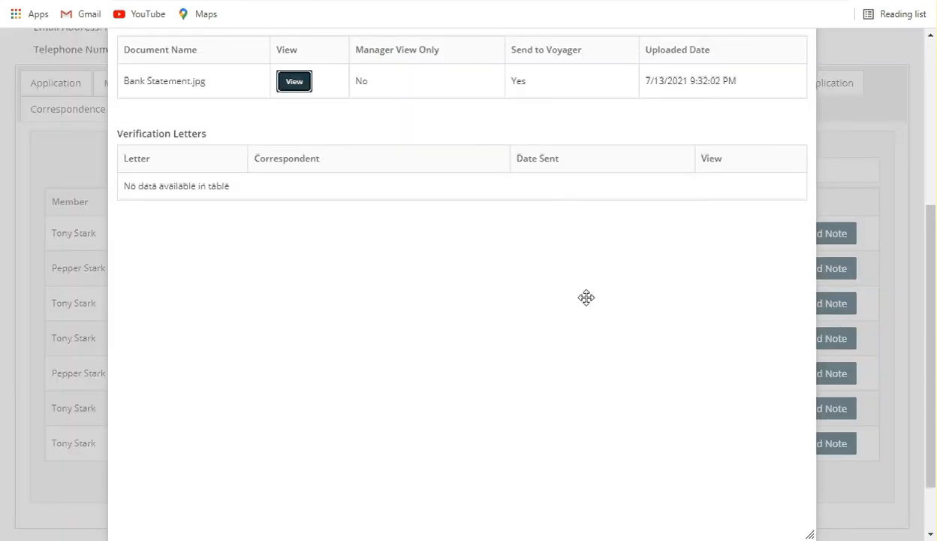
{"action": "scroll", "coordinate": [587, 297], "scroll_direction": "up", "scroll_amount": 2}
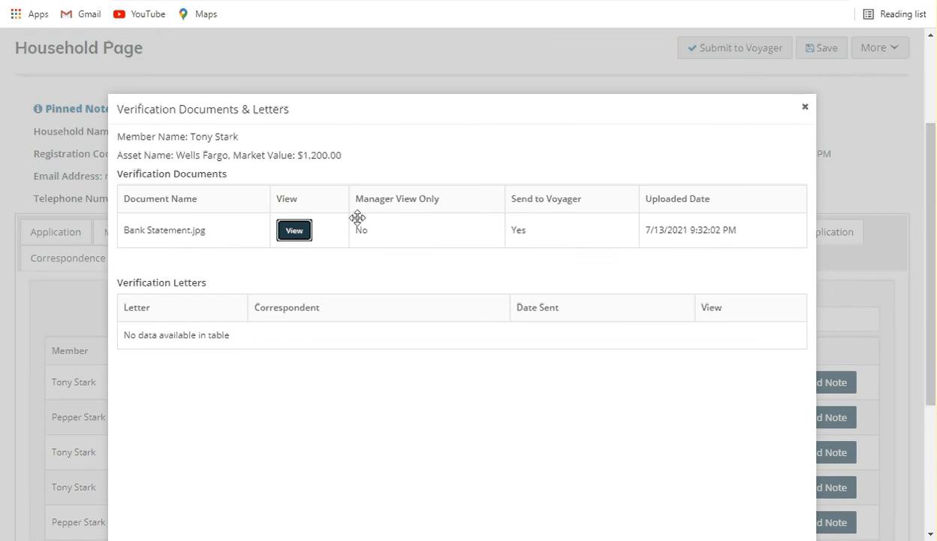
{"action": "left_click", "coordinate": [294, 230]}
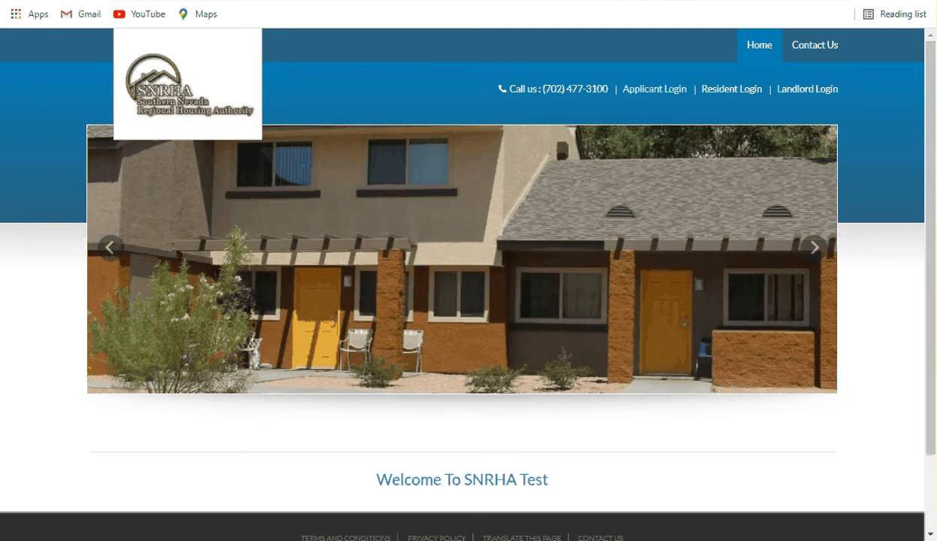
{"action": "left_click", "coordinate": [188, 2]}
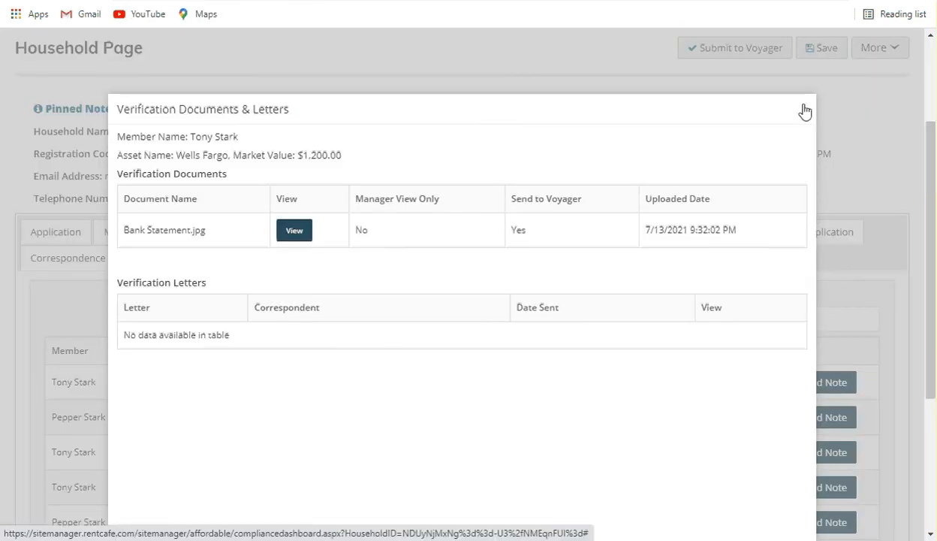
{"action": "left_click", "coordinate": [804, 112]}
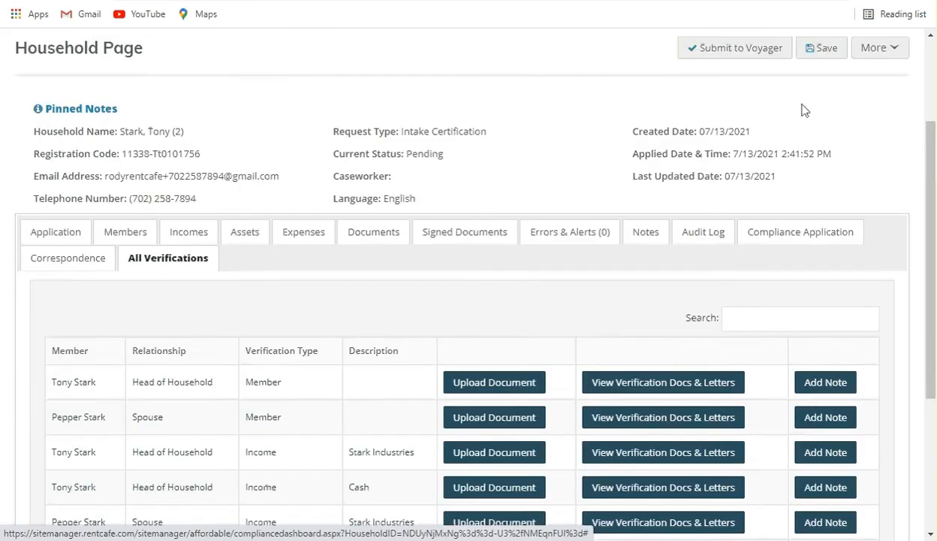
- Upload the PDF Required Document 1 as a manager-view-only verification document for the head of household's Wells Fargo asset
{"action": "scroll", "coordinate": [719, 310], "scroll_direction": "down", "scroll_amount": 1}
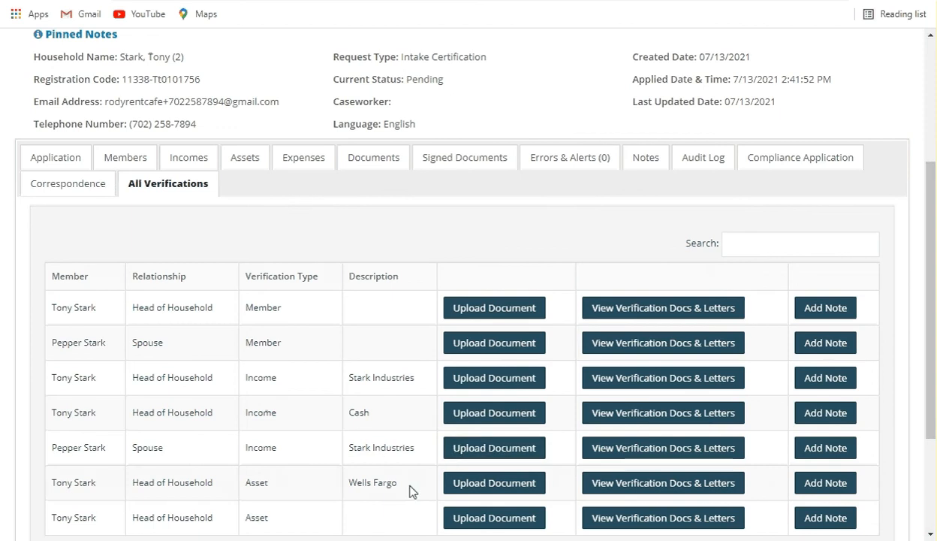
{"action": "scroll", "coordinate": [410, 490], "scroll_direction": "down", "scroll_amount": 1}
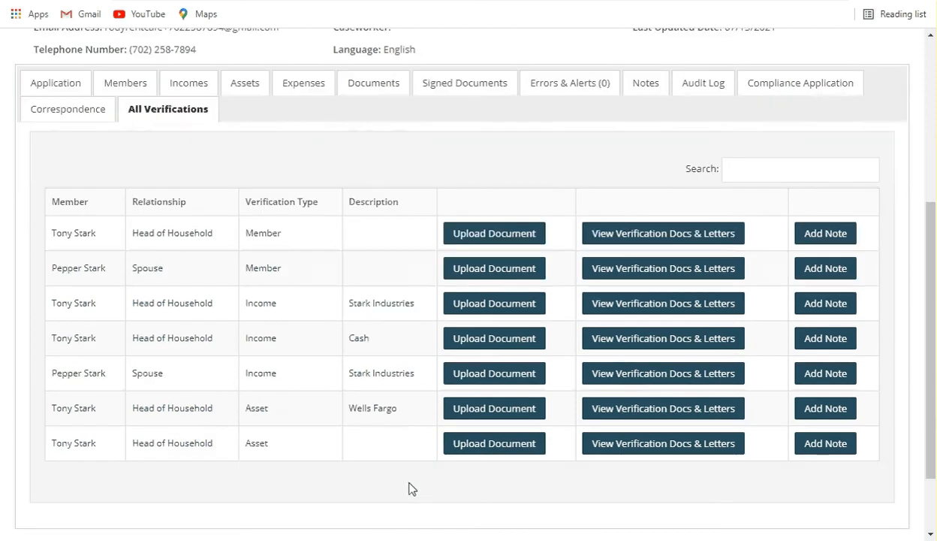
{"action": "left_click", "coordinate": [486, 412]}
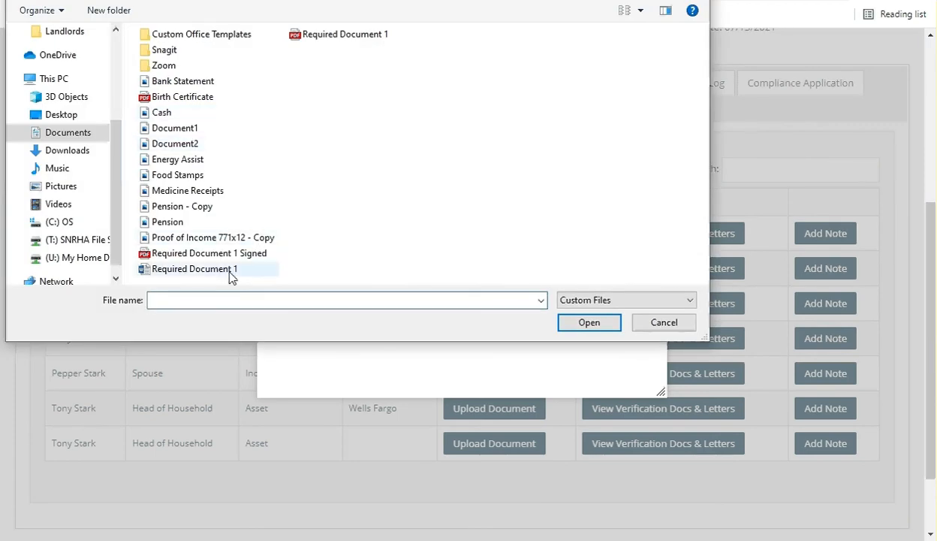
{"action": "double_click", "coordinate": [308, 35]}
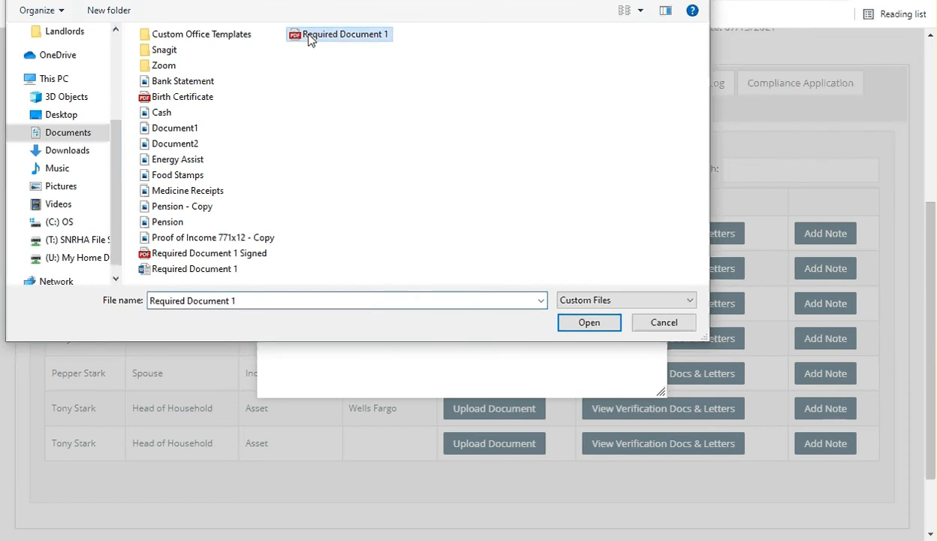
{"action": "left_click", "coordinate": [639, 302]}
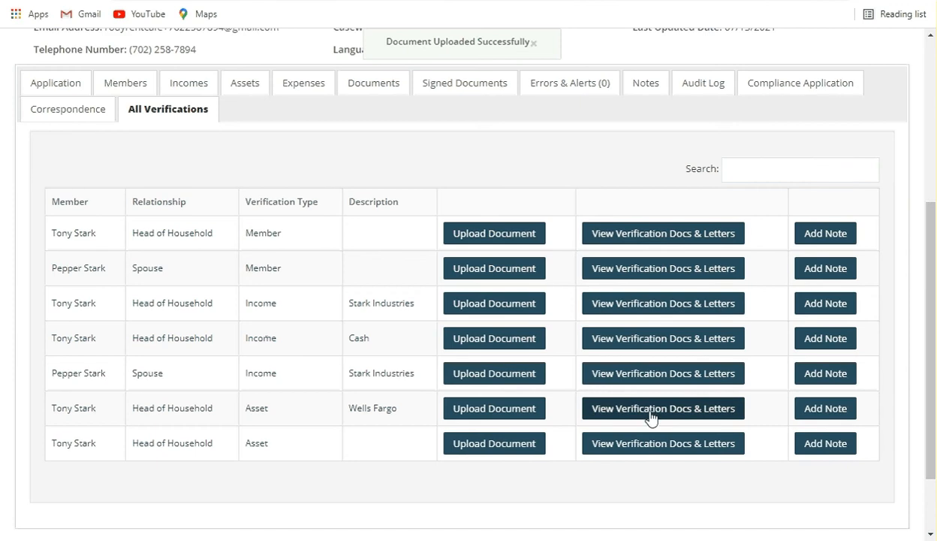
- Reopen the Wells Fargo asset's verification documents, view Required Document 1.pdf and close the document list
{"action": "left_click", "coordinate": [698, 416]}
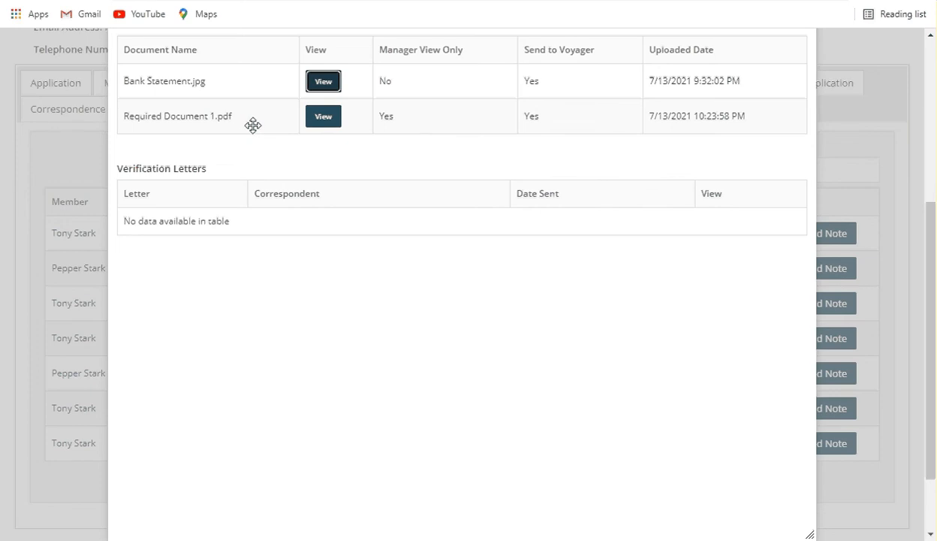
{"action": "left_click", "coordinate": [325, 118]}
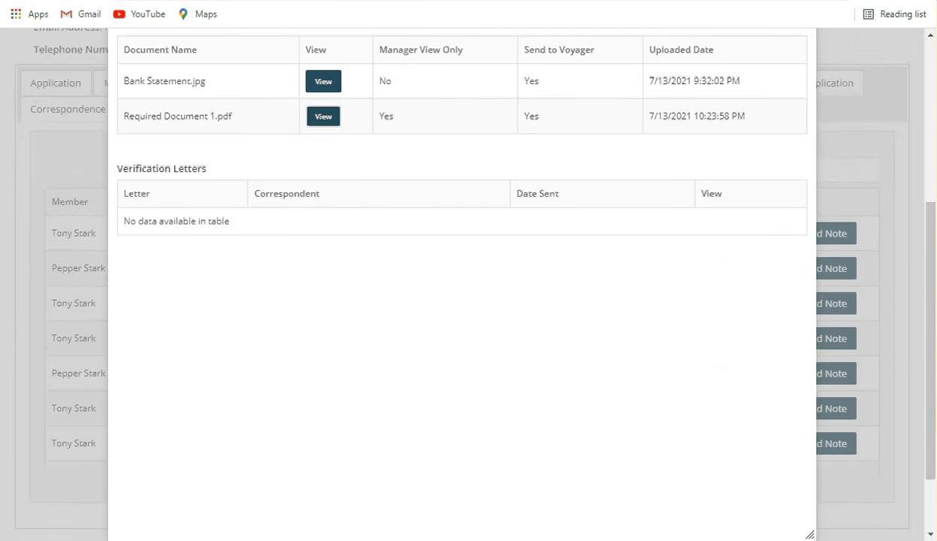
{"action": "scroll", "coordinate": [684, 316], "scroll_direction": "up", "scroll_amount": 2}
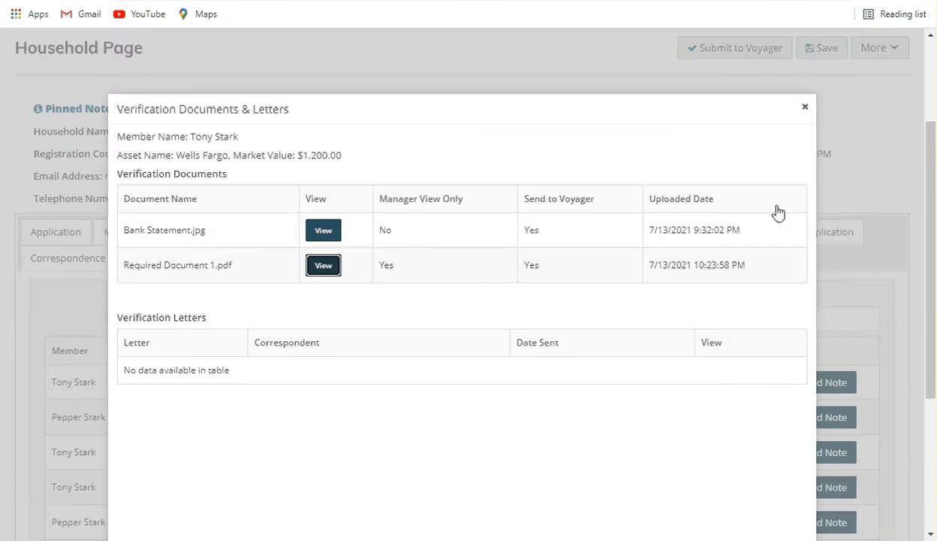
{"action": "left_click", "coordinate": [805, 111]}
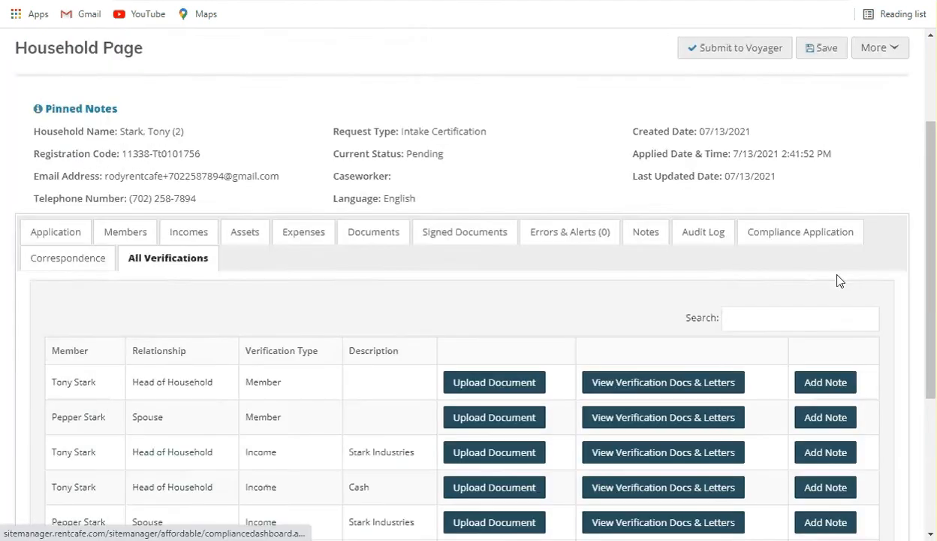
- Add a pinned, applicant-visible note to the Asset # 1 bank account, e-mailed to the applicant with subject "Thank you For Additional Bank Statement."
{"action": "scroll", "coordinate": [838, 375], "scroll_direction": "down", "scroll_amount": 3}
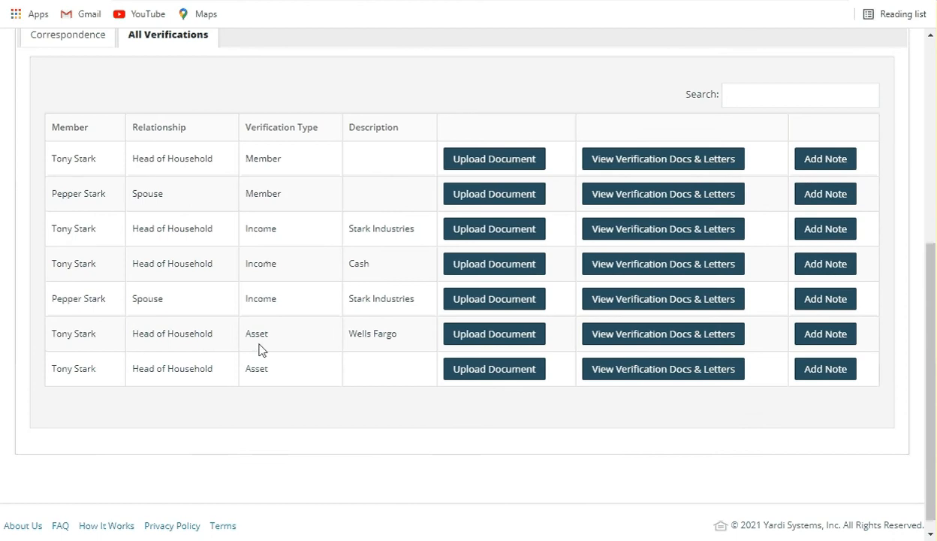
{"action": "left_click", "coordinate": [835, 341]}
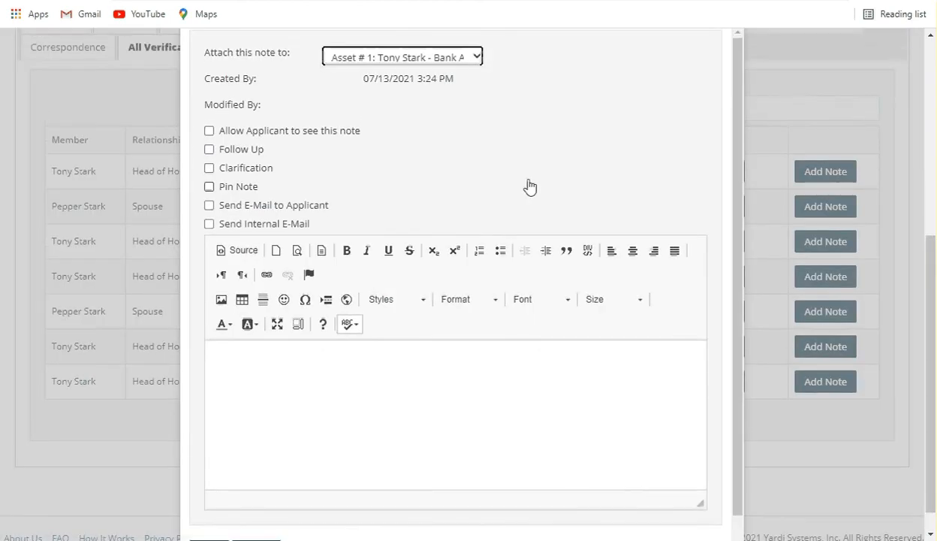
{"action": "scroll", "coordinate": [529, 186], "scroll_direction": "up", "scroll_amount": 1}
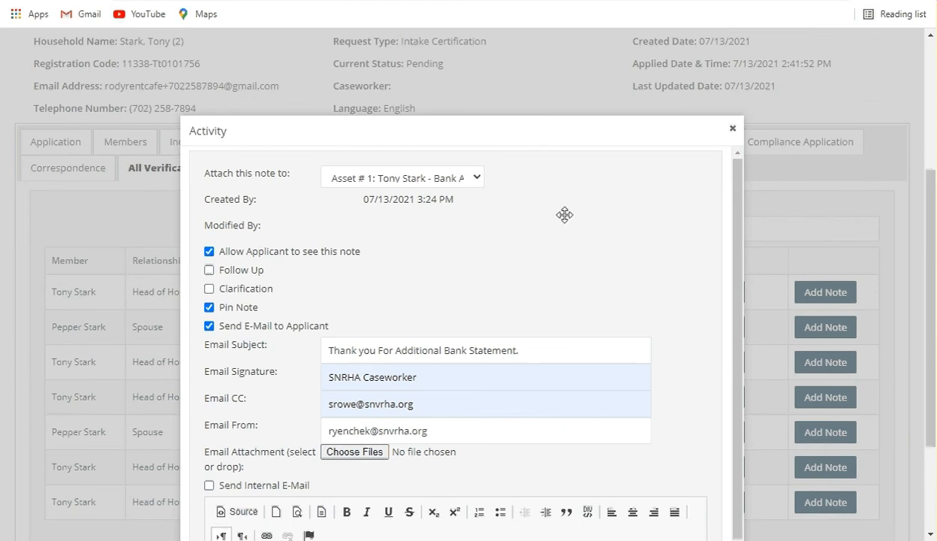
{"action": "left_click", "coordinate": [481, 182]}
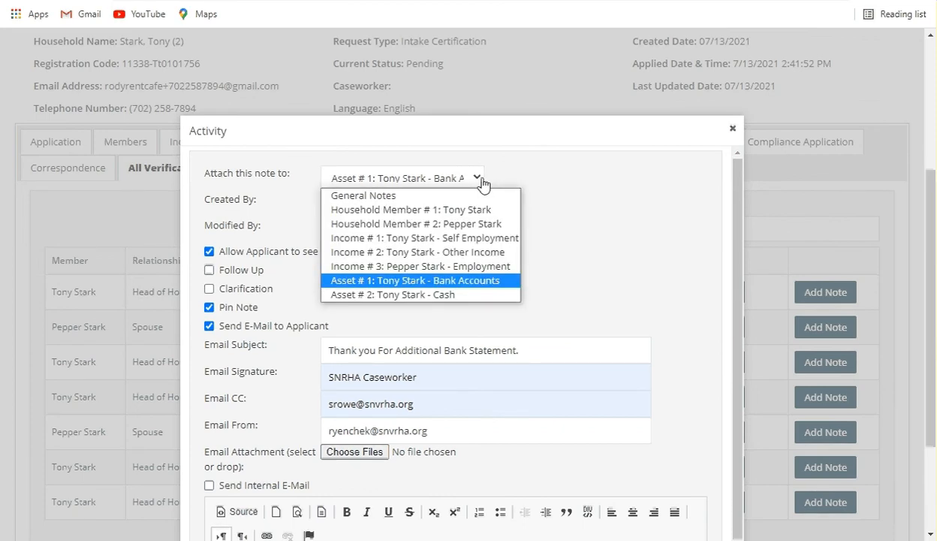
{"action": "left_click", "coordinate": [481, 287]}
- Check the note's e-mail signature, CC address and message text, and save the note
{"action": "scroll", "coordinate": [536, 277], "scroll_direction": "down", "scroll_amount": 1}
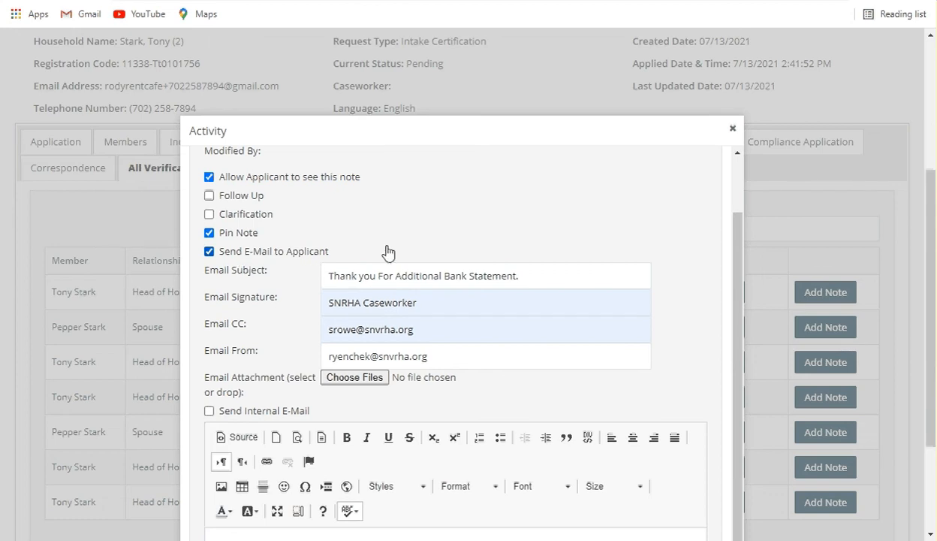
{"action": "scroll", "coordinate": [478, 244], "scroll_direction": "down", "scroll_amount": 1}
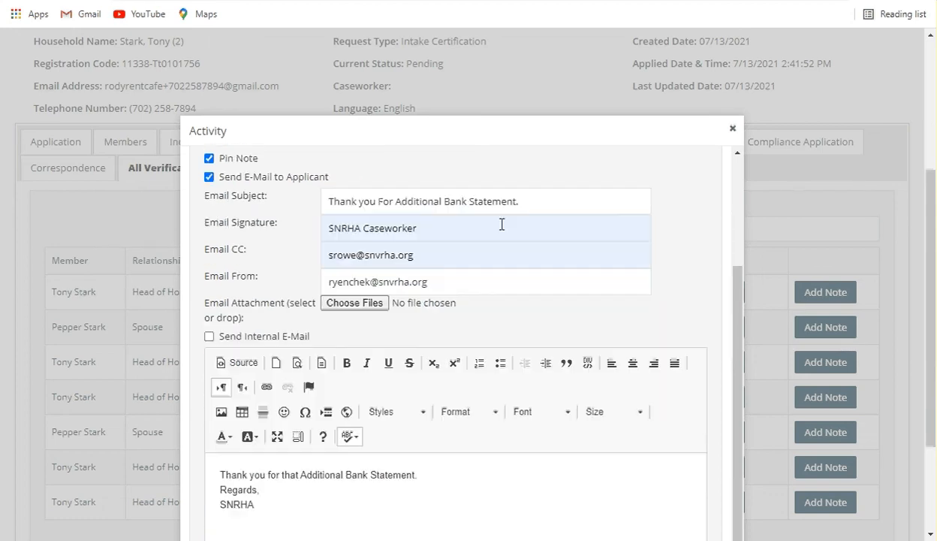
{"action": "left_click", "coordinate": [462, 256]}
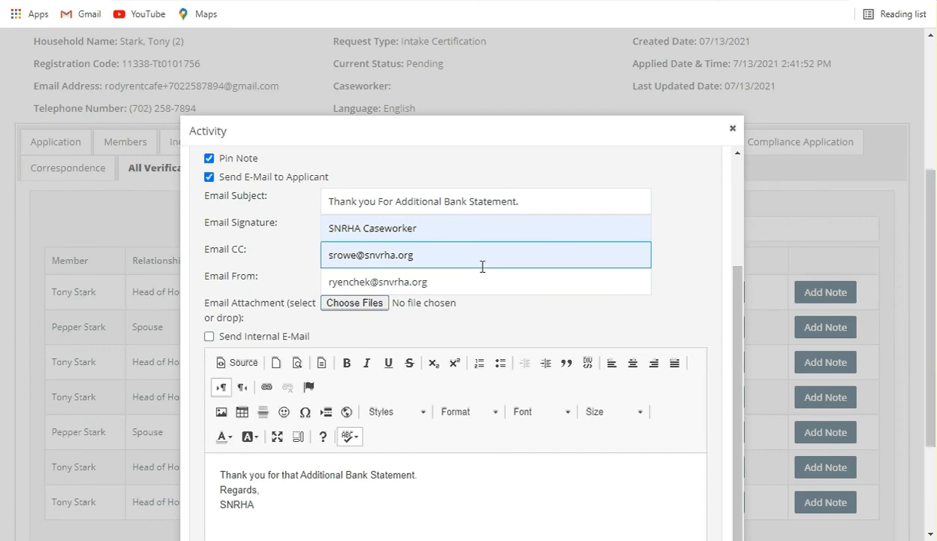
{"action": "scroll", "coordinate": [487, 353], "scroll_direction": "down", "scroll_amount": 1}
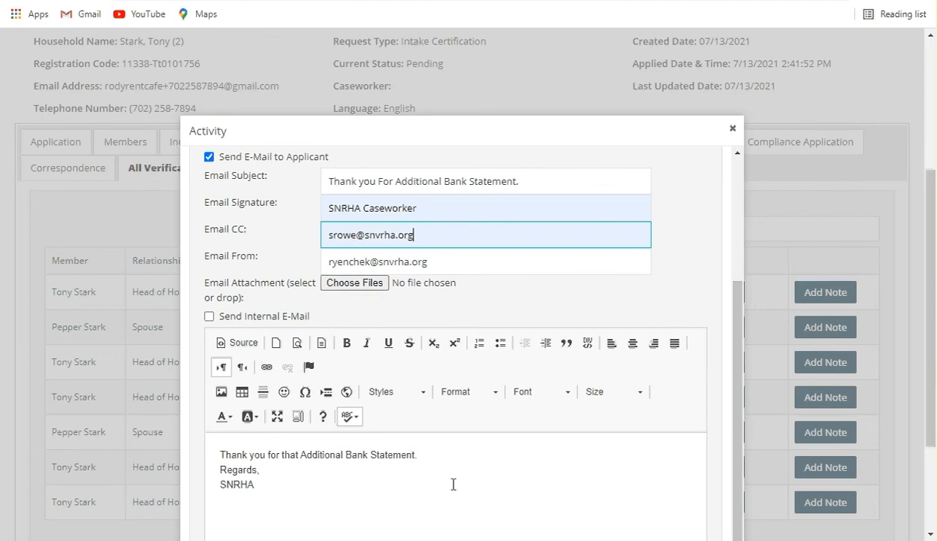
{"action": "scroll", "coordinate": [244, 484], "scroll_direction": "down", "scroll_amount": 2}
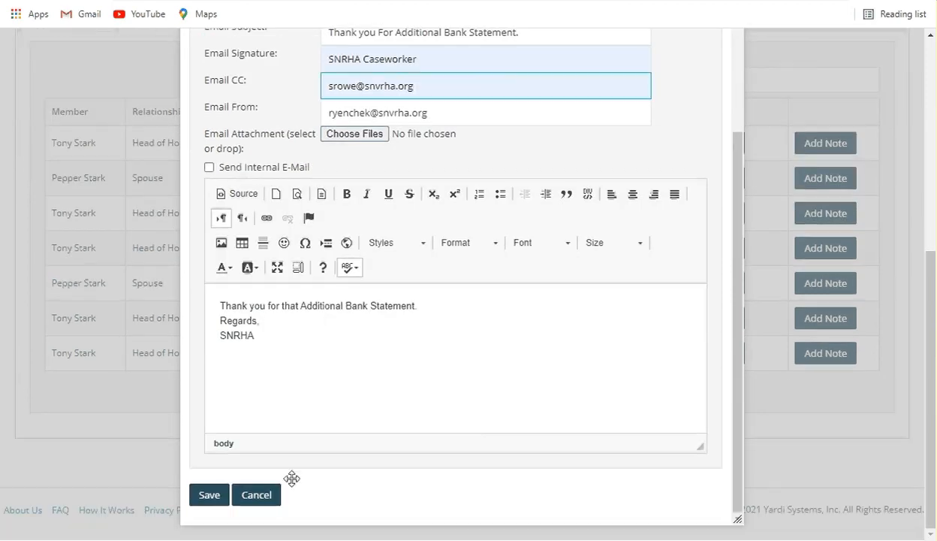
{"action": "left_click", "coordinate": [211, 499]}
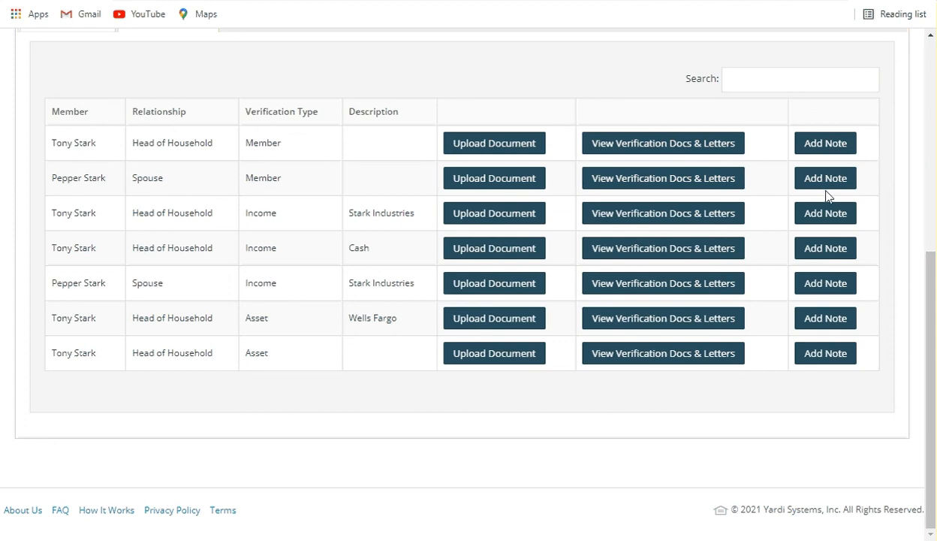
- Open the household's Notes list and read the text of the newest note about the additional bank statement
{"action": "scroll", "coordinate": [827, 304], "scroll_direction": "up", "scroll_amount": 1}
{"action": "scroll", "coordinate": [827, 308], "scroll_direction": "up", "scroll_amount": 1}
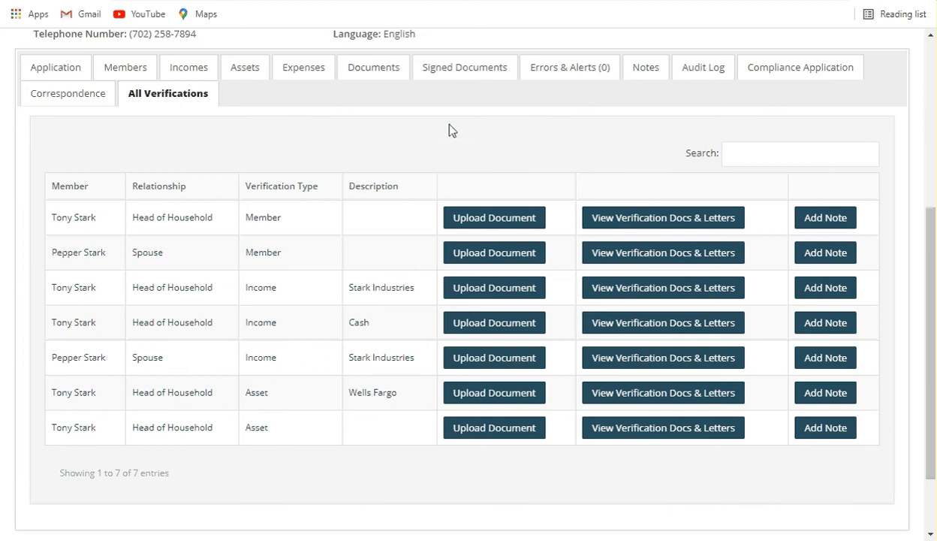
{"action": "left_click", "coordinate": [647, 72]}
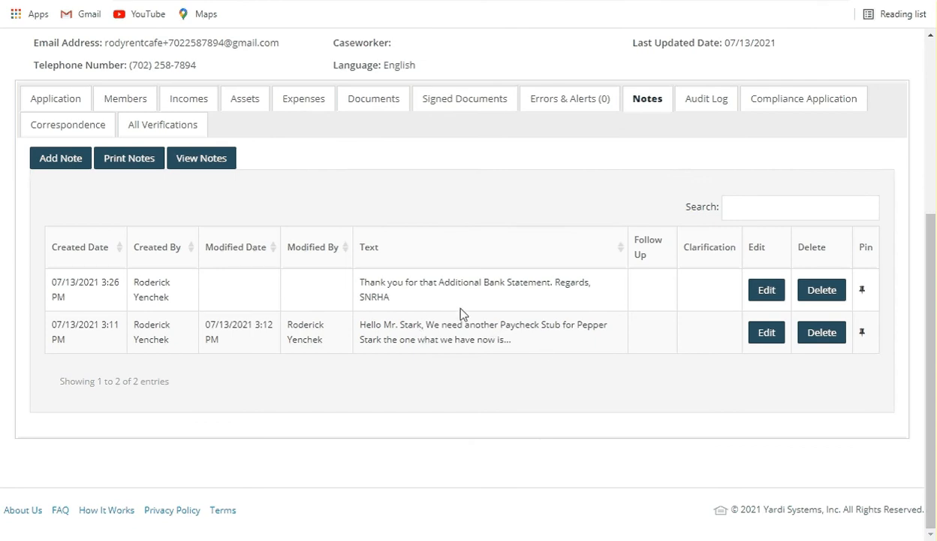
{"action": "left_click_drag", "start_coordinate": [392, 296], "coordinate": [357, 284]}
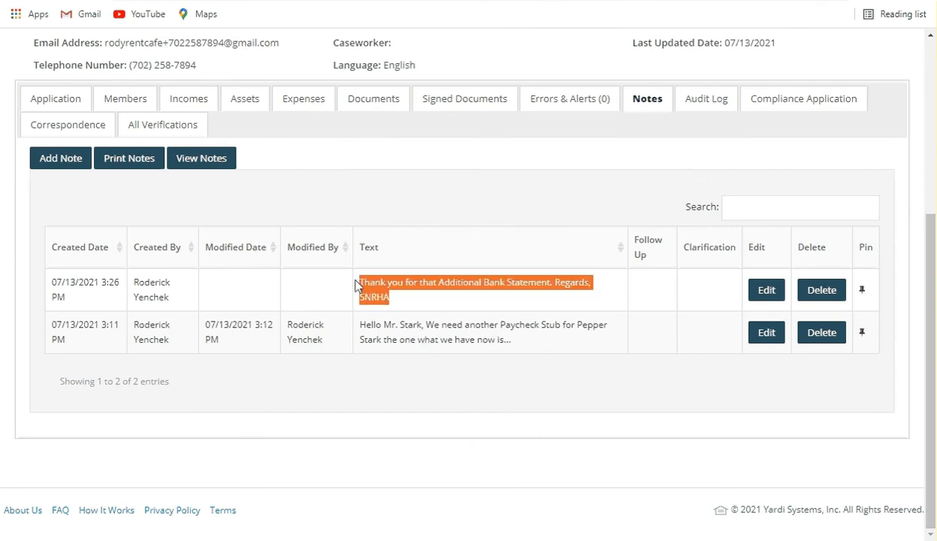
{"action": "left_click", "coordinate": [440, 298]}
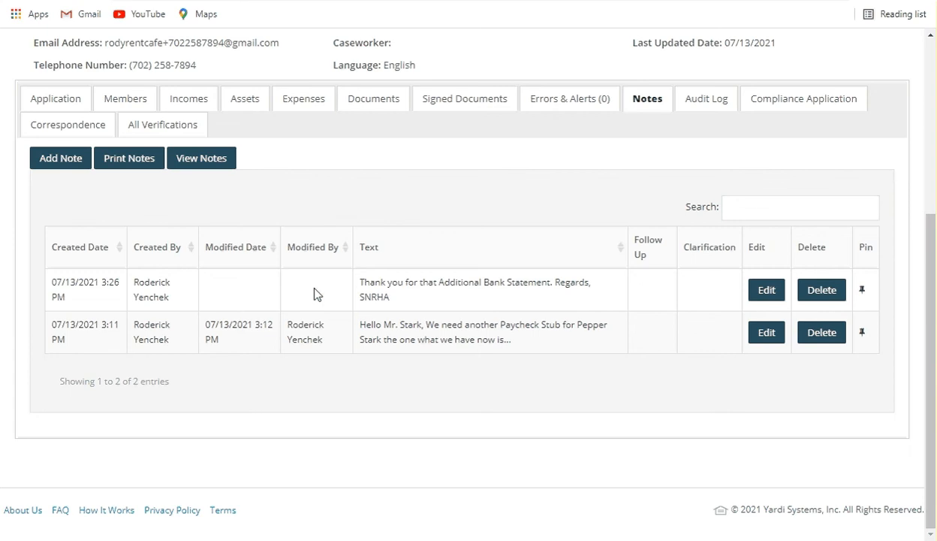
- Open the additional bank statement note for editing and review its visibility options and sent e-mail details
{"action": "left_click", "coordinate": [766, 292]}
{"action": "scroll", "coordinate": [513, 199], "scroll_direction": "up", "scroll_amount": 2}
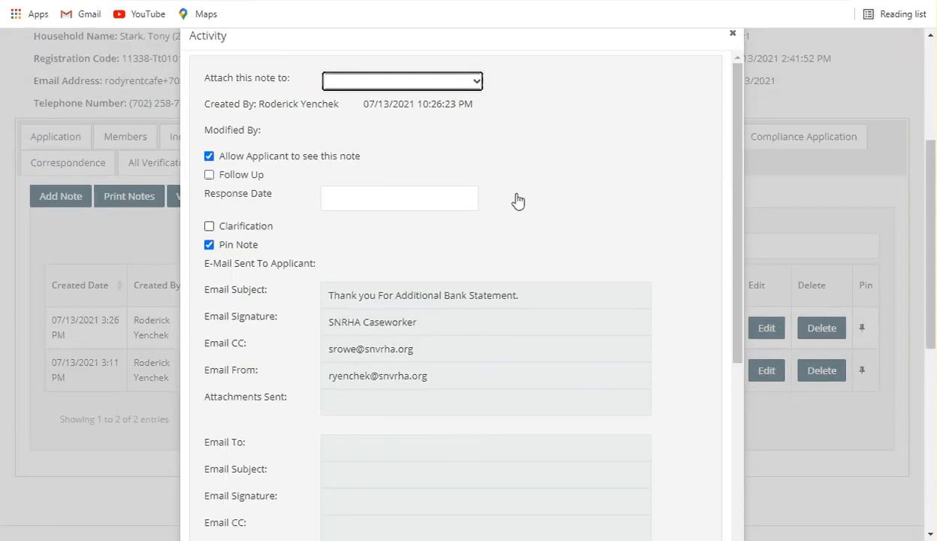
{"action": "scroll", "coordinate": [518, 201], "scroll_direction": "down", "scroll_amount": 2}
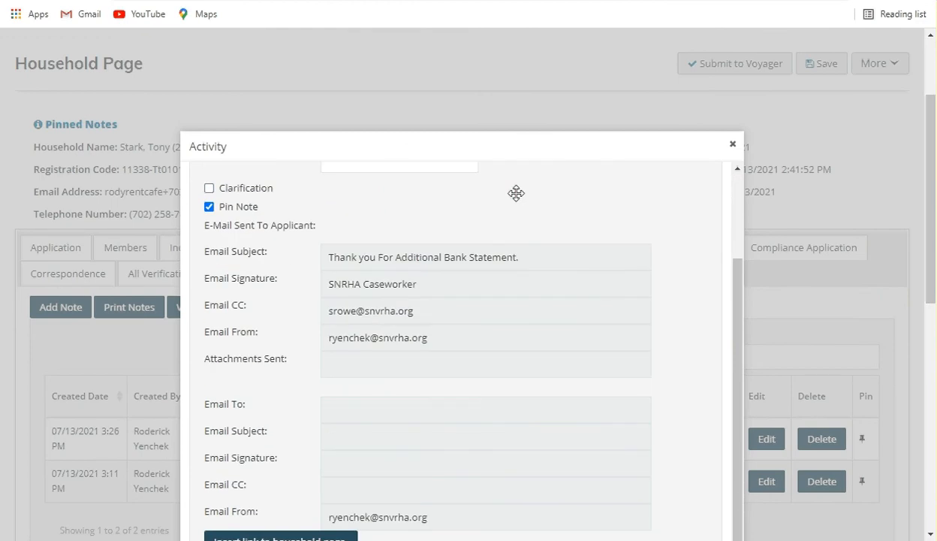
{"action": "scroll", "coordinate": [516, 193], "scroll_direction": "up", "scroll_amount": 2}
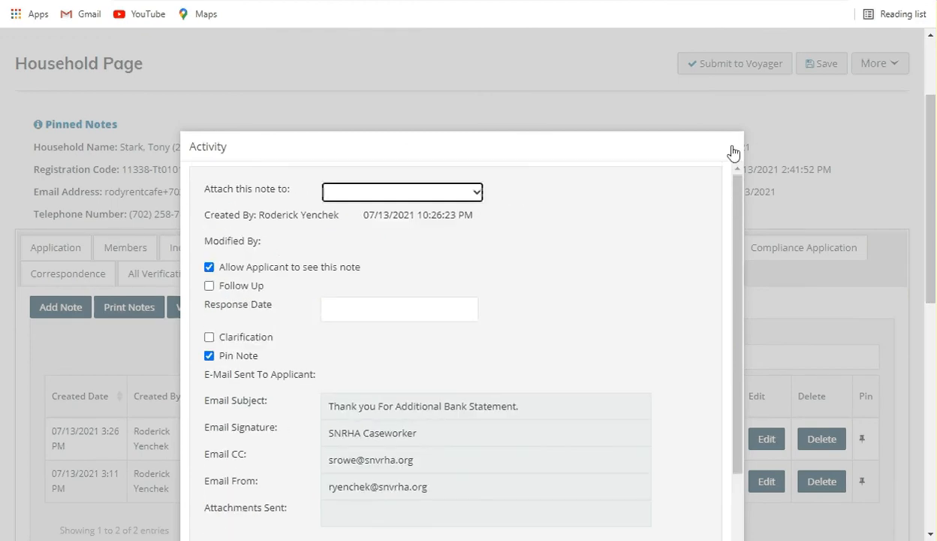
- Close the additional bank statement note and look over a blank note form for the household without saving it
{"action": "left_click", "coordinate": [733, 152]}
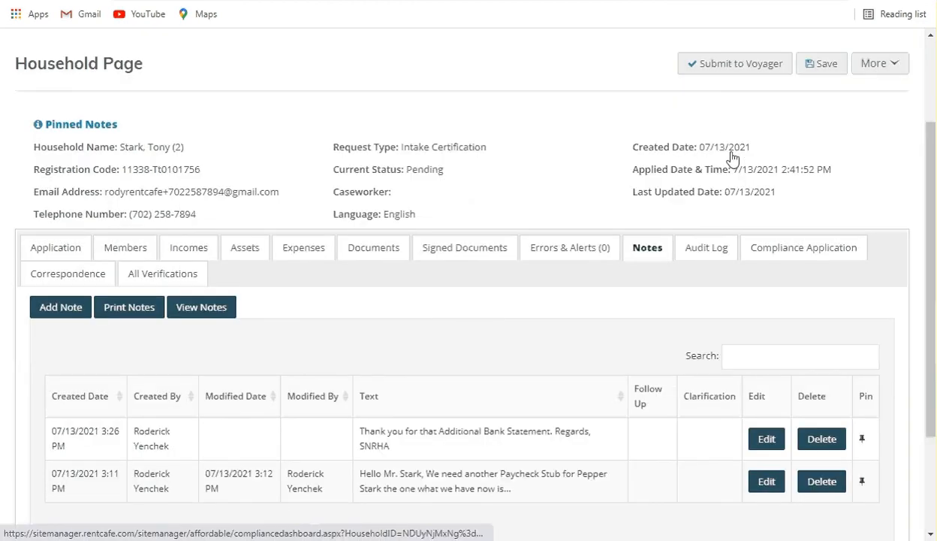
{"action": "scroll", "coordinate": [504, 362], "scroll_direction": "down", "scroll_amount": 2}
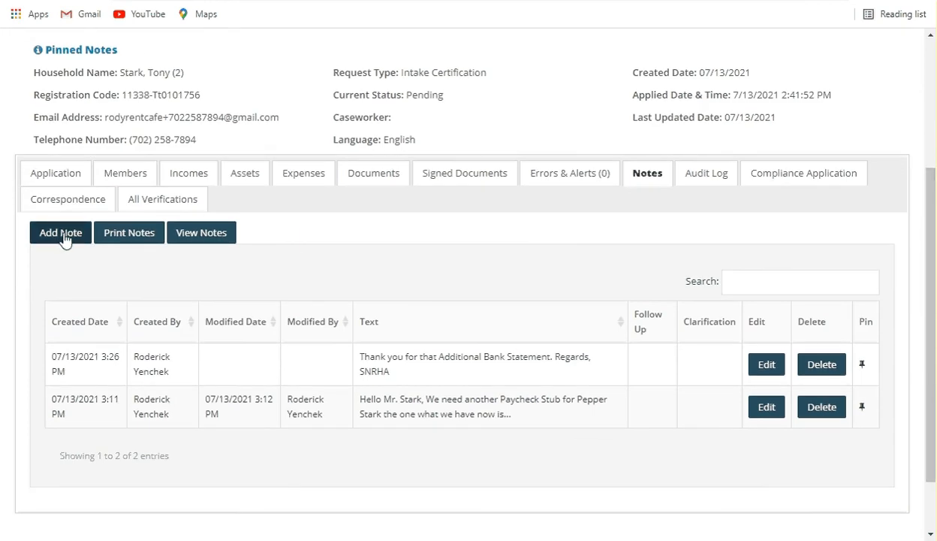
{"action": "left_click", "coordinate": [69, 239]}
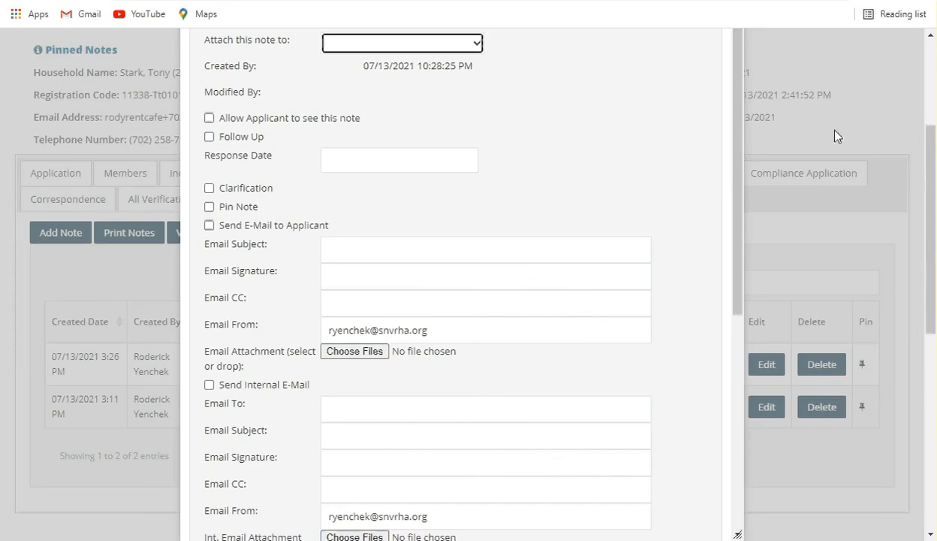
{"action": "scroll", "coordinate": [751, 132], "scroll_direction": "up", "scroll_amount": 5}
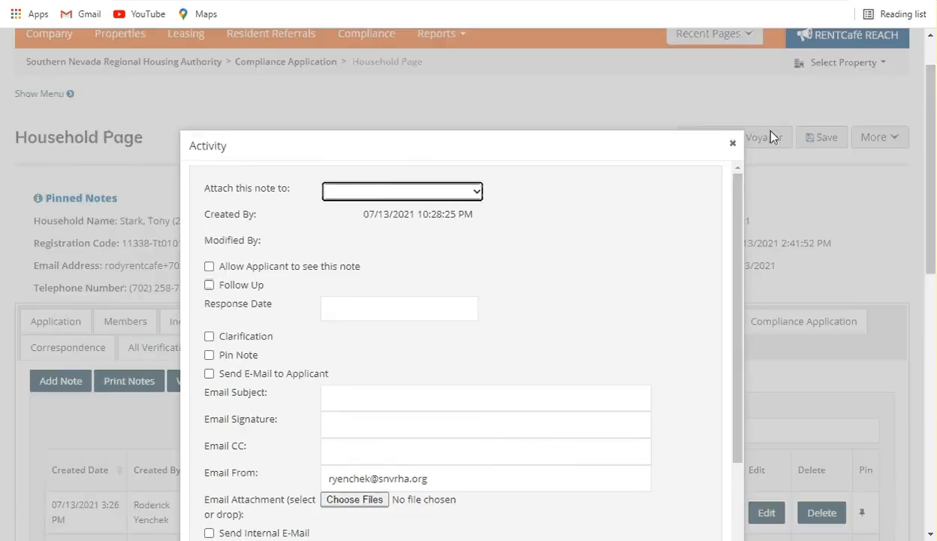
{"action": "left_click", "coordinate": [731, 143]}
- Sign in to the applicant portal as the household's applicant, read both caseworker messages, and dismiss them
{"action": "scroll", "coordinate": [481, 402], "scroll_direction": "down", "scroll_amount": 2}
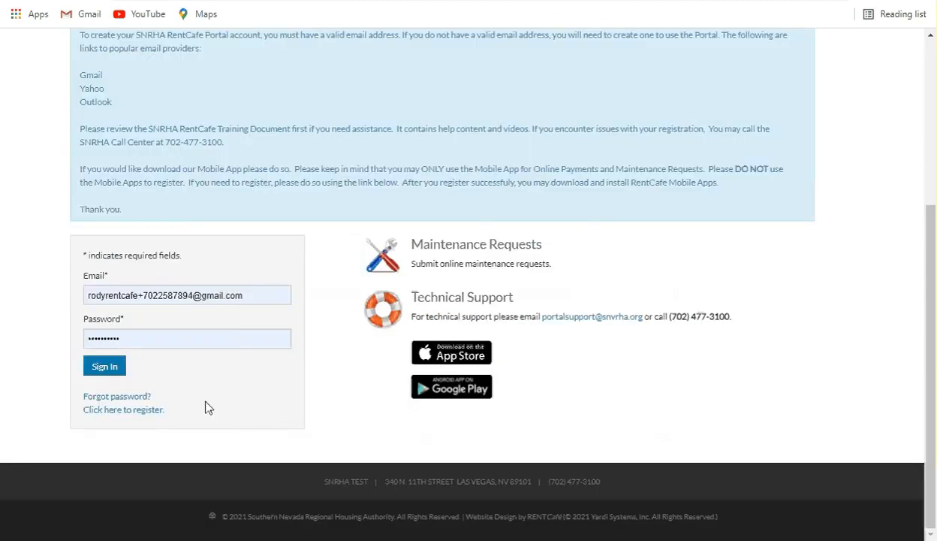
{"action": "left_click", "coordinate": [101, 367]}
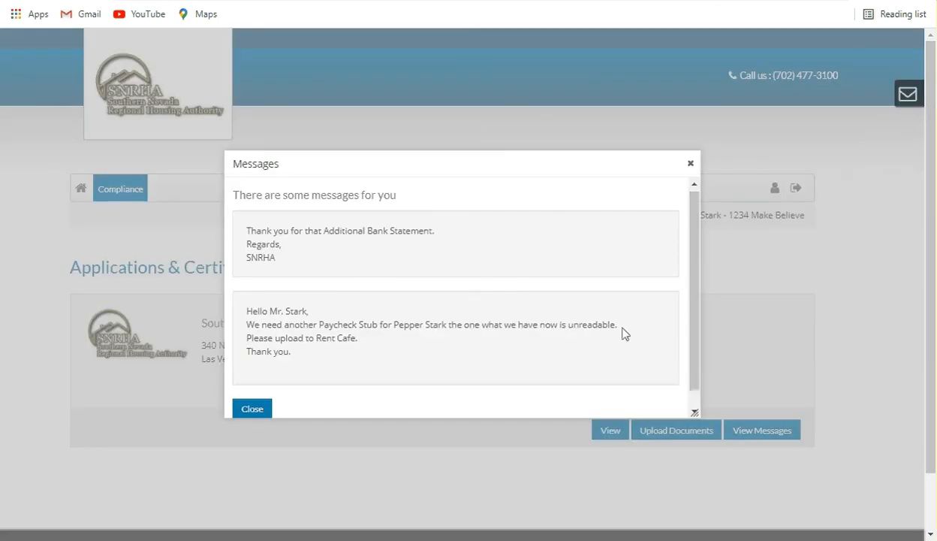
{"action": "mouse_move", "coordinate": [282, 259]}
{"action": "left_mouse_down"}
{"action": "mouse_move", "coordinate": [250, 231]}
{"action": "mouse_move", "coordinate": [288, 260]}
{"action": "left_mouse_up"}
{"action": "left_click", "coordinate": [308, 250]}
{"action": "left_click", "coordinate": [302, 256]}
{"action": "left_click_drag", "start_coordinate": [341, 362], "coordinate": [249, 227]}
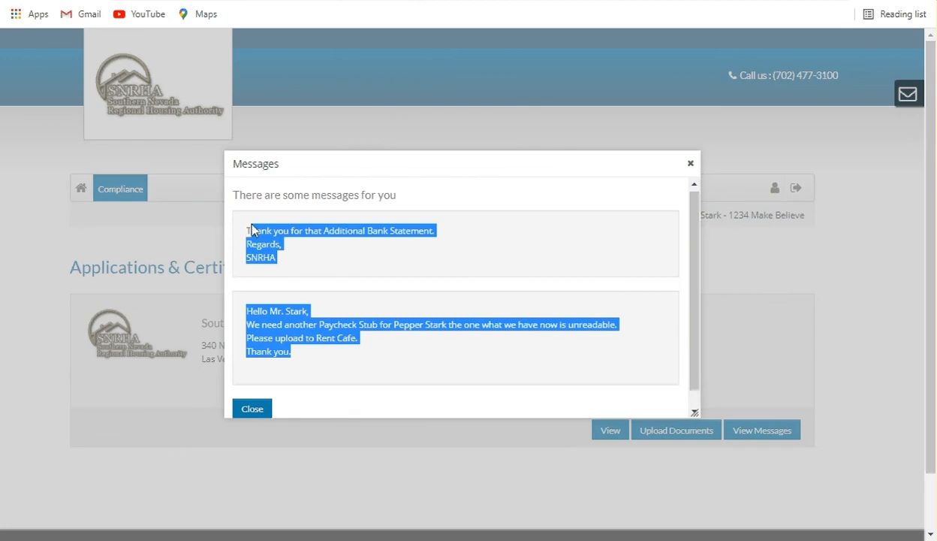
{"action": "left_click", "coordinate": [557, 239]}
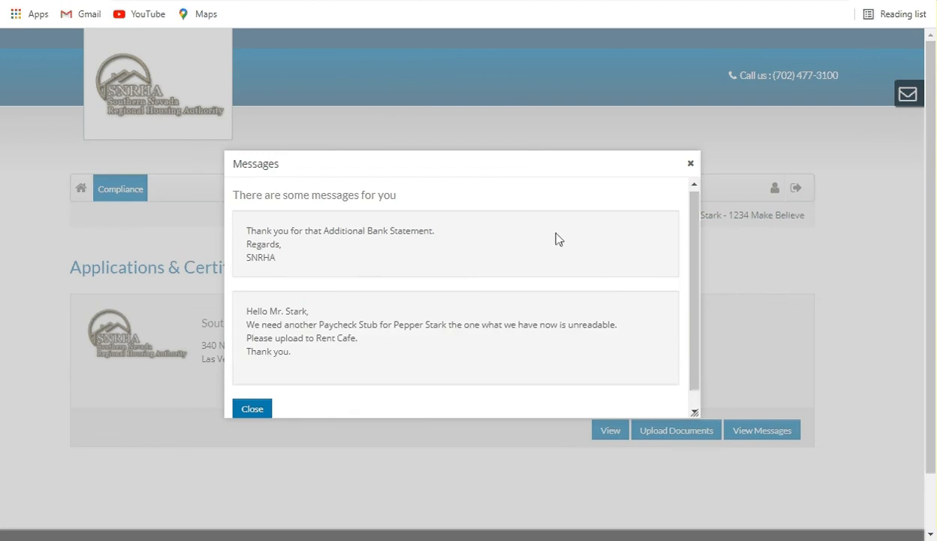
{"action": "left_click", "coordinate": [692, 165]}
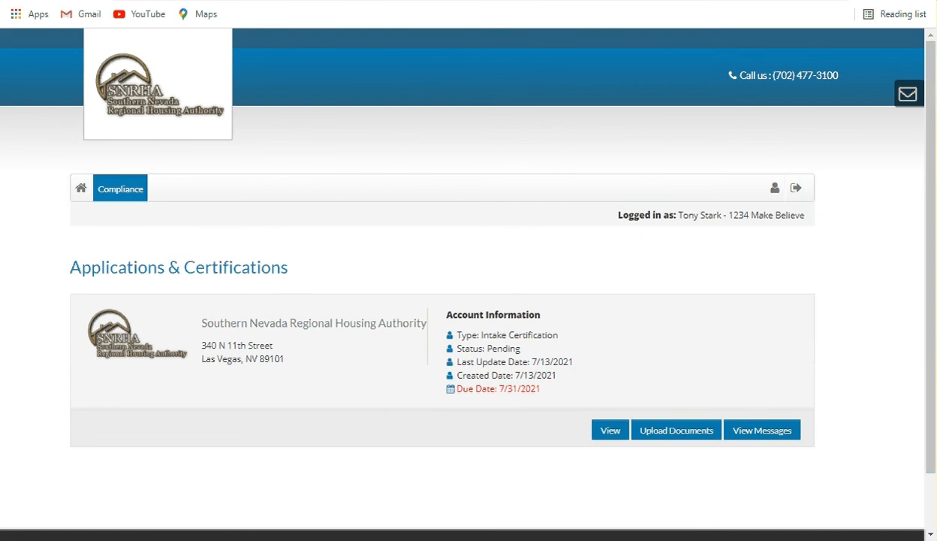
- Switch to Gmail and read the applicant's e-mail "Thank you For Additional Bank Statement."
{"action": "key", "text": "ctrl+Tab"}
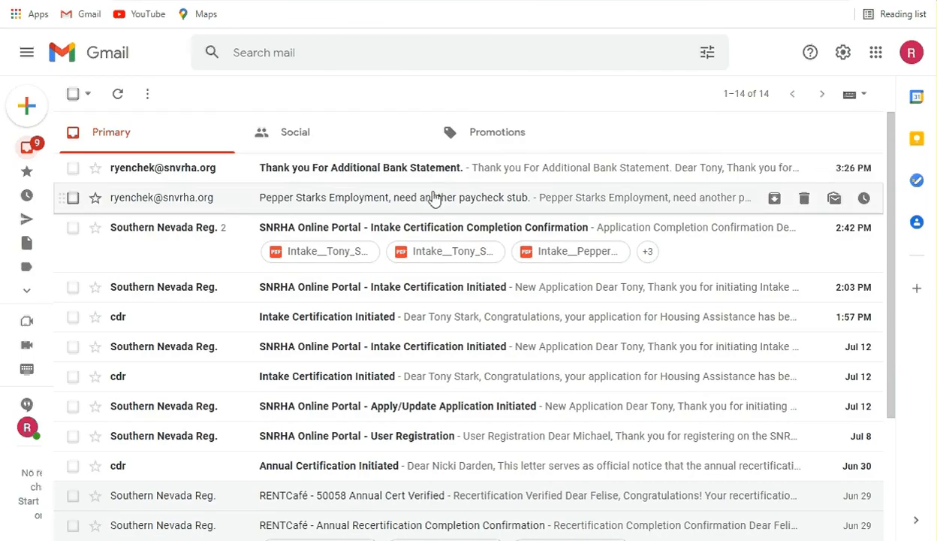
{"action": "left_click", "coordinate": [415, 173]}
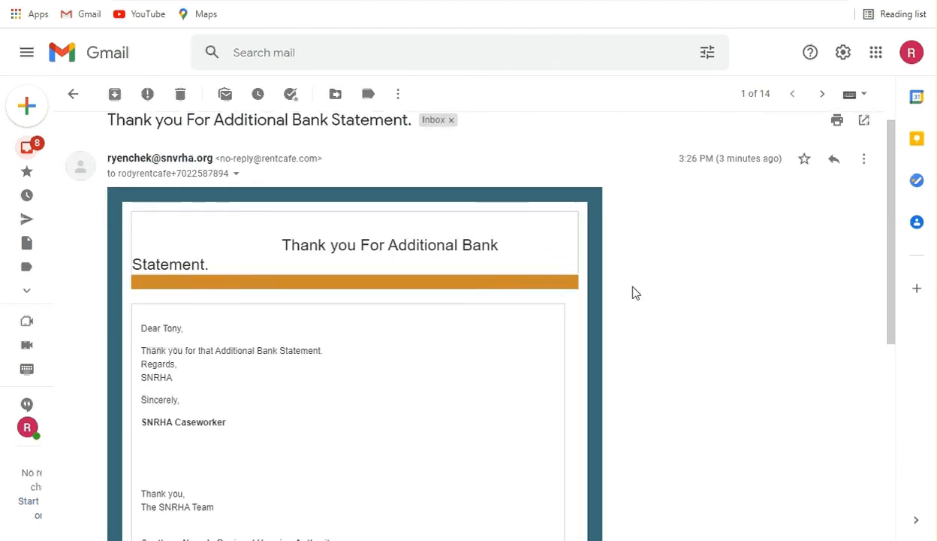
{"action": "scroll", "coordinate": [634, 294], "scroll_direction": "down", "scroll_amount": 2}
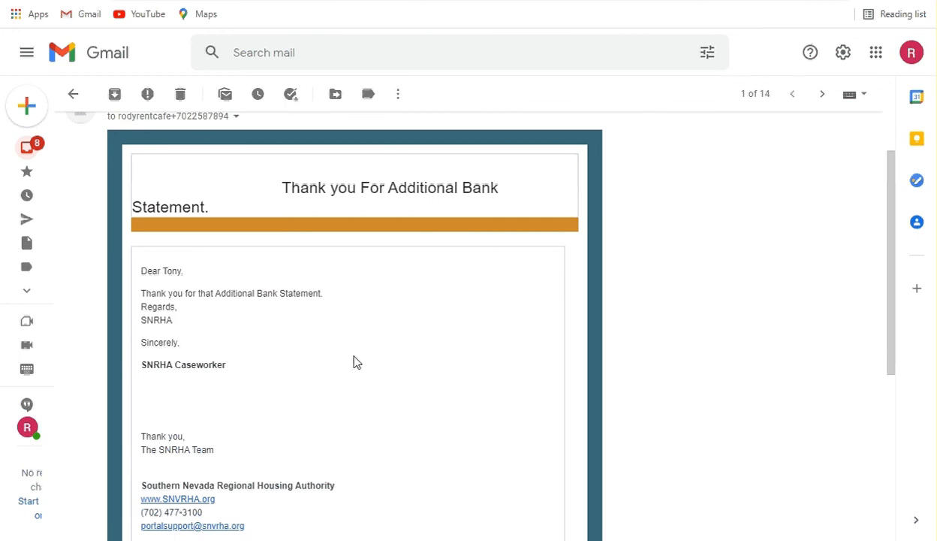
{"action": "scroll", "coordinate": [353, 359], "scroll_direction": "down", "scroll_amount": 2}
{"action": "scroll", "coordinate": [355, 357], "scroll_direction": "up", "scroll_amount": 3}
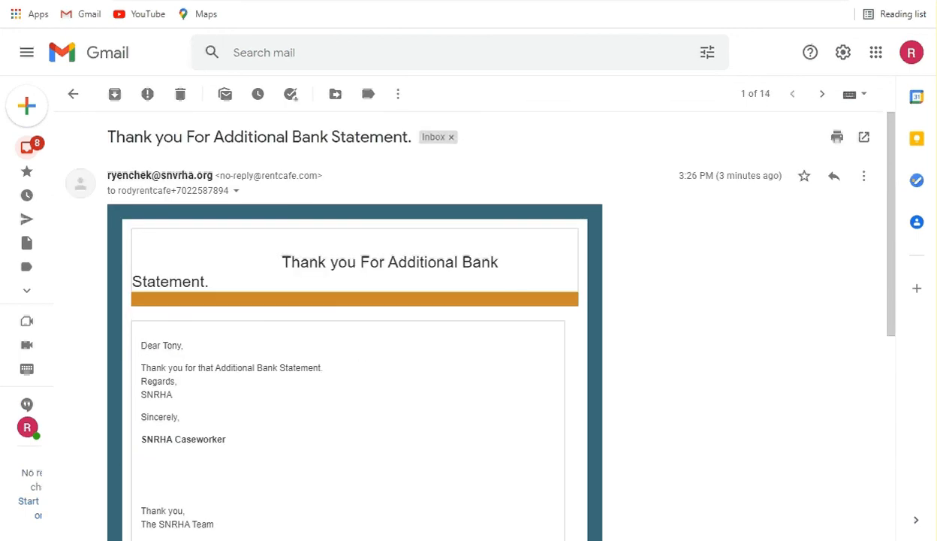
- Return to the household page in RENTCafé Site Manager and examine its header details, notes list and Submit to Voyager option
{"action": "key", "text": "ctrl+Tab"}
{"action": "scroll", "coordinate": [763, 265], "scroll_direction": "down", "scroll_amount": 1}
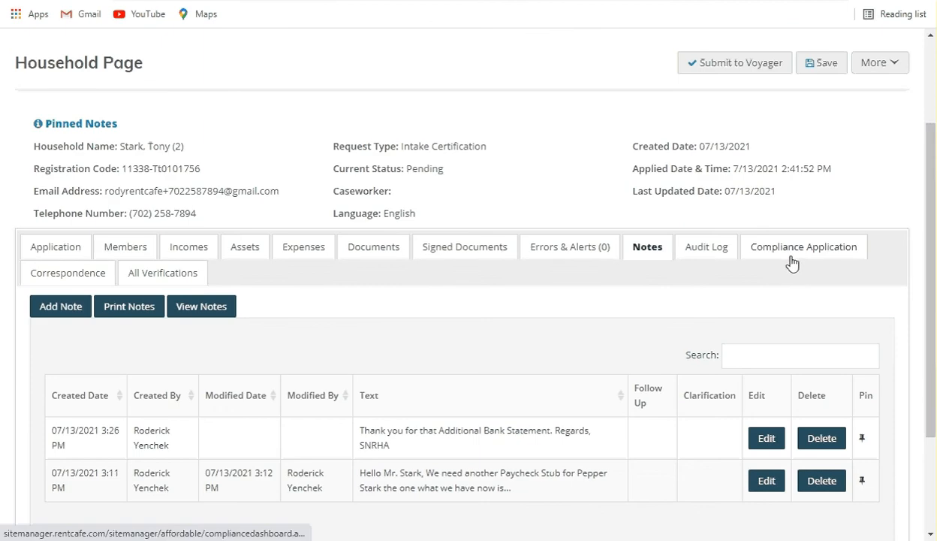
{"action": "scroll", "coordinate": [793, 262], "scroll_direction": "down", "scroll_amount": 1}
{"action": "scroll", "coordinate": [733, 260], "scroll_direction": "up", "scroll_amount": 2}
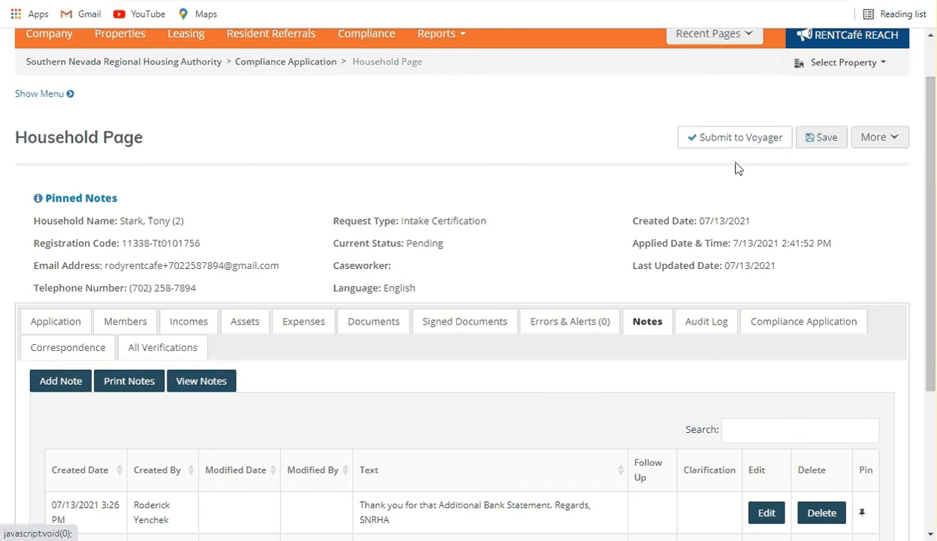
{"action": "scroll", "coordinate": [544, 268], "scroll_direction": "down", "scroll_amount": 2}
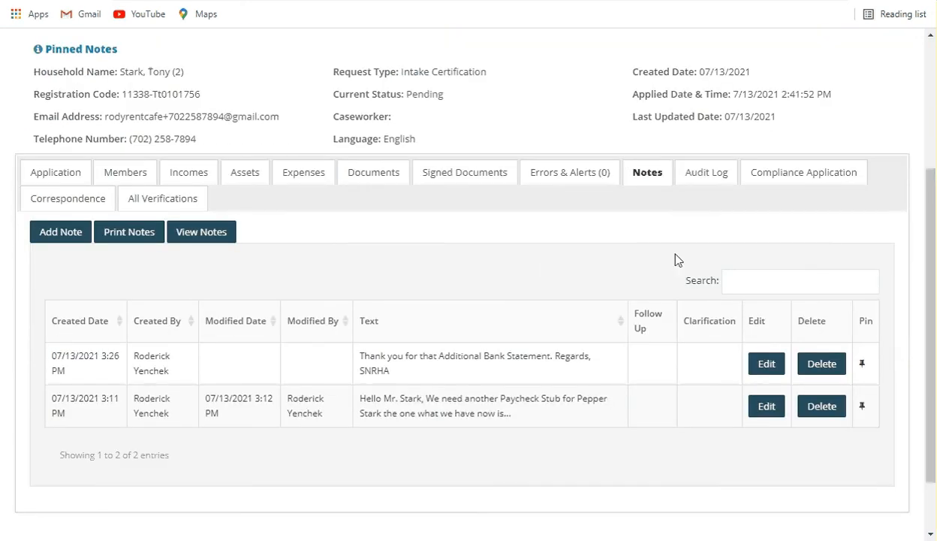
{"action": "scroll", "coordinate": [673, 260], "scroll_direction": "up", "scroll_amount": 1}
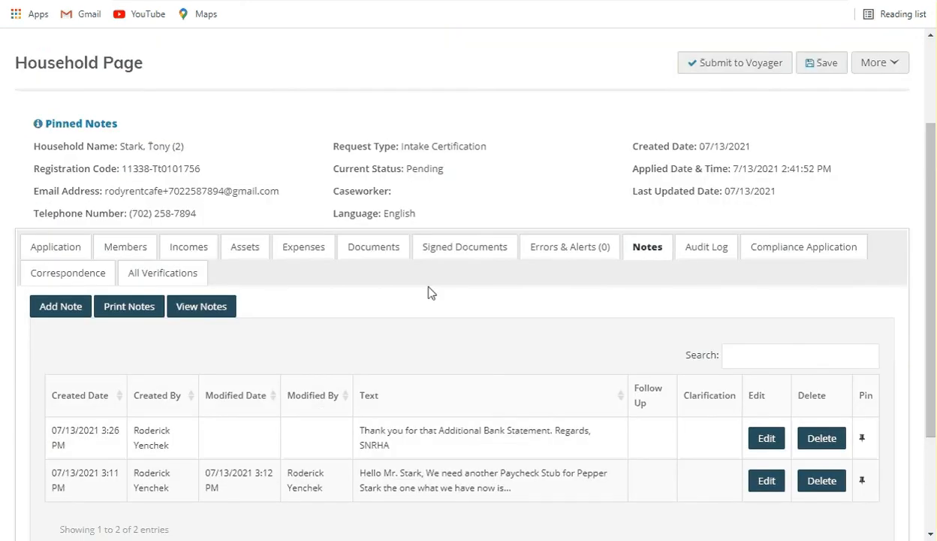
{"action": "left_click", "coordinate": [743, 69]}
{"action": "scroll", "coordinate": [529, 303], "scroll_direction": "down", "scroll_amount": 2}
{"action": "scroll", "coordinate": [530, 304], "scroll_direction": "up", "scroll_amount": 2}
{"action": "scroll", "coordinate": [586, 276], "scroll_direction": "down", "scroll_amount": 1}
{"action": "scroll", "coordinate": [586, 276], "scroll_direction": "up", "scroll_amount": 1}
{"action": "scroll", "coordinate": [590, 278], "scroll_direction": "up", "scroll_amount": 1}
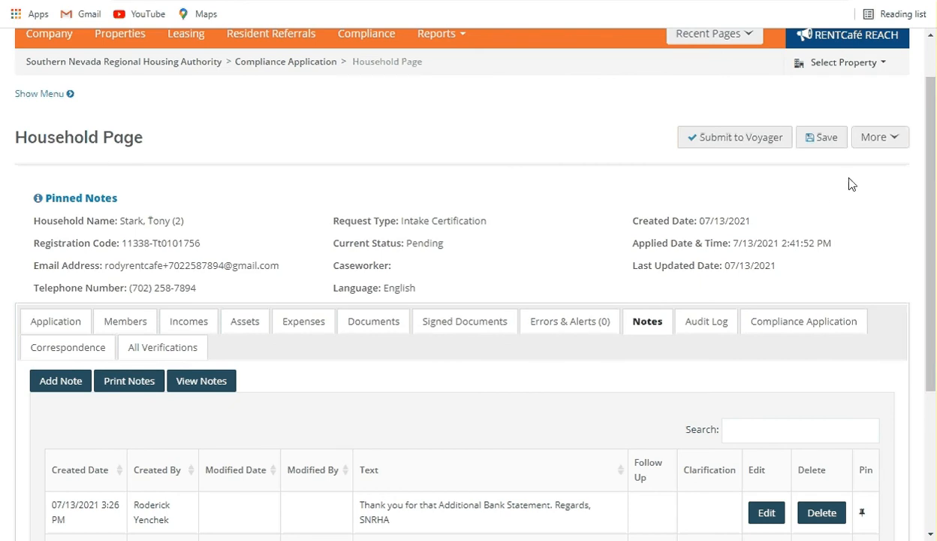
- Change the certification's status to Incomplete, deleting all signature documents, with User Defined Reason 1 as the reason
{"action": "left_click", "coordinate": [884, 146]}
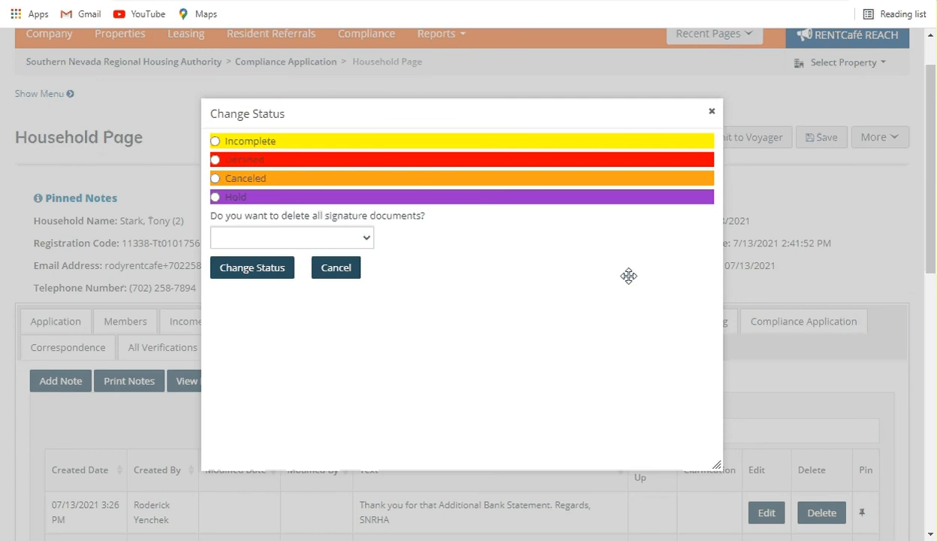
{"action": "left_click", "coordinate": [215, 143]}
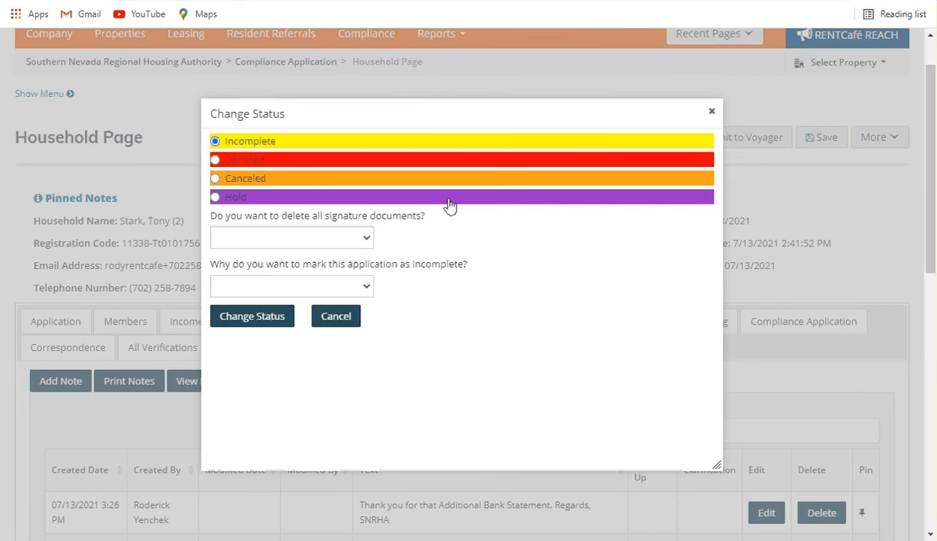
{"action": "left_click", "coordinate": [336, 239]}
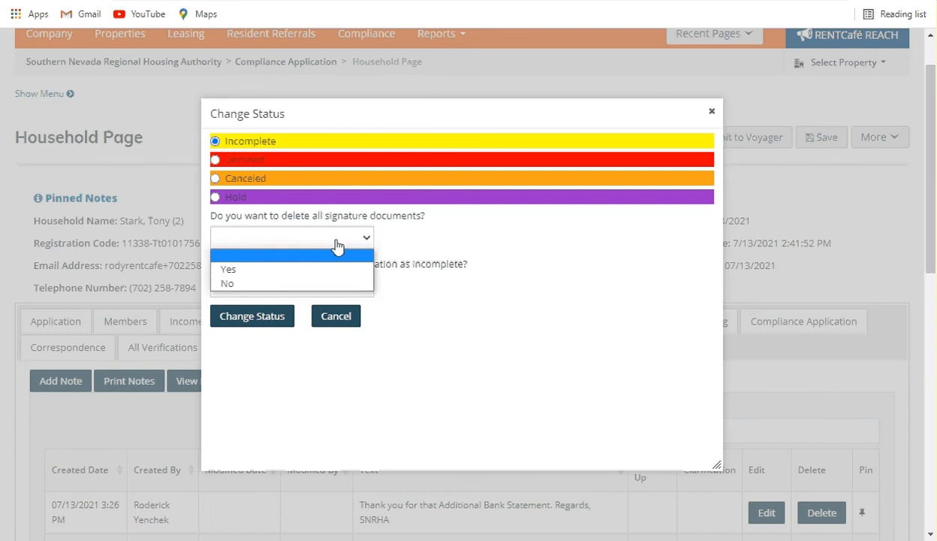
{"action": "left_click", "coordinate": [308, 269]}
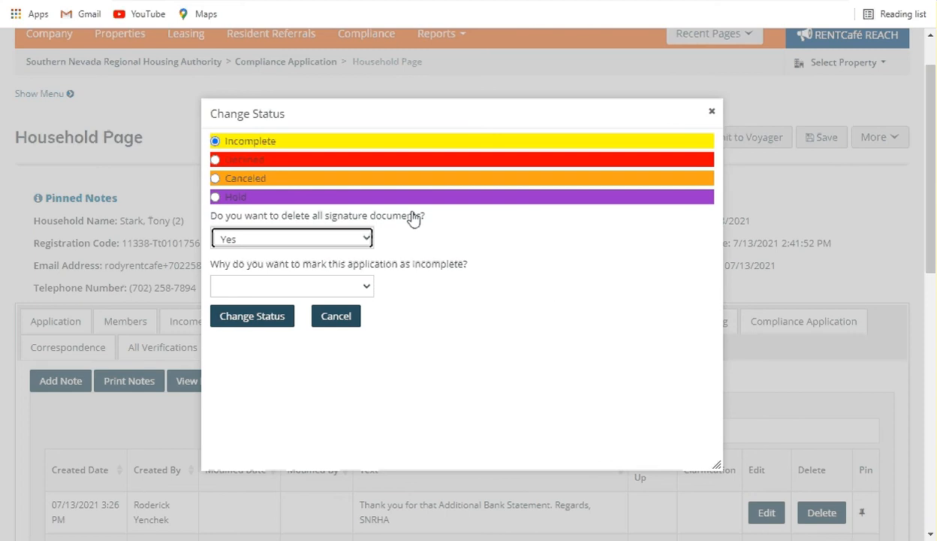
{"action": "left_click", "coordinate": [281, 287]}
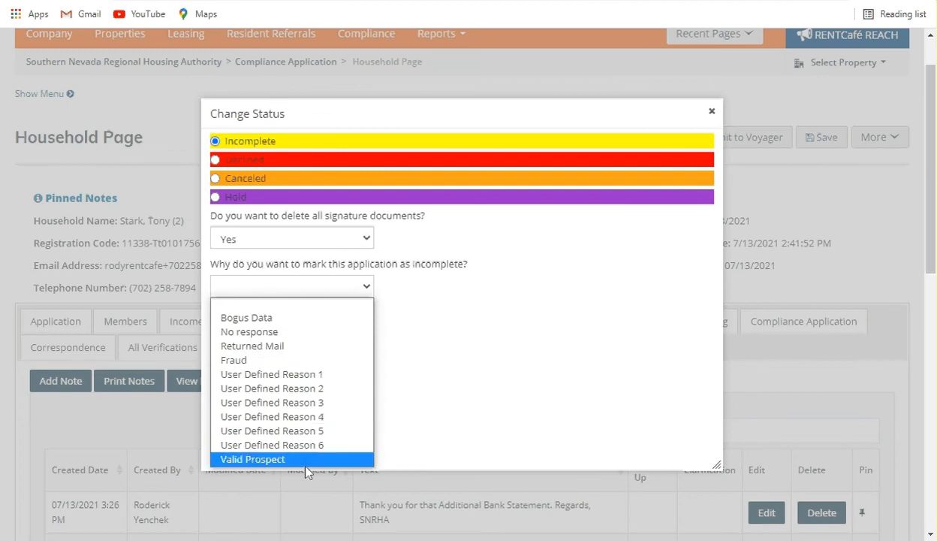
{"action": "left_click", "coordinate": [298, 381]}
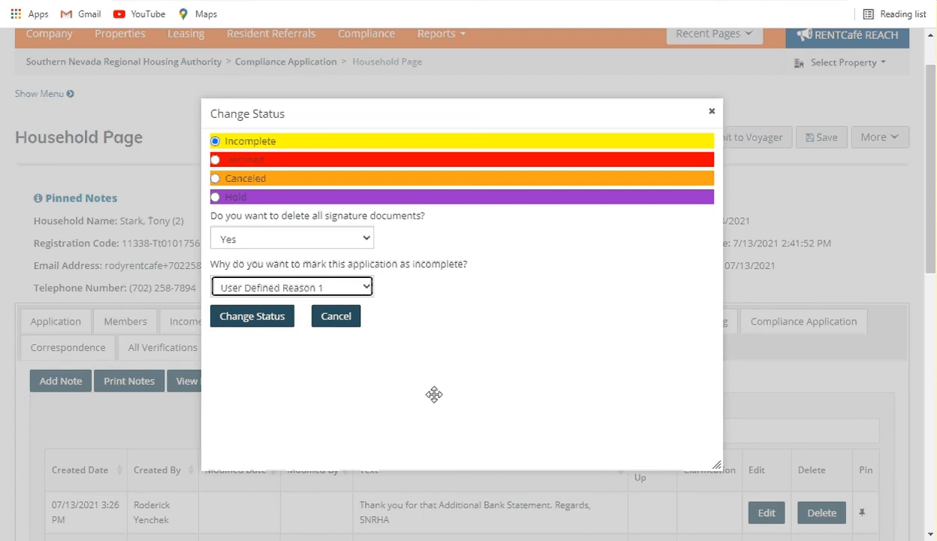
{"action": "left_click", "coordinate": [265, 323]}
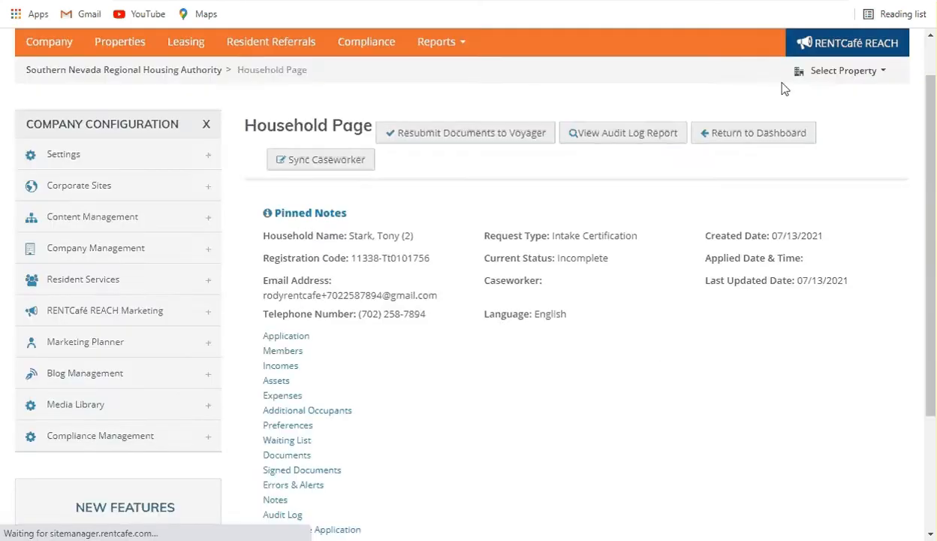
- Check the intake certification's current status on the household page and under Certifications in the applicant portal
{"action": "scroll", "coordinate": [627, 286], "scroll_direction": "down", "scroll_amount": 2}
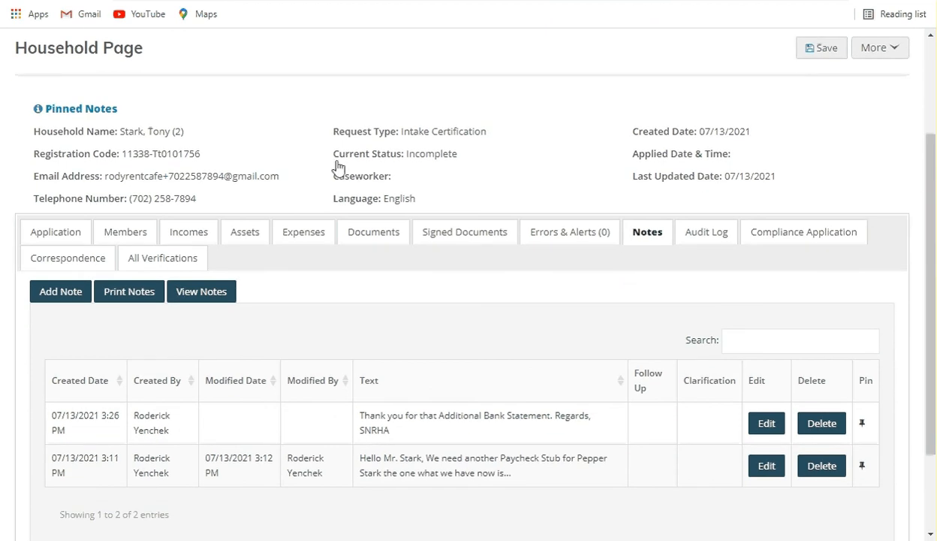
{"action": "left_click_drag", "start_coordinate": [458, 159], "coordinate": [339, 163]}
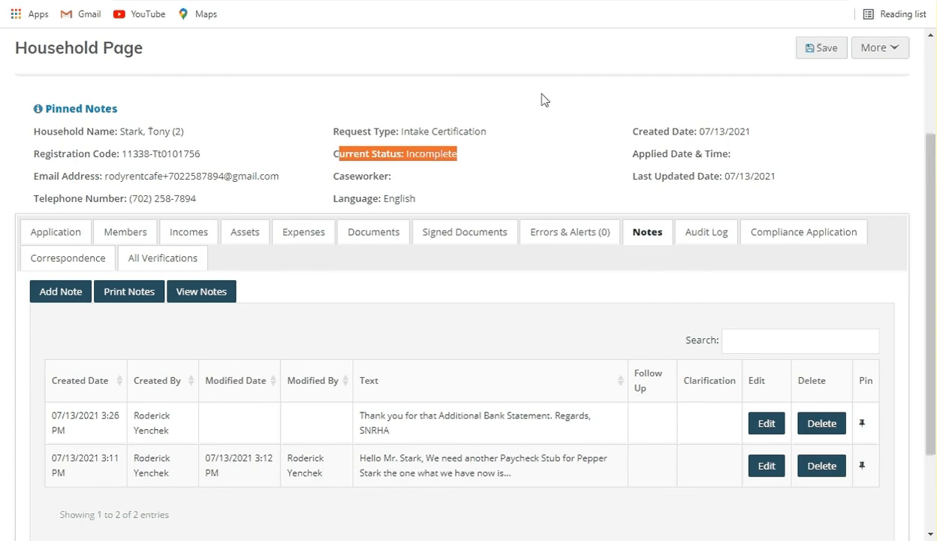
{"action": "left_click", "coordinate": [547, 0]}
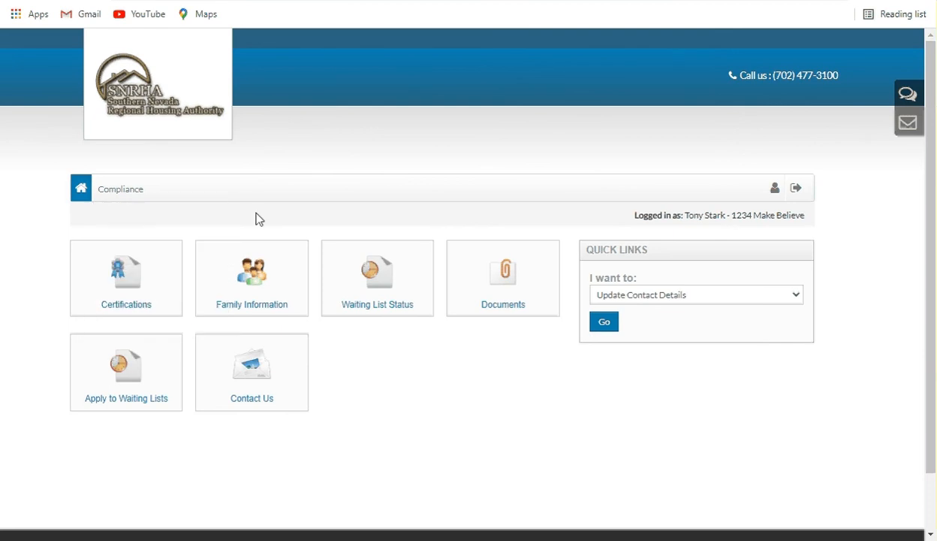
{"action": "left_click", "coordinate": [129, 287]}
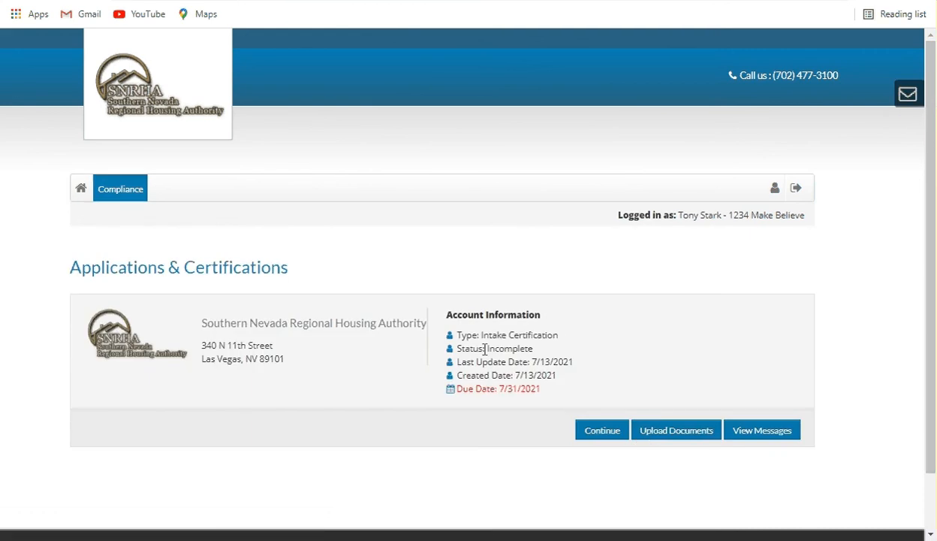
{"action": "left_click_drag", "start_coordinate": [485, 348], "coordinate": [535, 349]}
{"action": "left_click", "coordinate": [584, 346]}
- Continue the intake certification in the applicant portal, dismissing the message, and review the household and member documents listed for signing
{"action": "left_click", "coordinate": [602, 434]}
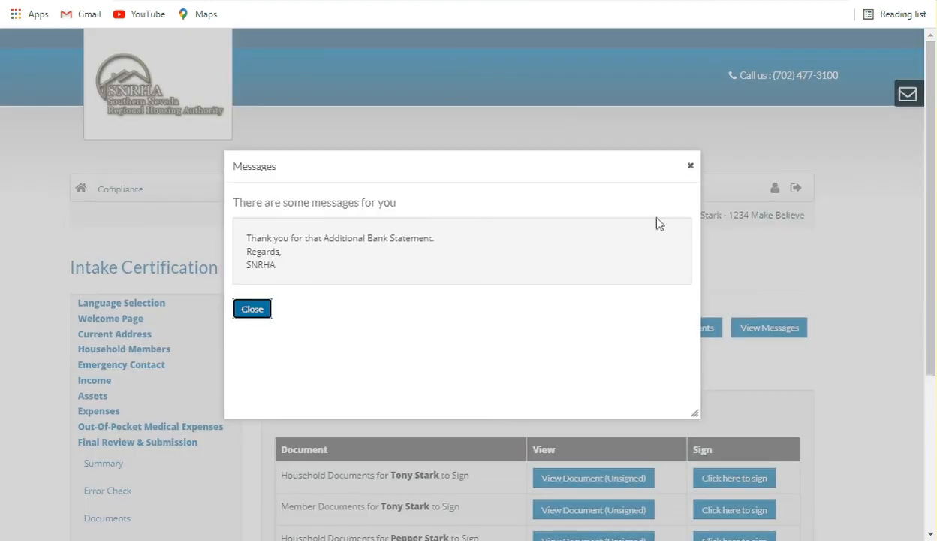
{"action": "left_click", "coordinate": [697, 168]}
{"action": "scroll", "coordinate": [910, 340], "scroll_direction": "down", "scroll_amount": 3}
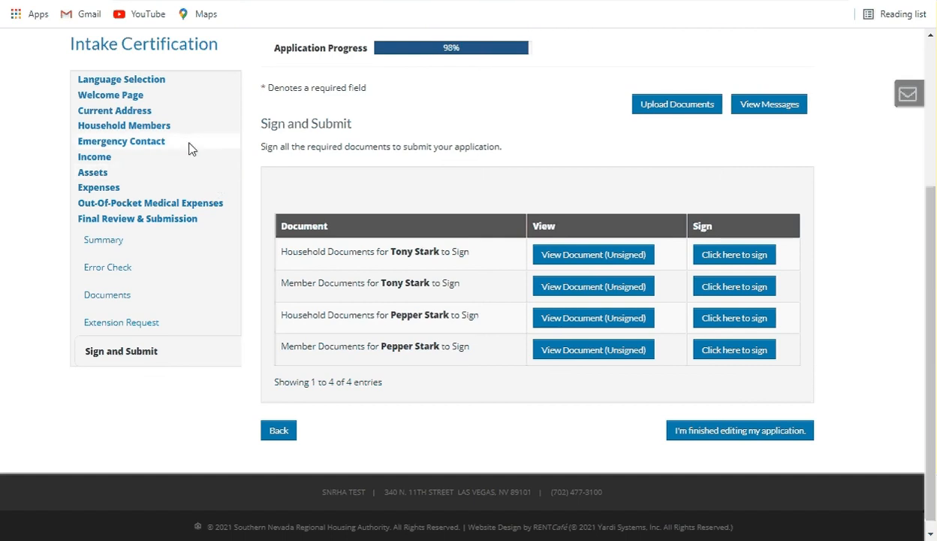
{"action": "scroll", "coordinate": [305, 161], "scroll_direction": "up", "scroll_amount": 1}
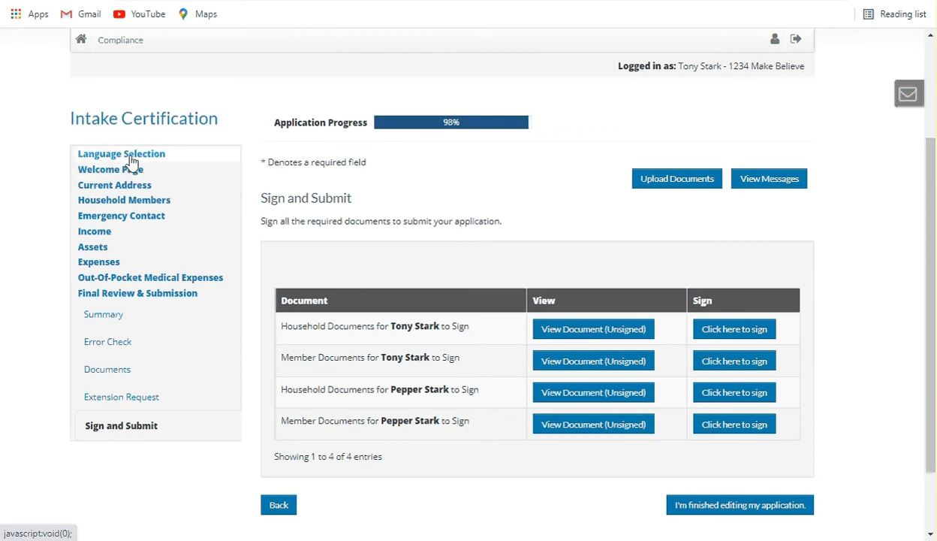
- Review the certification's Household Members section and open its Final Review & Submission section
{"action": "left_click", "coordinate": [125, 201]}
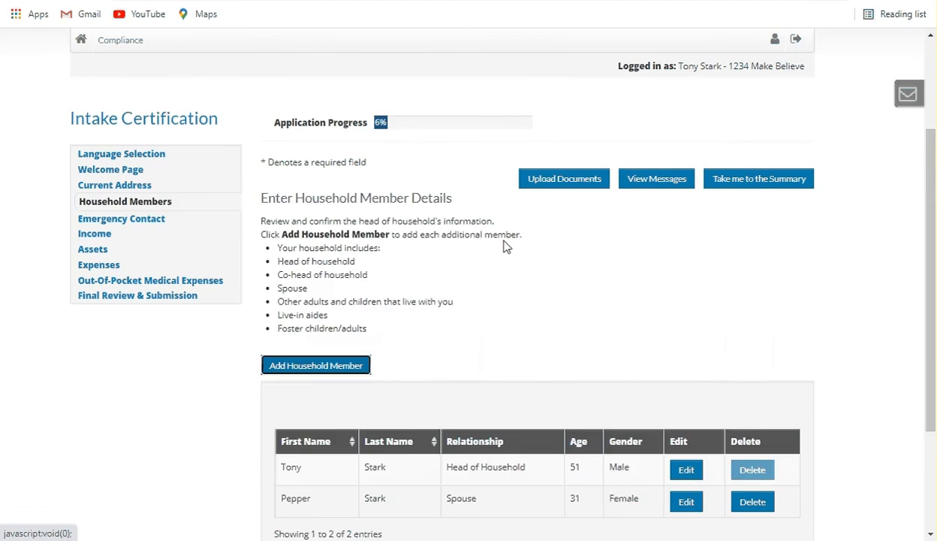
{"action": "scroll", "coordinate": [540, 261], "scroll_direction": "down", "scroll_amount": 3}
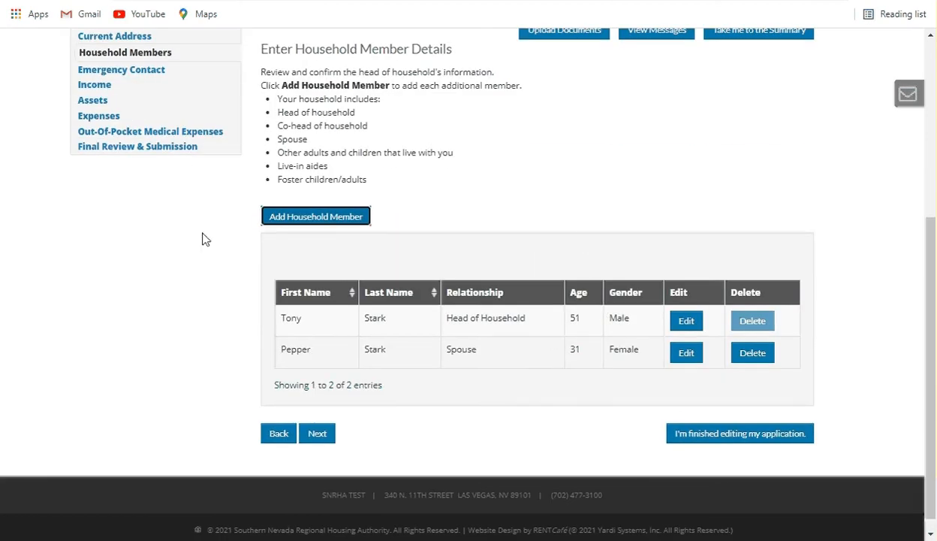
{"action": "scroll", "coordinate": [202, 232], "scroll_direction": "up", "scroll_amount": 3}
{"action": "left_click", "coordinate": [117, 296]}
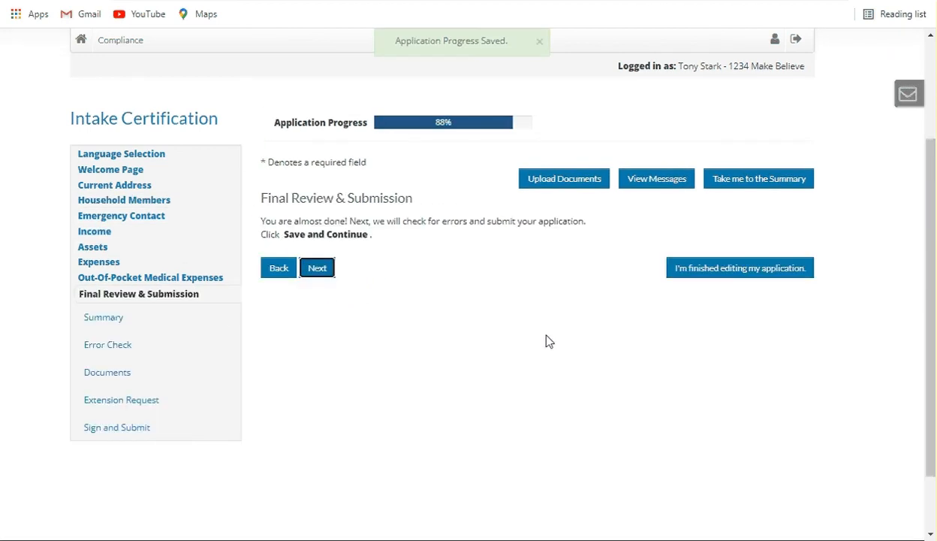
- Open the certification's Summary section and review its Members, Income, Assets and Expenses entries
{"action": "left_click", "coordinate": [94, 317]}
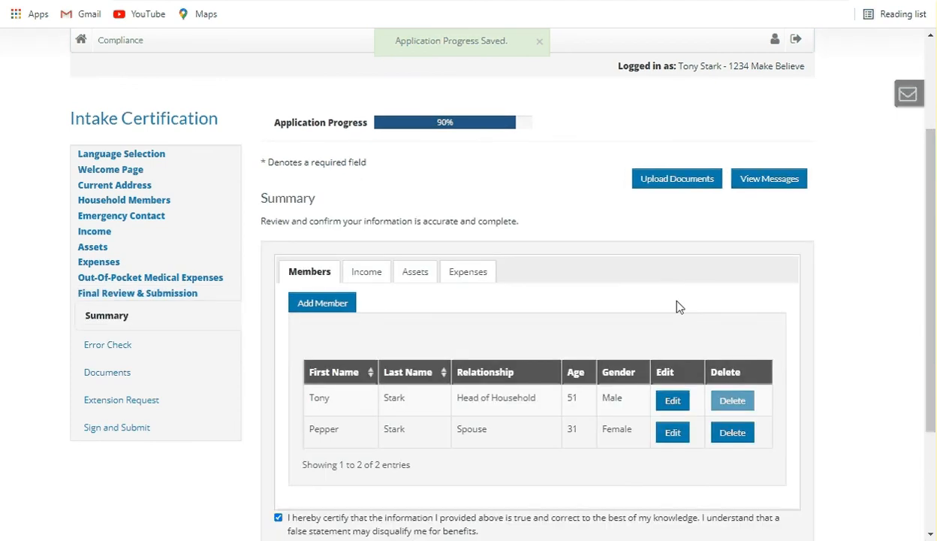
{"action": "scroll", "coordinate": [657, 280], "scroll_direction": "down", "scroll_amount": 1}
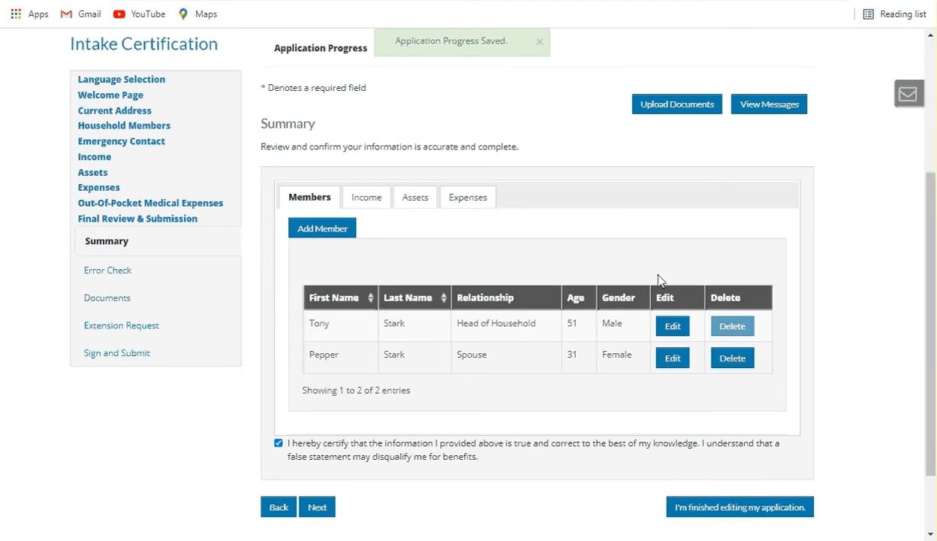
{"action": "left_click", "coordinate": [375, 202]}
{"action": "left_click", "coordinate": [414, 201]}
{"action": "left_click", "coordinate": [454, 201]}
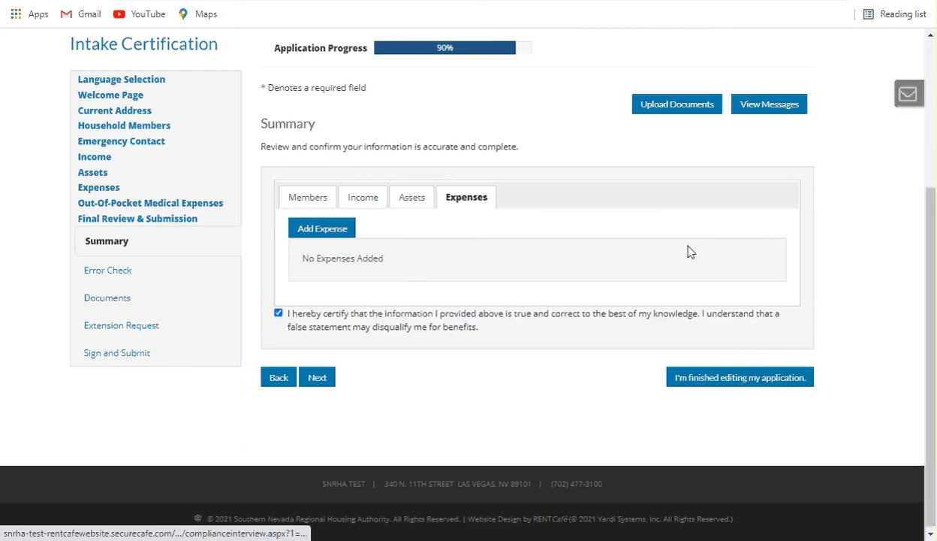
{"action": "left_click", "coordinate": [411, 195]}
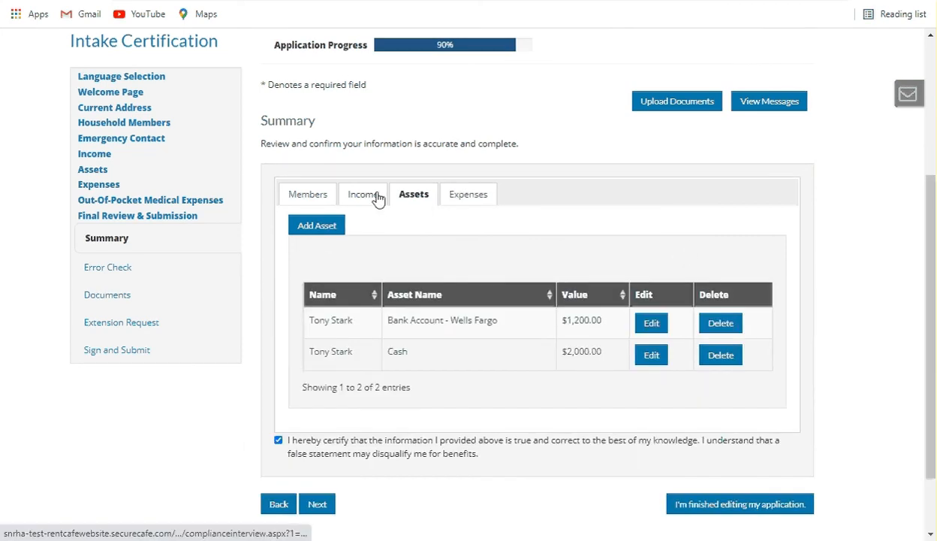
{"action": "scroll", "coordinate": [528, 222], "scroll_direction": "down", "scroll_amount": 2}
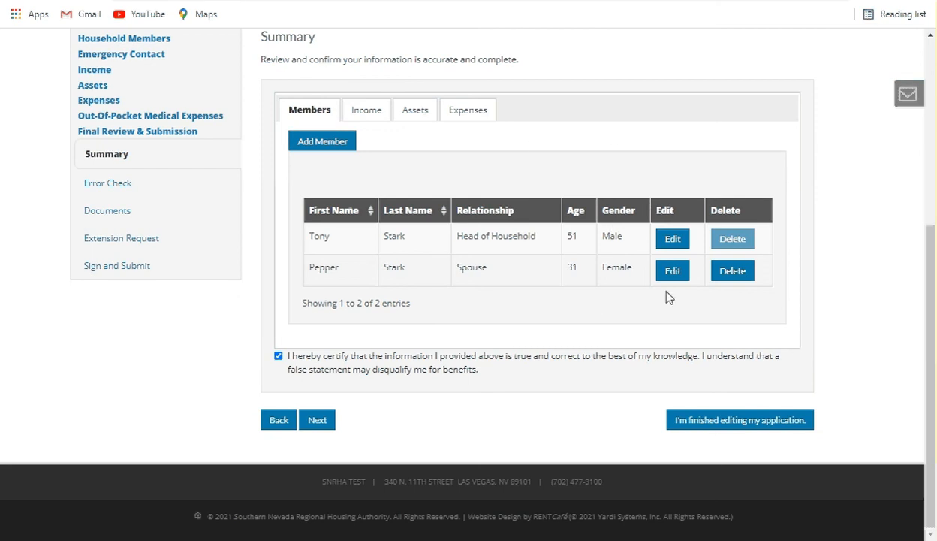
{"action": "left_click", "coordinate": [367, 113]}
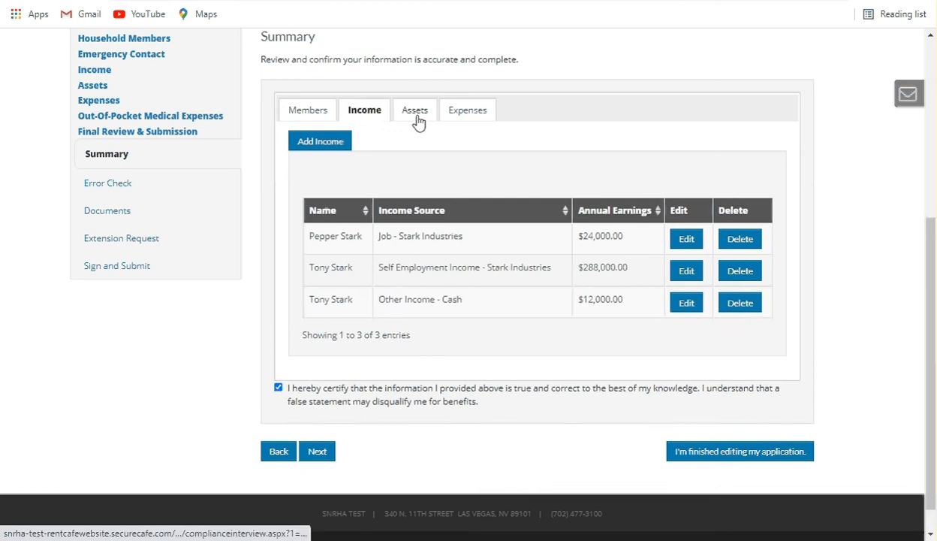
{"action": "left_click", "coordinate": [416, 113]}
{"action": "left_click", "coordinate": [458, 110]}
{"action": "left_click", "coordinate": [414, 195]}
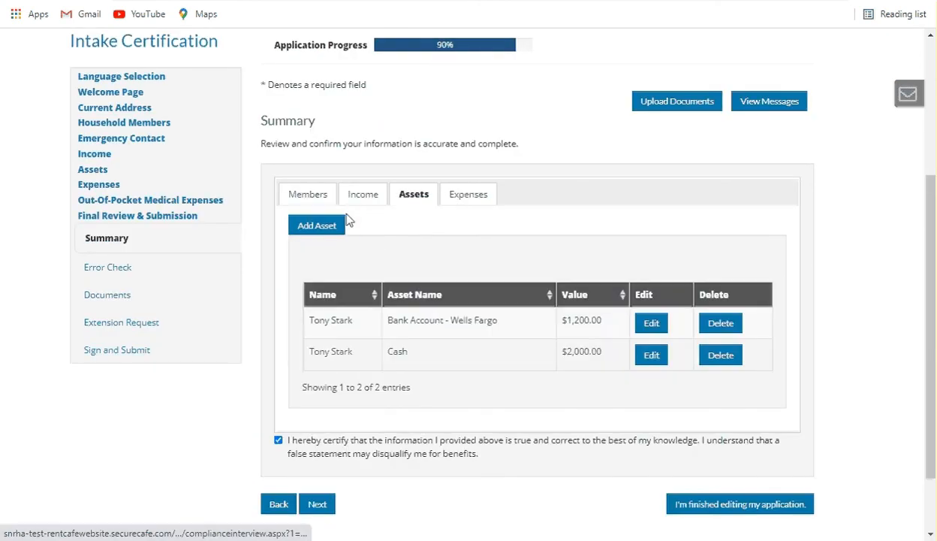
{"action": "left_click", "coordinate": [308, 195]}
{"action": "scroll", "coordinate": [551, 275], "scroll_direction": "down", "scroll_amount": 1}
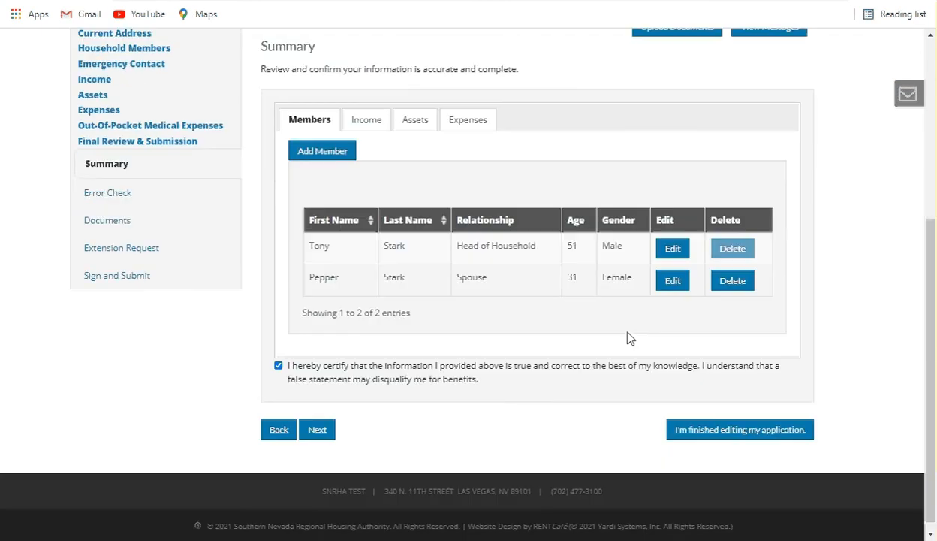
- Review the document uploads listed in the certification's Documents section, and open its Sign and Submit section
{"action": "left_click", "coordinate": [120, 221]}
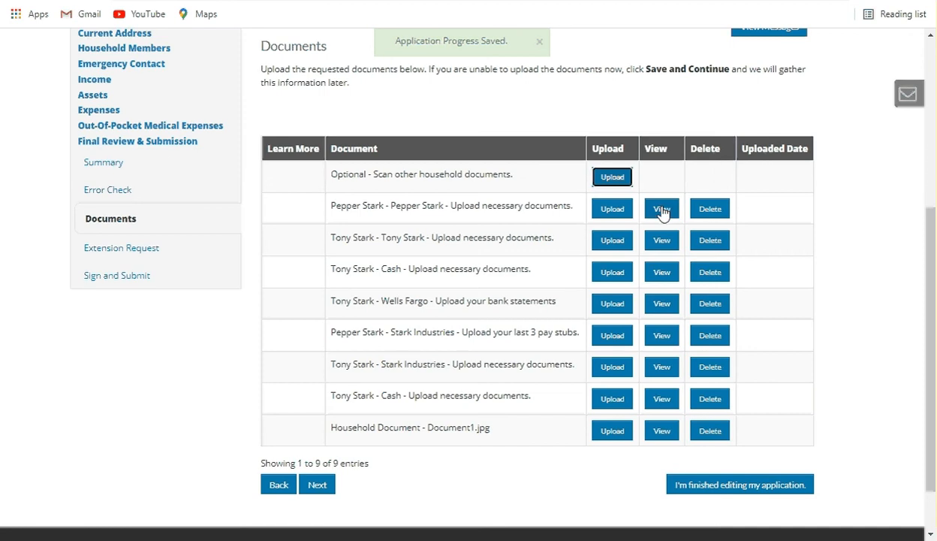
{"action": "left_click", "coordinate": [130, 278]}
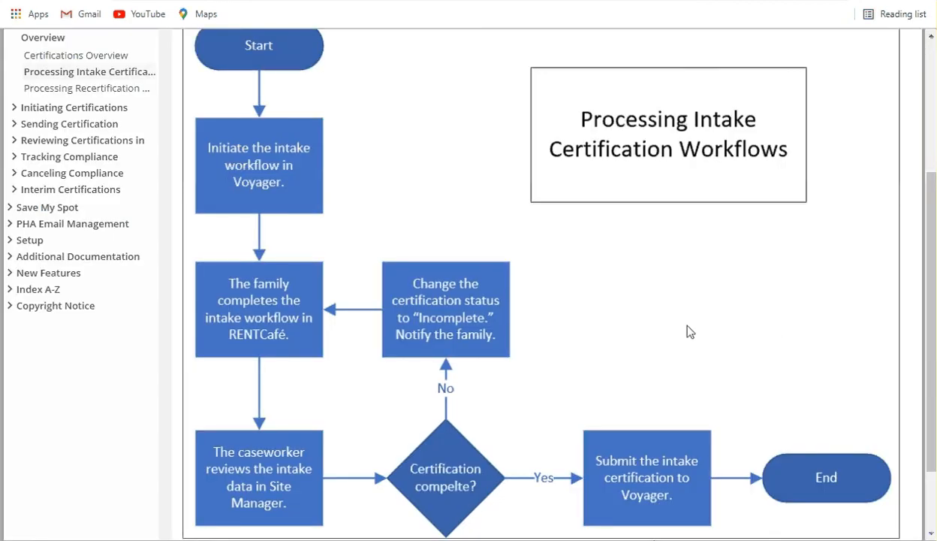
- Examine the Processing Intake Certification Workflows flowchart in the help and the household page's notes in Site Manager
{"action": "scroll", "coordinate": [631, 380], "scroll_direction": "down", "scroll_amount": 1}
{"action": "scroll", "coordinate": [631, 381], "scroll_direction": "down", "scroll_amount": 1}
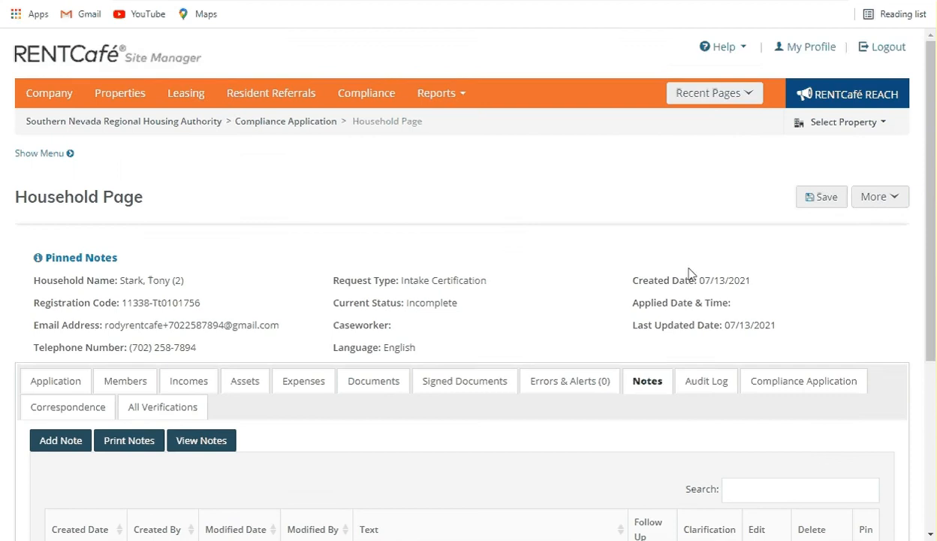
{"action": "scroll", "coordinate": [691, 275], "scroll_direction": "down", "scroll_amount": 3}
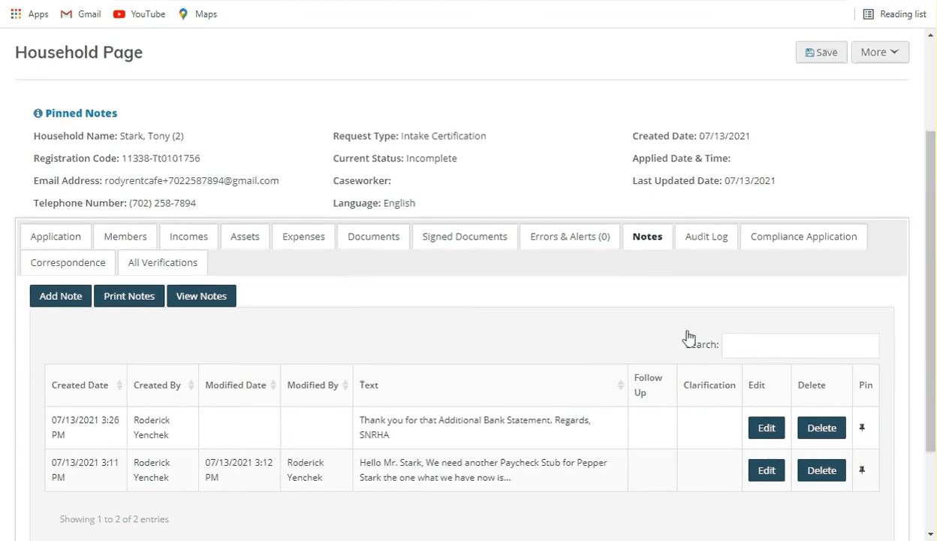
{"action": "scroll", "coordinate": [688, 336], "scroll_direction": "up", "scroll_amount": 1}
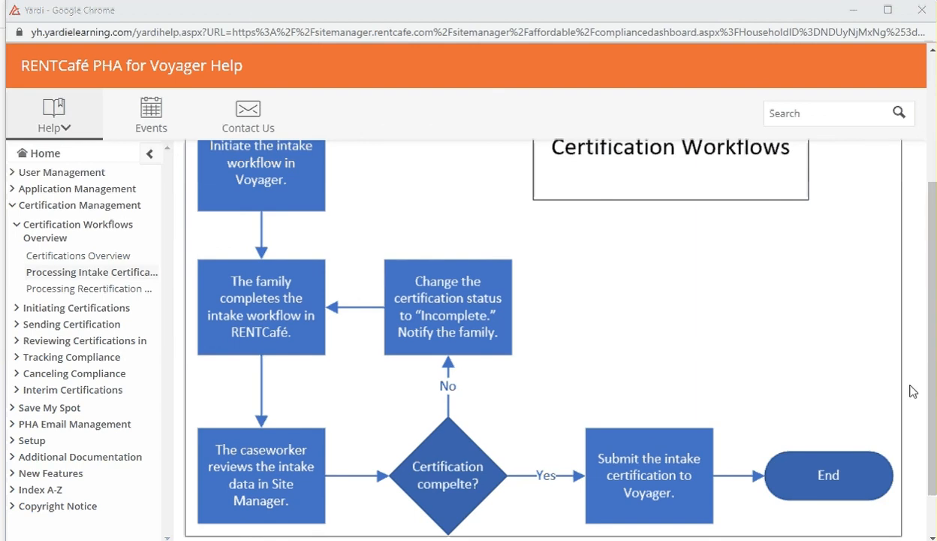
{"action": "mouse_move", "coordinate": [935, 433]}
{"action": "left_mouse_down"}
{"action": "mouse_move", "coordinate": [934, 406]}
{"action": "mouse_move", "coordinate": [931, 444]}
{"action": "left_mouse_up"}
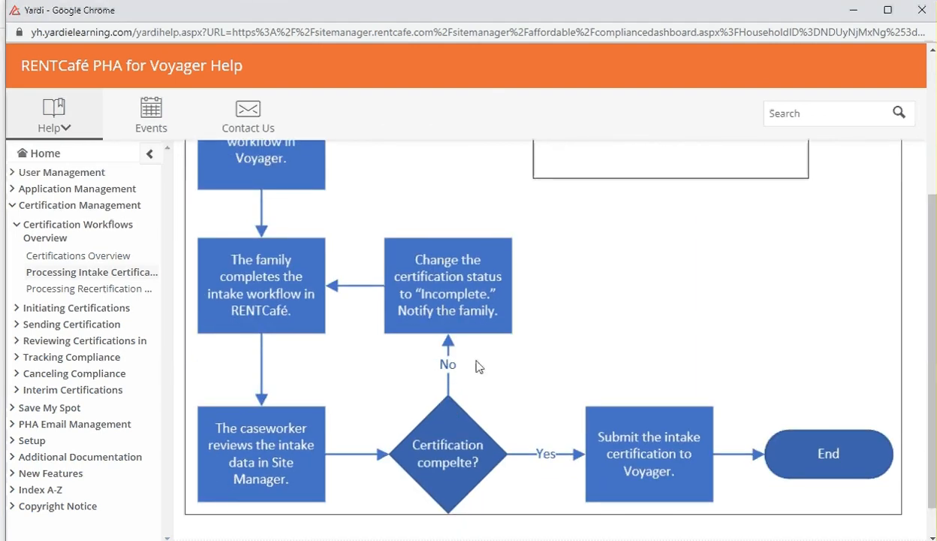